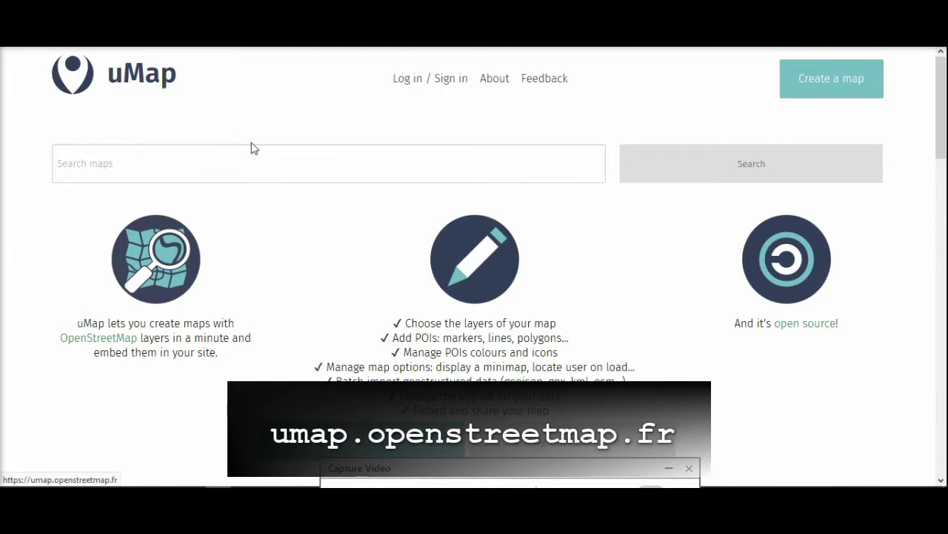
Dismiss the sign-in provider choices and start creating a new map.
{"action": "left_click", "coordinate": [445, 87]}
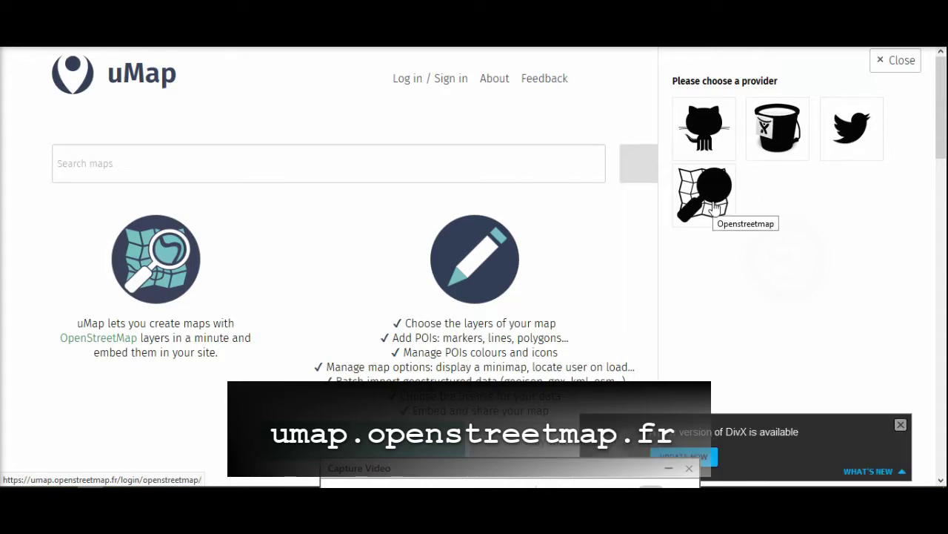
{"action": "left_click", "coordinate": [897, 60]}
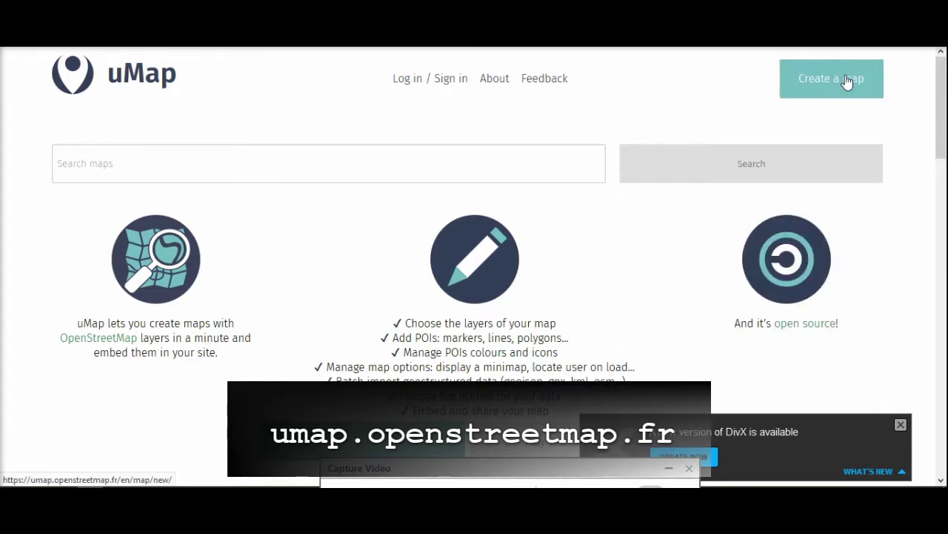
{"action": "left_click", "coordinate": [848, 82]}
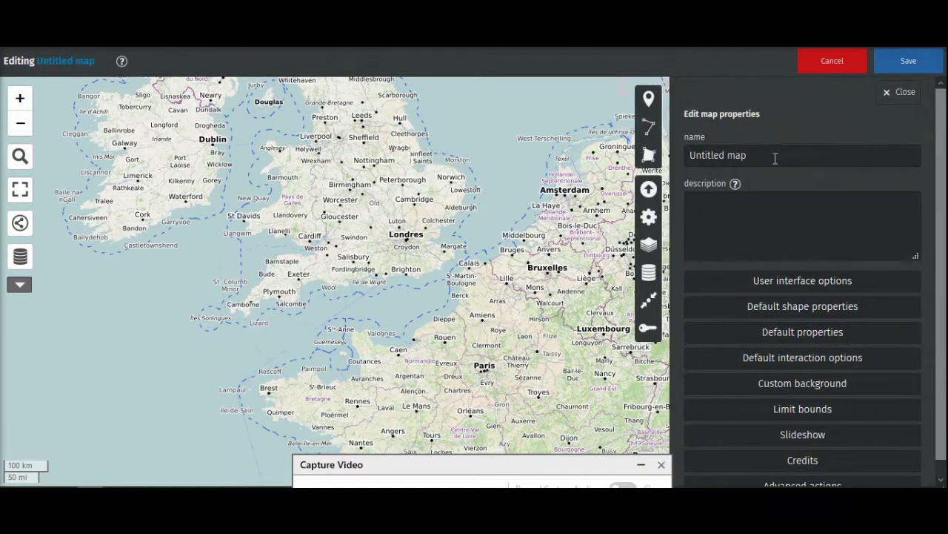
Name the map 'Benchmark Trail Kilkenny - Heritage Week 2020' and describe it as discovering Kilkenny's benchmarks interactively.
{"action": "triple_click", "coordinate": [740, 159]}
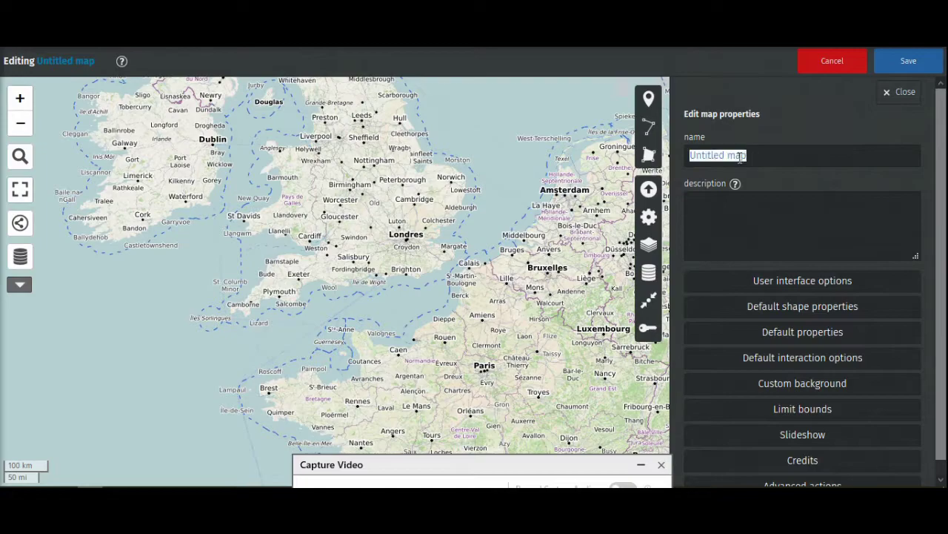
{"action": "type", "text": "Benchm"}
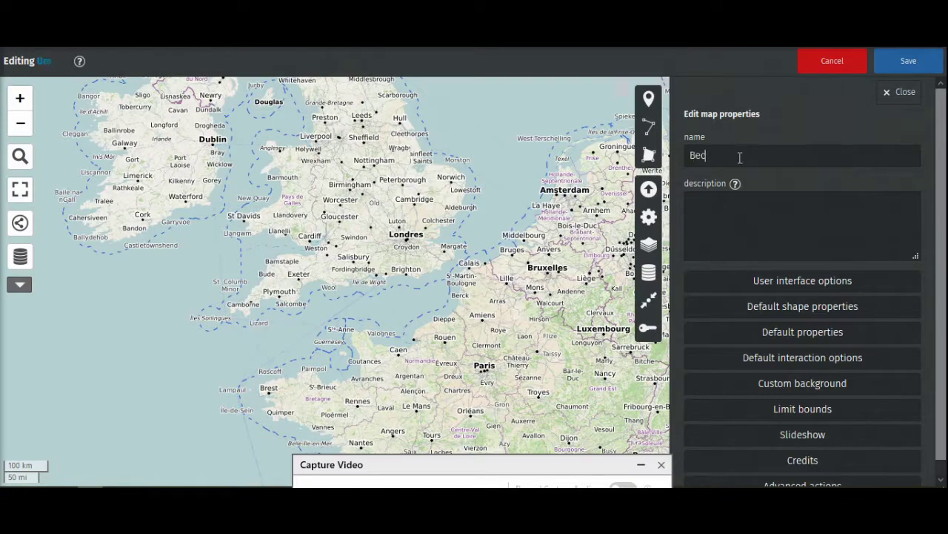
{"action": "type", "text": "ark"}
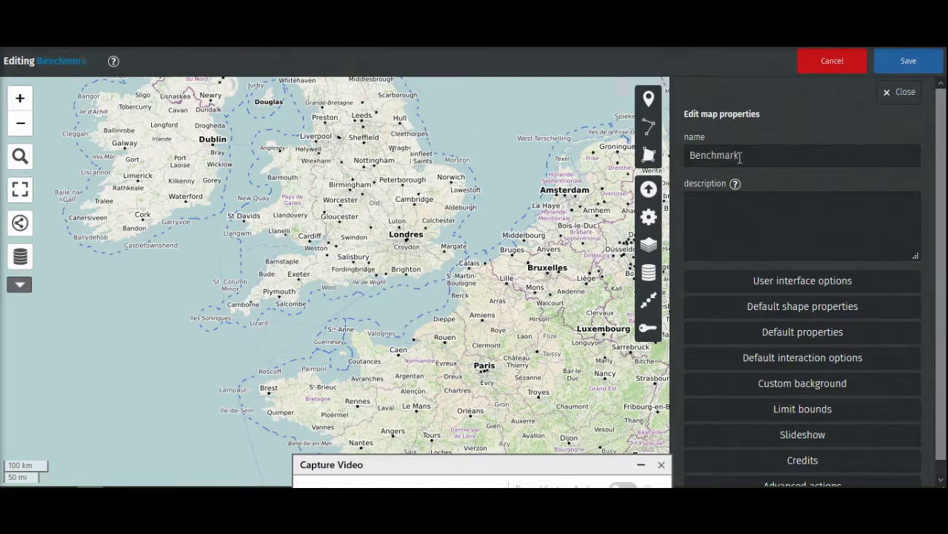
{"action": "type", "text": " Trail Kilke"}
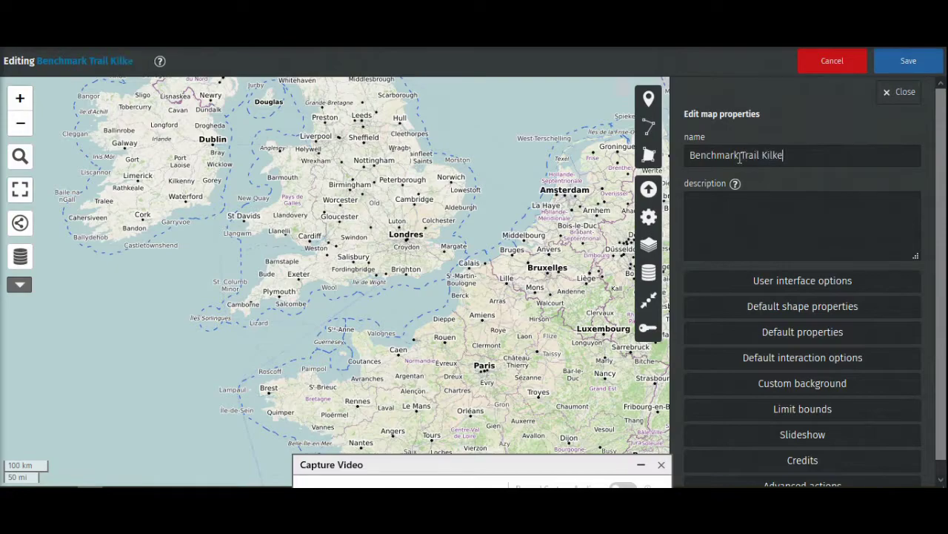
{"action": "type", "text": "nny - Heri"}
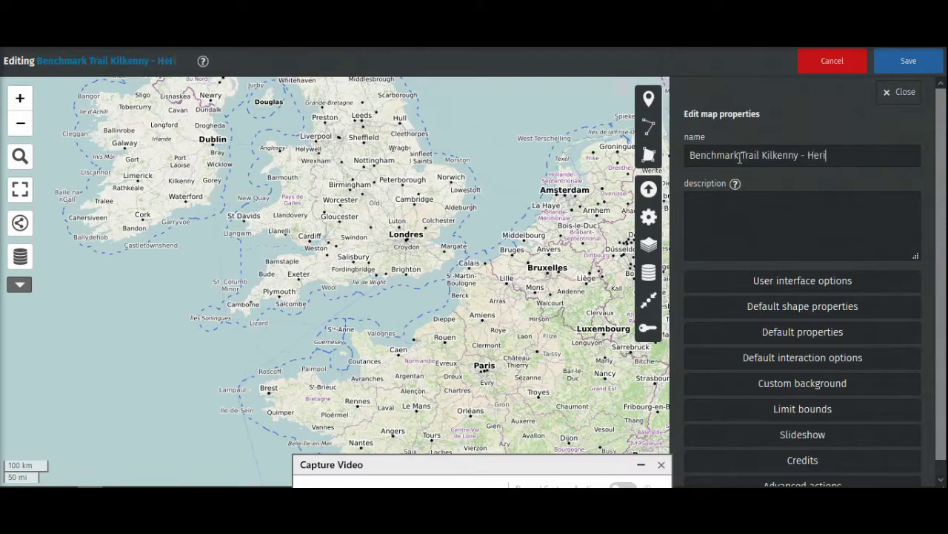
{"action": "type", "text": "tage Week 2020"}
{"action": "key", "text": "Tab"}
{"action": "key", "text": "Tab"}
{"action": "type", "text": "Discover Kilkenny's benchmark"}
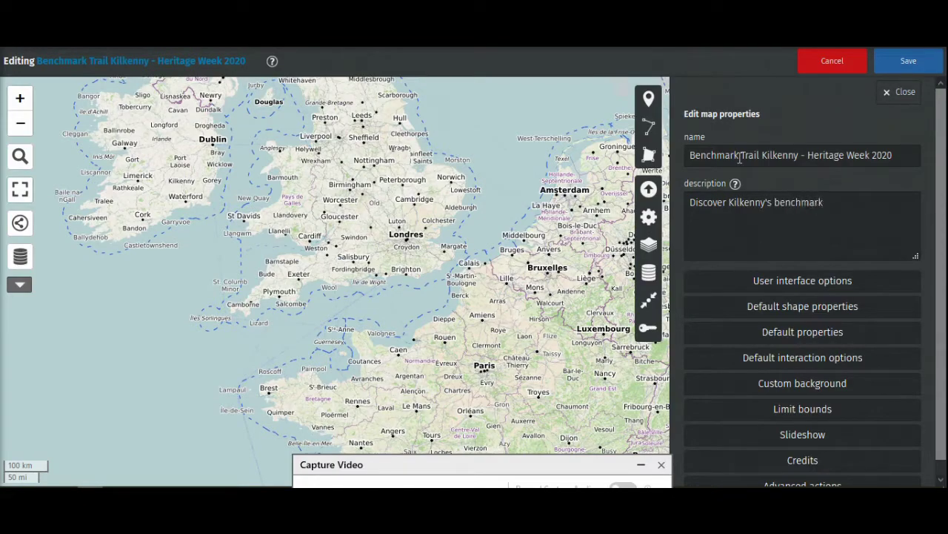
{"action": "type", "text": "s on this interactive map."}
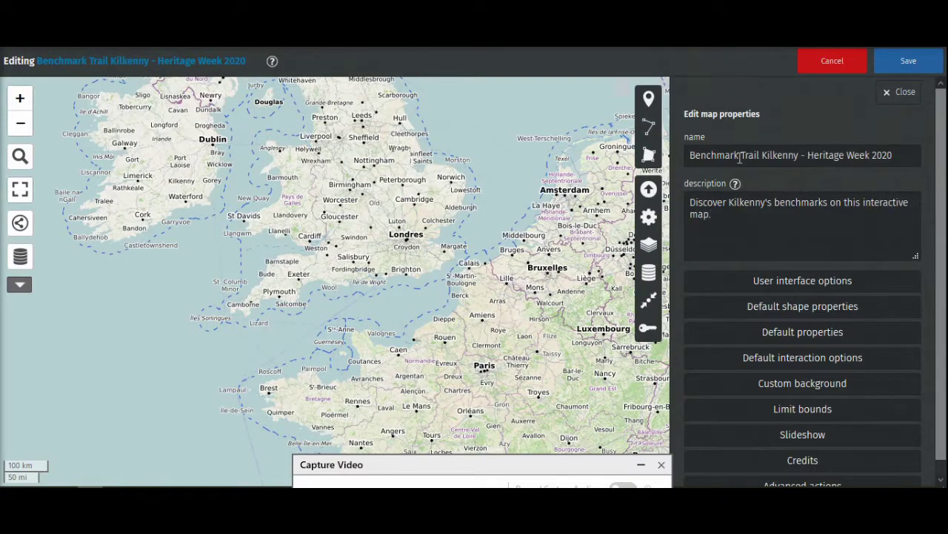
Save the new map and close the map-created notice with its edit link.
{"action": "left_click", "coordinate": [910, 62]}
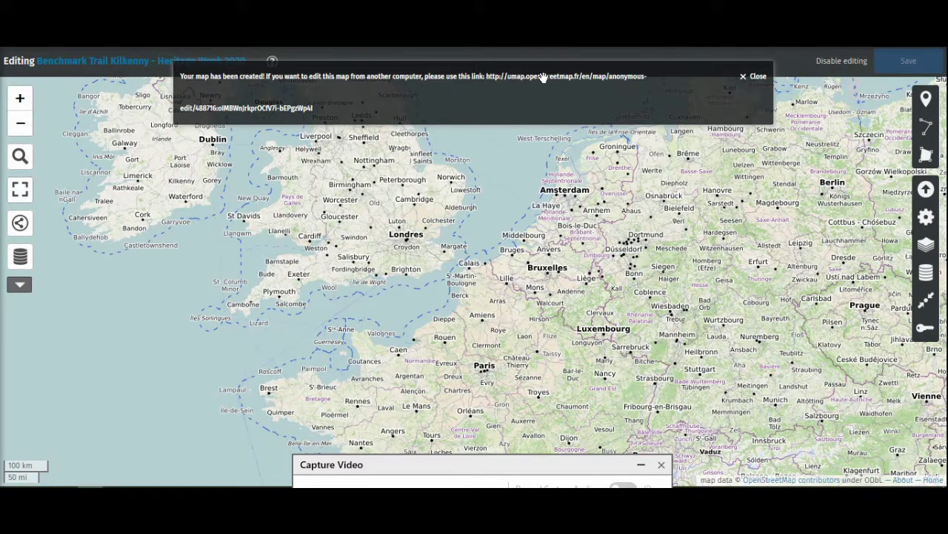
{"action": "left_click", "coordinate": [761, 76]}
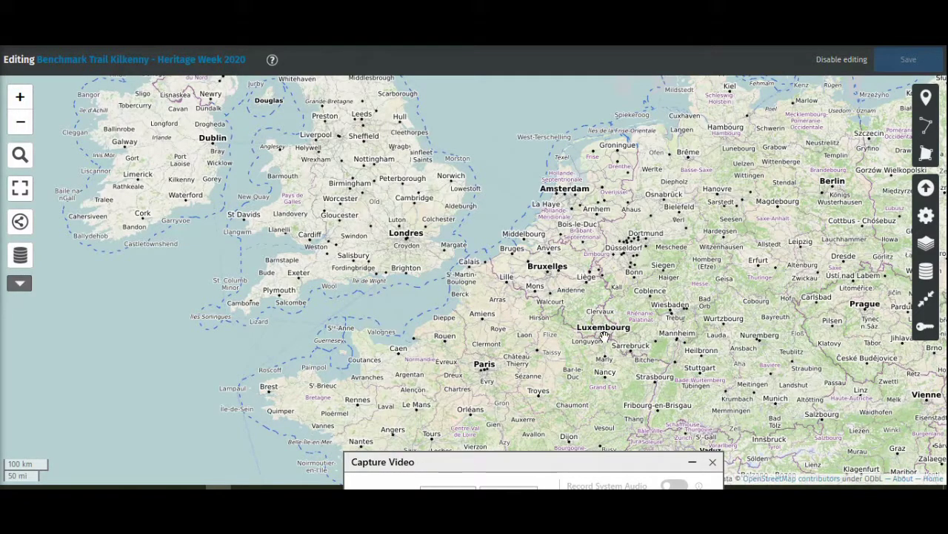
Use OpenStreetMap background tiles and zoom the view to Kilkenny Castle beside Castle Park.
{"action": "left_click", "coordinate": [927, 243]}
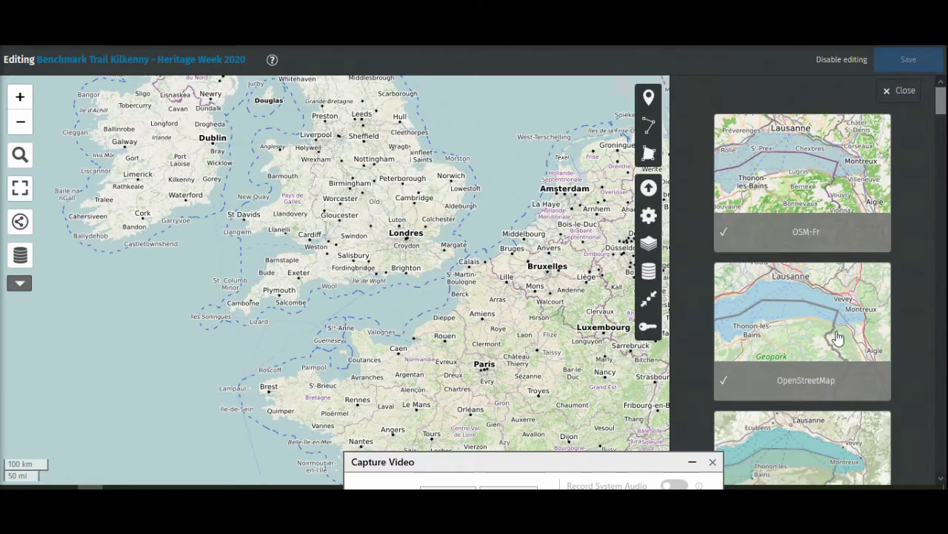
{"action": "left_click", "coordinate": [837, 337]}
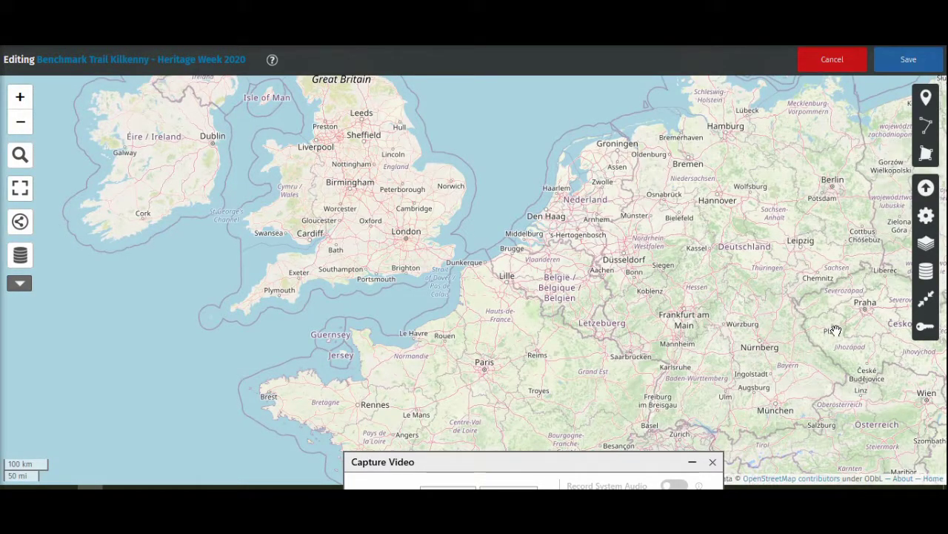
{"action": "left_click_drag", "start_coordinate": [266, 231], "coordinate": [528, 300]}
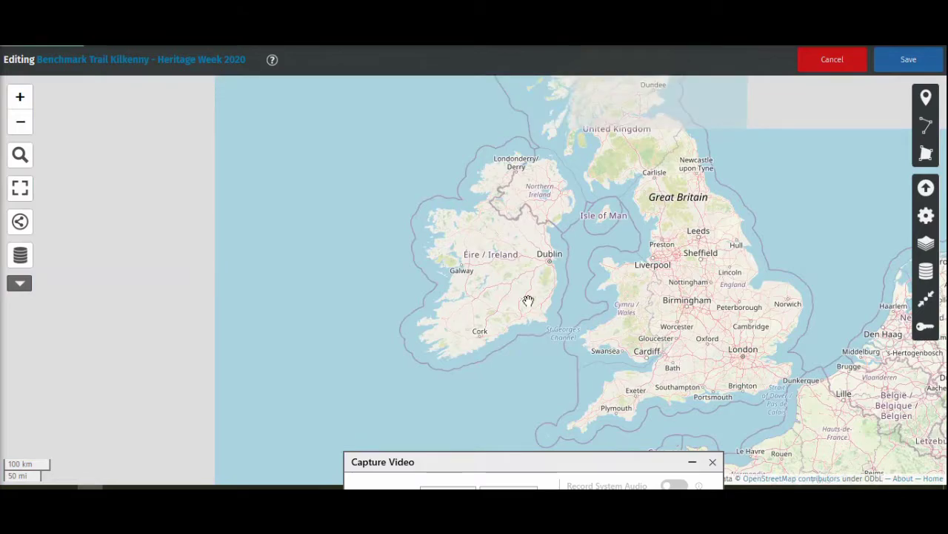
{"action": "scroll", "coordinate": [528, 300], "scroll_direction": "up", "scroll_amount": 2}
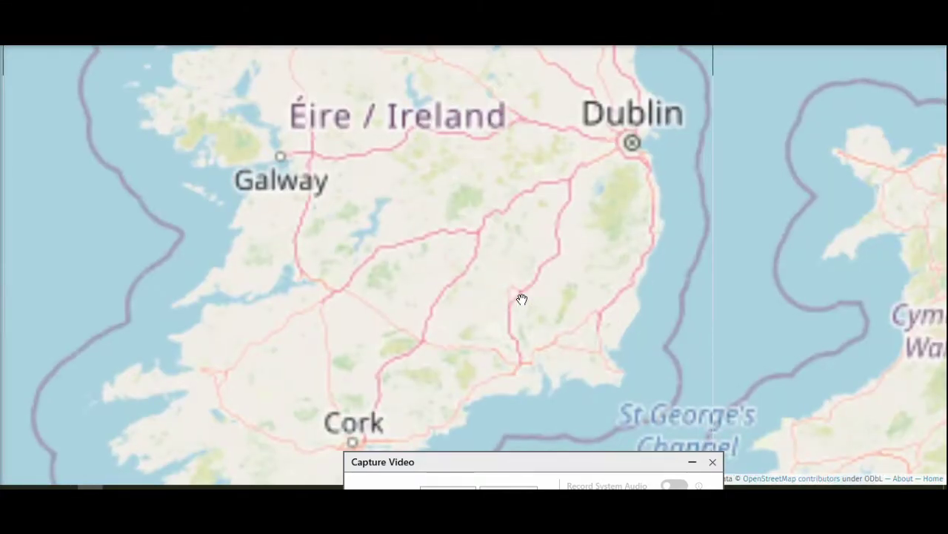
{"action": "scroll", "coordinate": [509, 285], "scroll_direction": "up", "scroll_amount": 2}
{"action": "scroll", "coordinate": [508, 285], "scroll_direction": "up", "scroll_amount": 3}
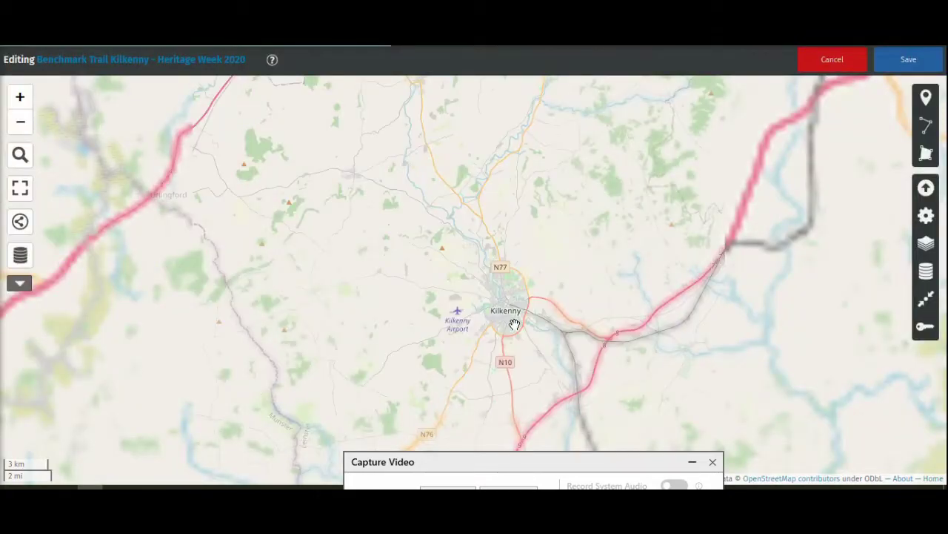
{"action": "scroll", "coordinate": [512, 322], "scroll_direction": "up", "scroll_amount": 4}
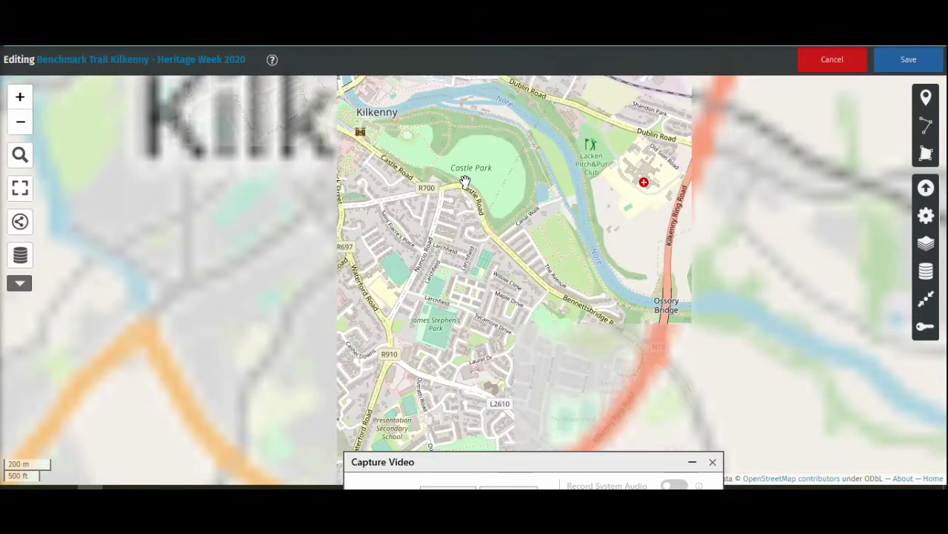
{"action": "left_click_drag", "start_coordinate": [465, 183], "coordinate": [486, 333]}
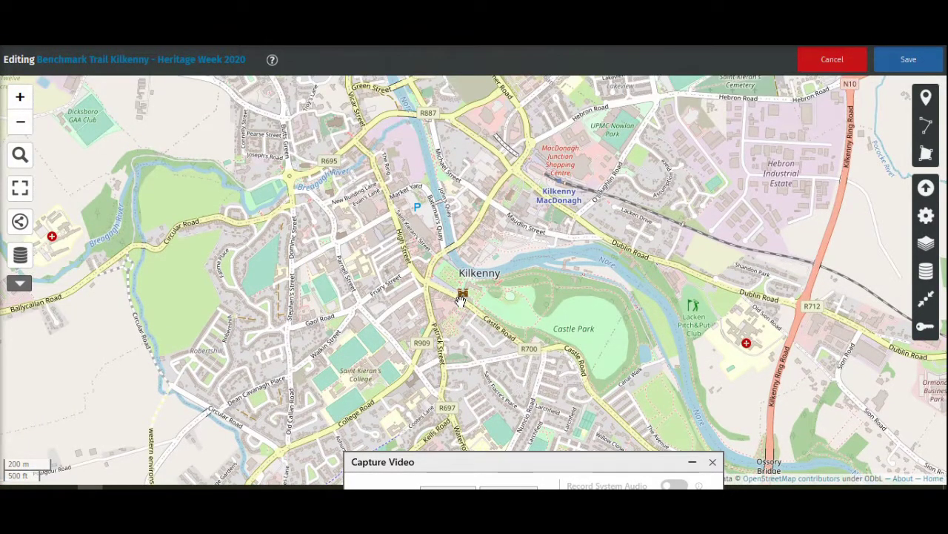
{"action": "scroll", "coordinate": [461, 301], "scroll_direction": "up", "scroll_amount": 1}
{"action": "scroll", "coordinate": [461, 300], "scroll_direction": "up", "scroll_amount": 1}
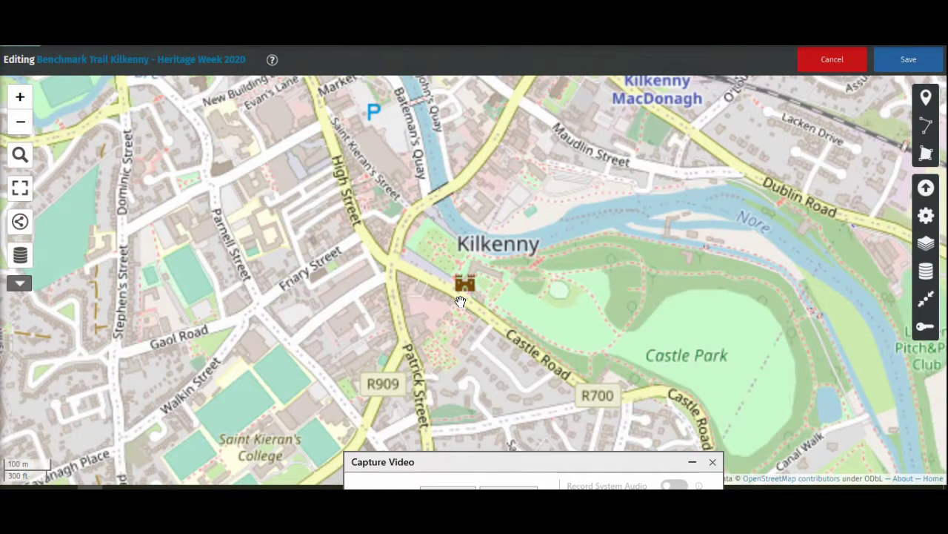
Save the map and try the OSM Positron (Carto) background.
{"action": "key", "text": "ctrl+s"}
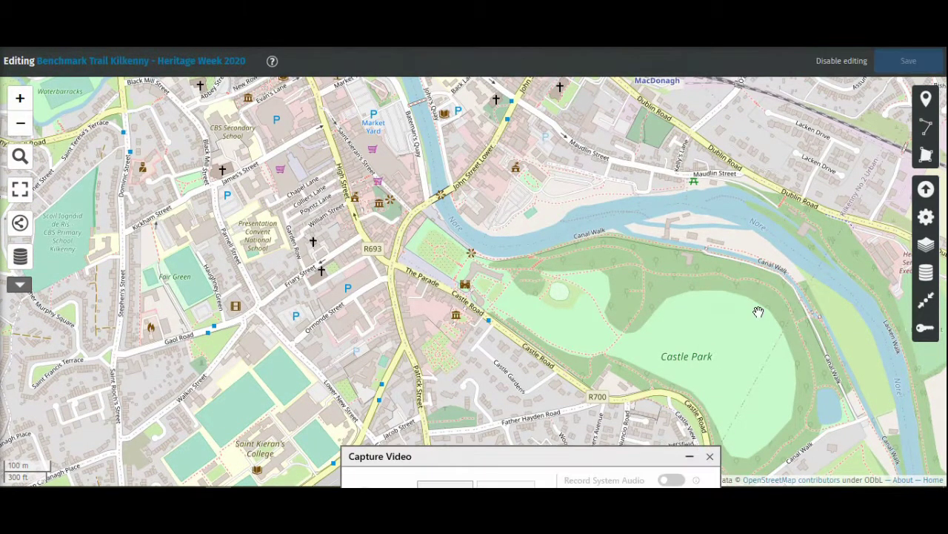
{"action": "left_click", "coordinate": [926, 248]}
{"action": "scroll", "coordinate": [886, 252], "scroll_direction": "down", "scroll_amount": 5}
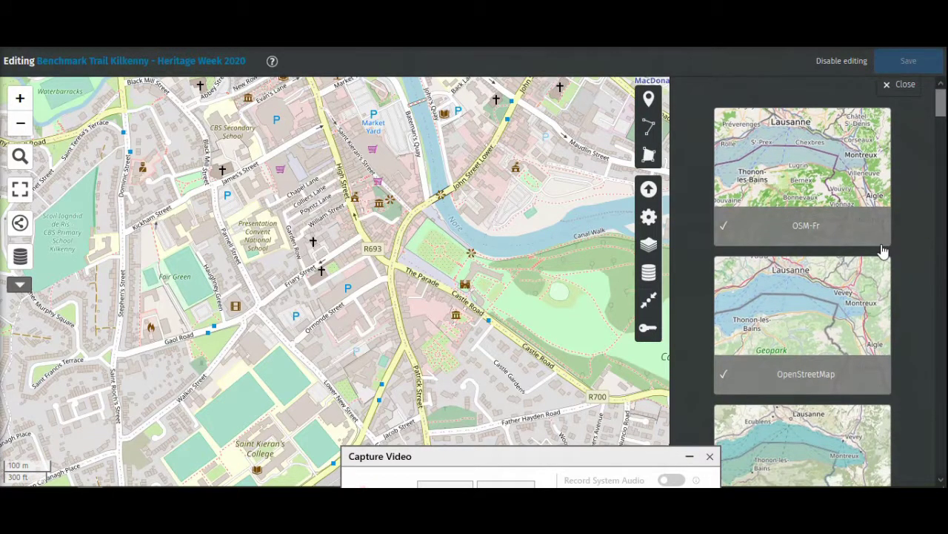
{"action": "scroll", "coordinate": [883, 252], "scroll_direction": "down", "scroll_amount": 3}
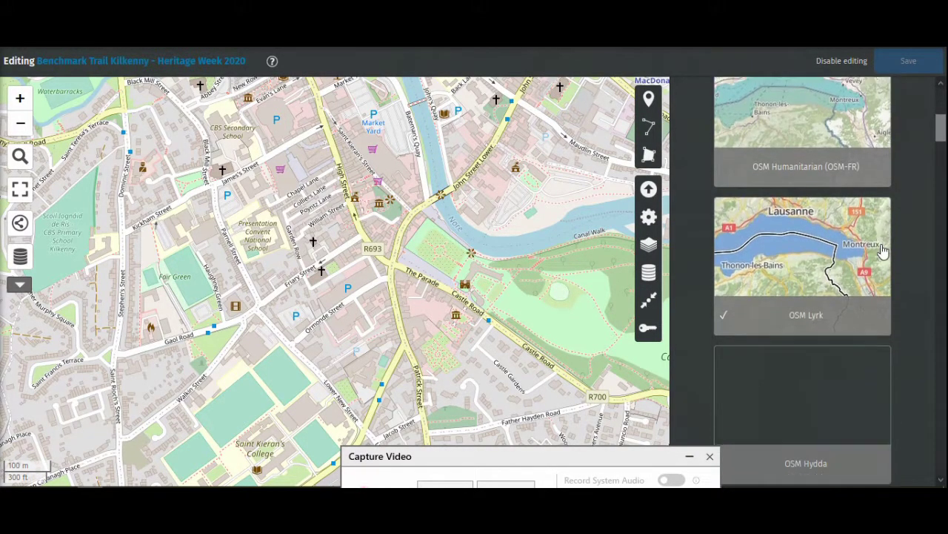
{"action": "scroll", "coordinate": [883, 250], "scroll_direction": "down", "scroll_amount": 3}
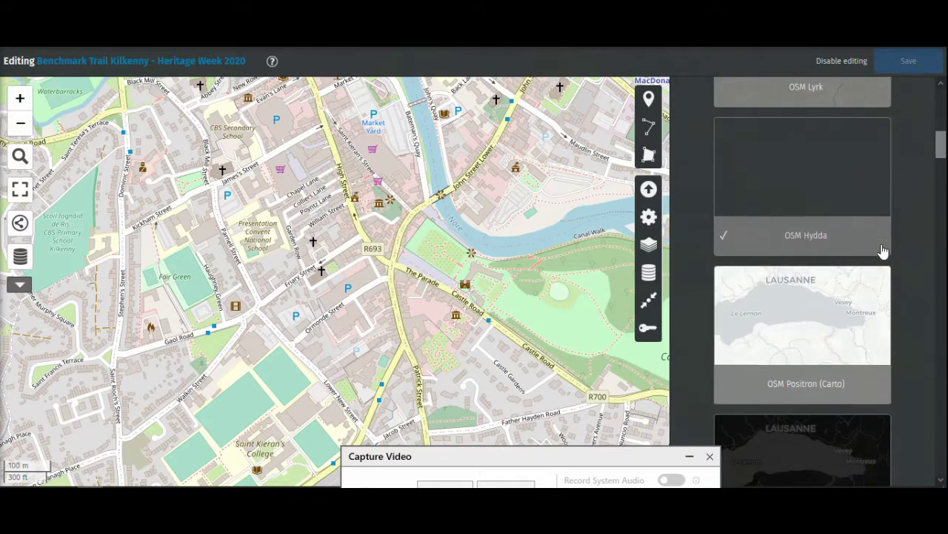
{"action": "left_click", "coordinate": [850, 262]}
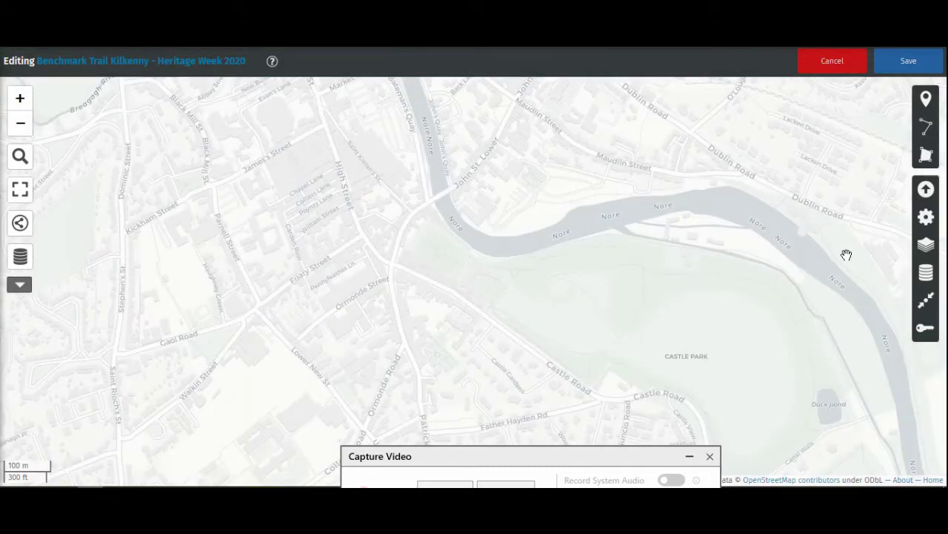
Switch the background to OSM OpenCycleMap tiles.
{"action": "left_click", "coordinate": [928, 250]}
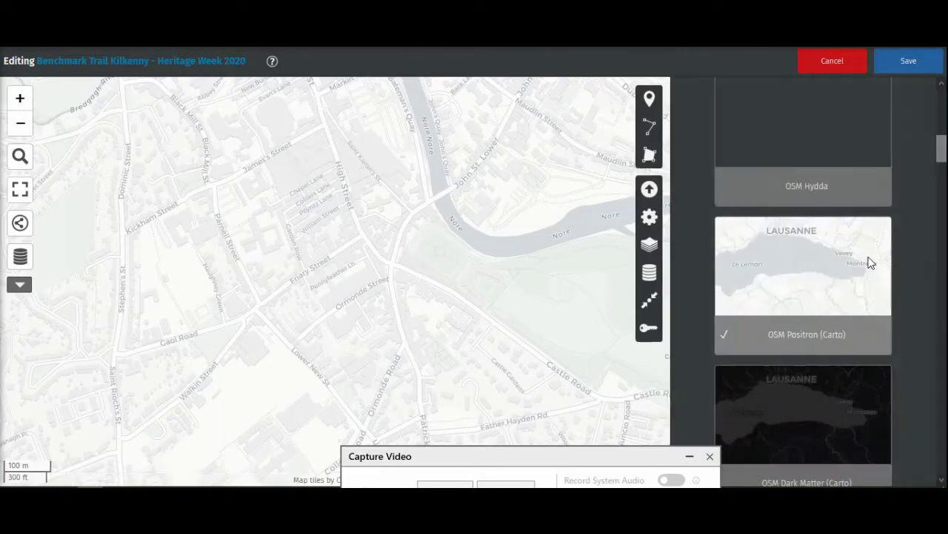
{"action": "scroll", "coordinate": [829, 272], "scroll_direction": "down", "scroll_amount": 1}
{"action": "scroll", "coordinate": [830, 271], "scroll_direction": "down", "scroll_amount": 4}
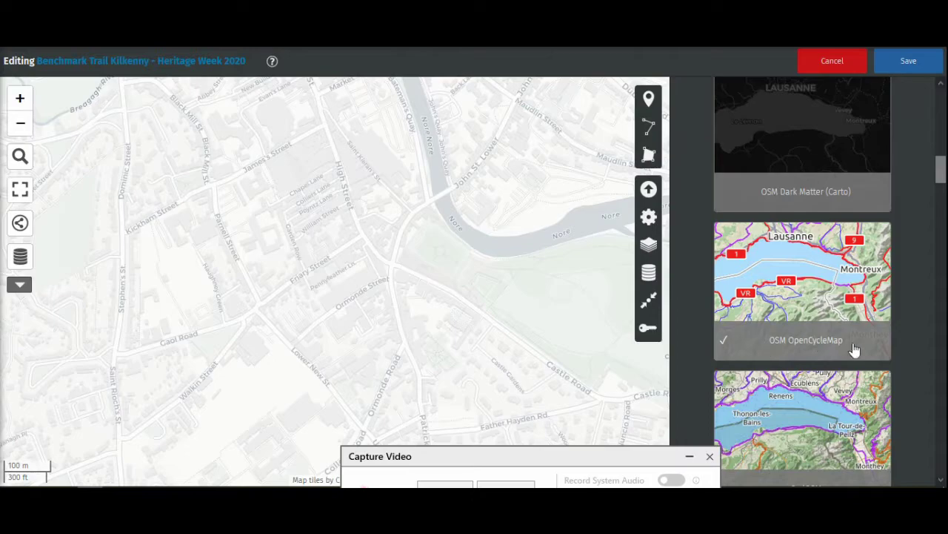
{"action": "left_click", "coordinate": [812, 286]}
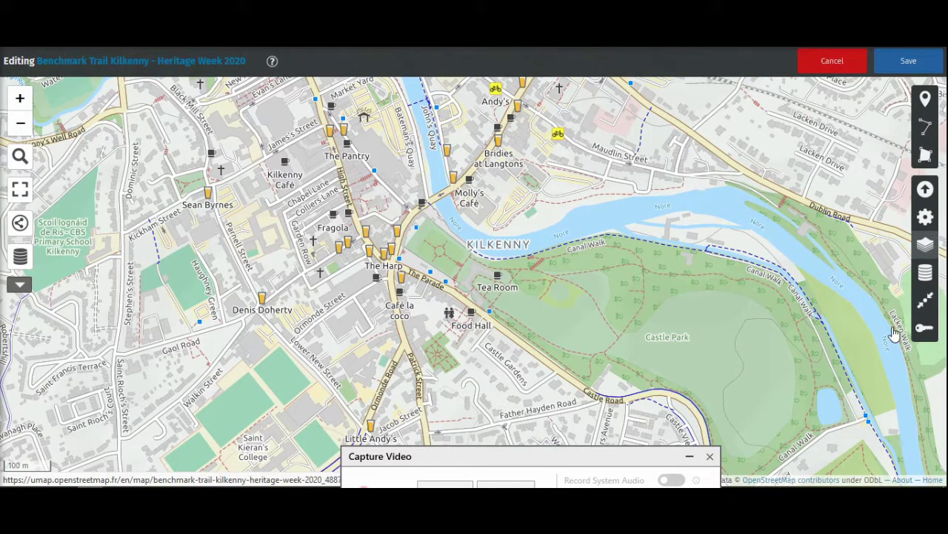
Switch to OSM OpenRiverboatMap tiles, then reopen the background list scrolled to the top.
{"action": "scroll", "coordinate": [822, 288], "scroll_direction": "down", "scroll_amount": 3}
{"action": "scroll", "coordinate": [821, 289], "scroll_direction": "down", "scroll_amount": 5}
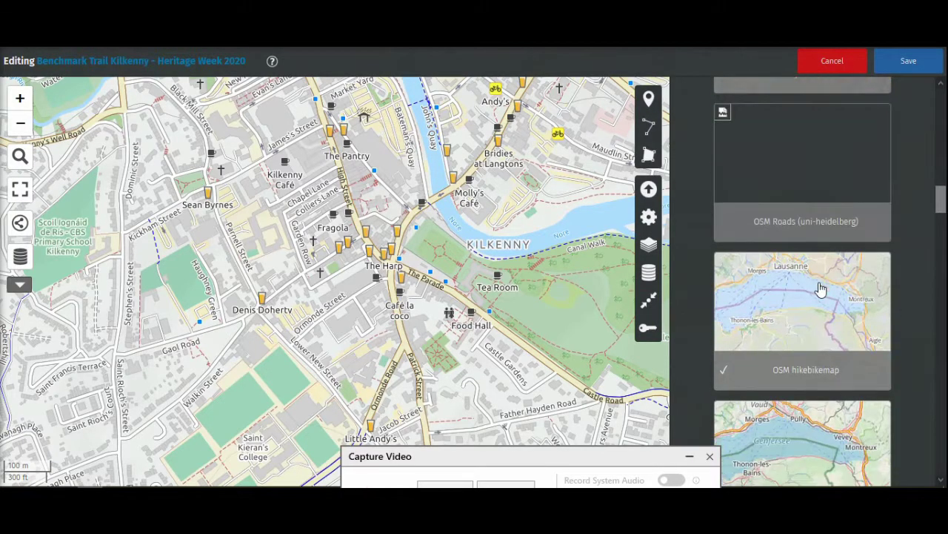
{"action": "scroll", "coordinate": [821, 289], "scroll_direction": "down", "scroll_amount": 1}
{"action": "scroll", "coordinate": [821, 289], "scroll_direction": "down", "scroll_amount": 6}
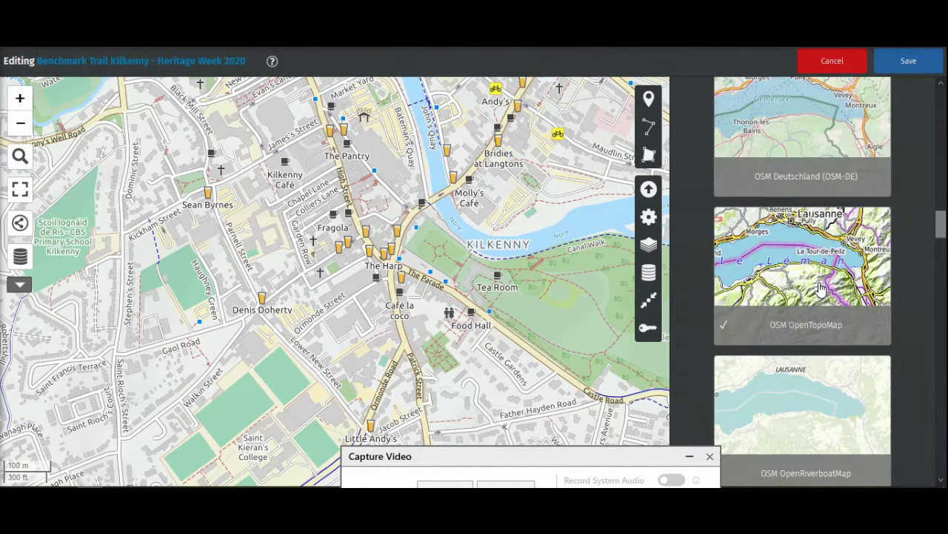
{"action": "scroll", "coordinate": [821, 289], "scroll_direction": "down", "scroll_amount": 5}
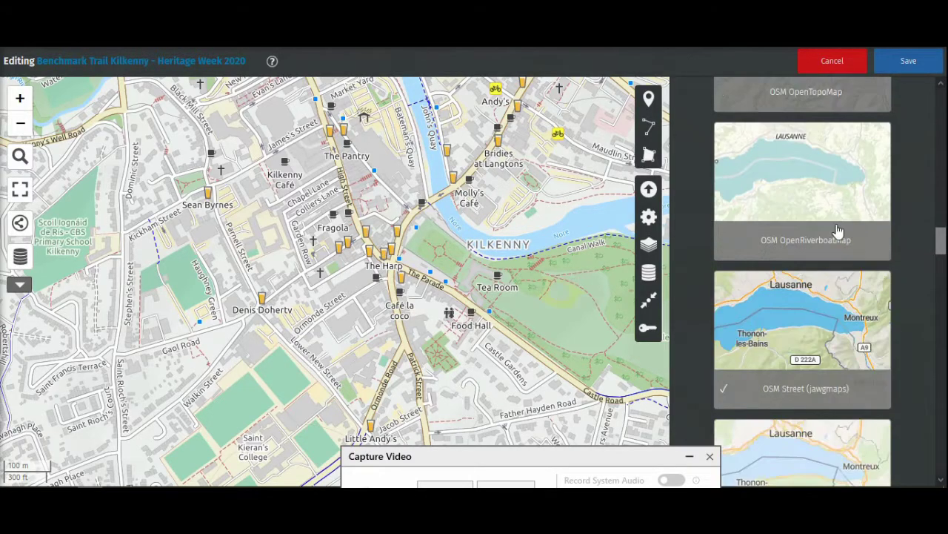
{"action": "left_click", "coordinate": [831, 184]}
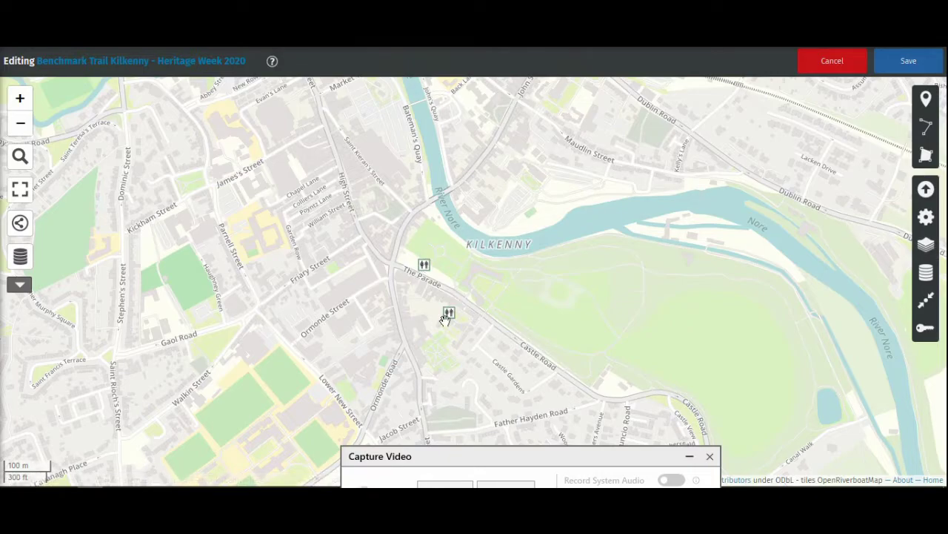
{"action": "left_click", "coordinate": [927, 250]}
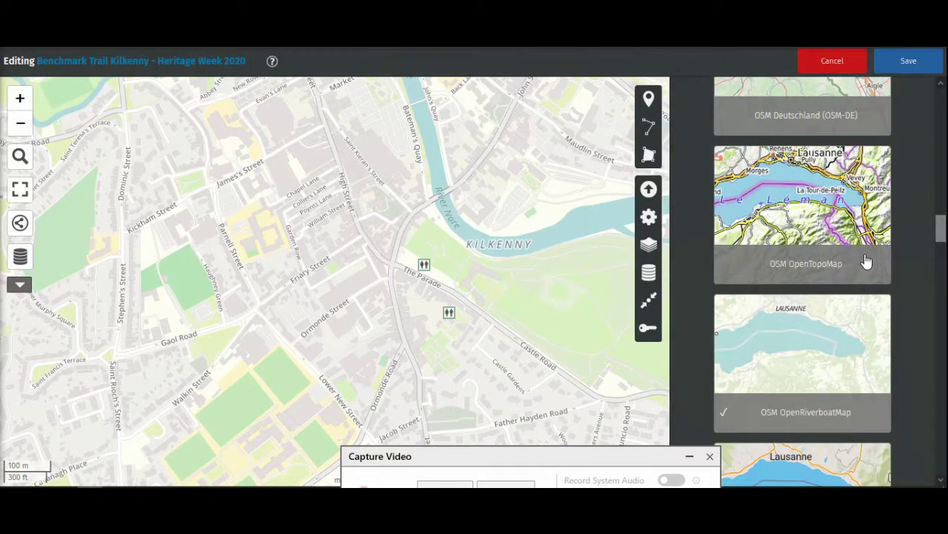
{"action": "scroll", "coordinate": [867, 261], "scroll_direction": "up", "scroll_amount": 10}
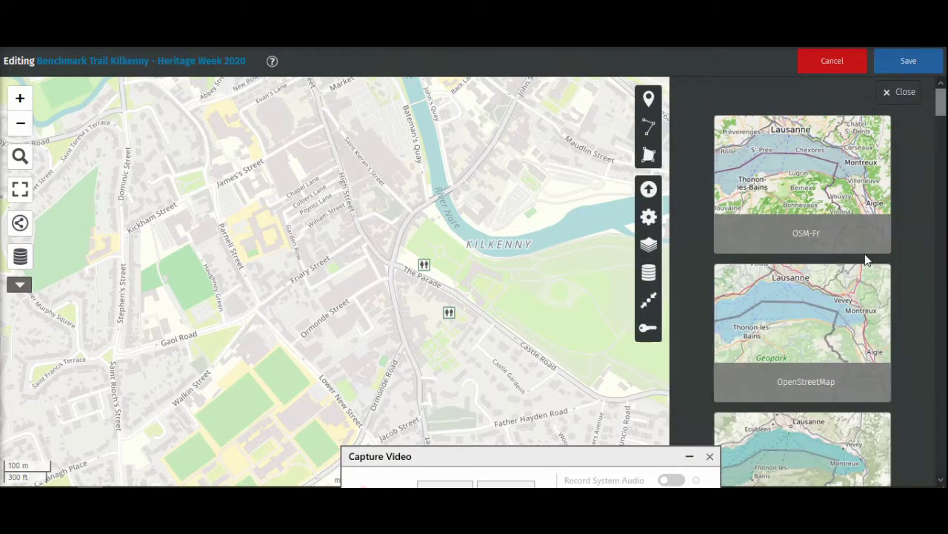
Return the background to OpenStreetMap tiles and zoom in close on Kilkenny Castle.
{"action": "left_click", "coordinate": [831, 340]}
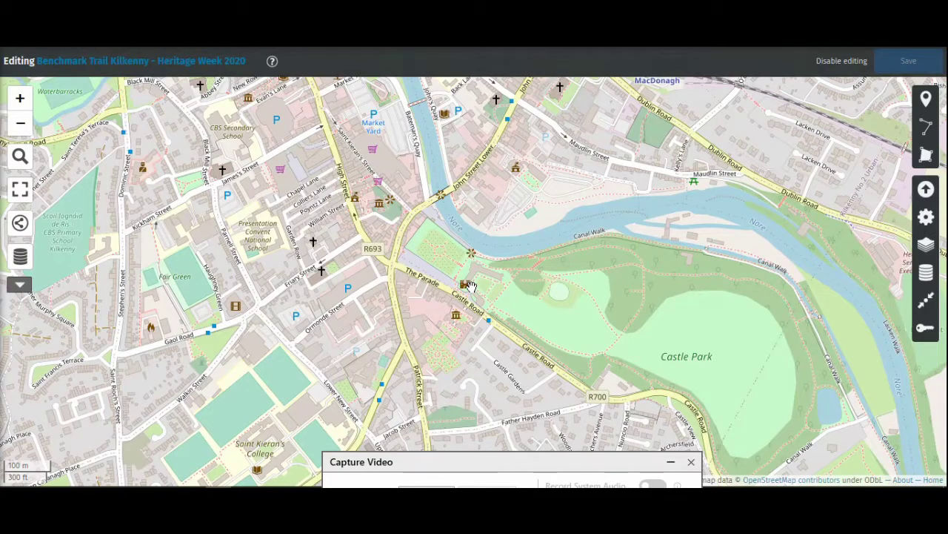
{"action": "scroll", "coordinate": [468, 286], "scroll_direction": "up", "scroll_amount": 1}
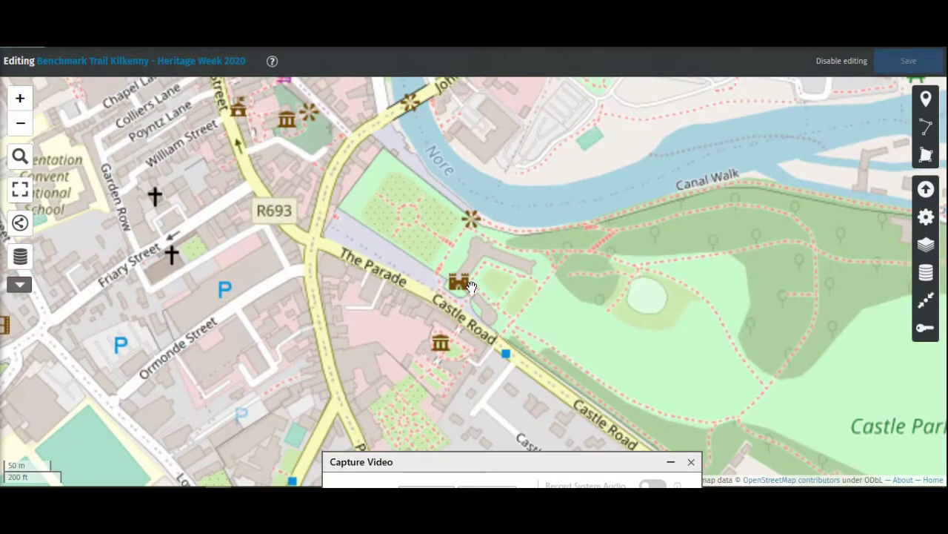
{"action": "scroll", "coordinate": [472, 286], "scroll_direction": "up", "scroll_amount": 1}
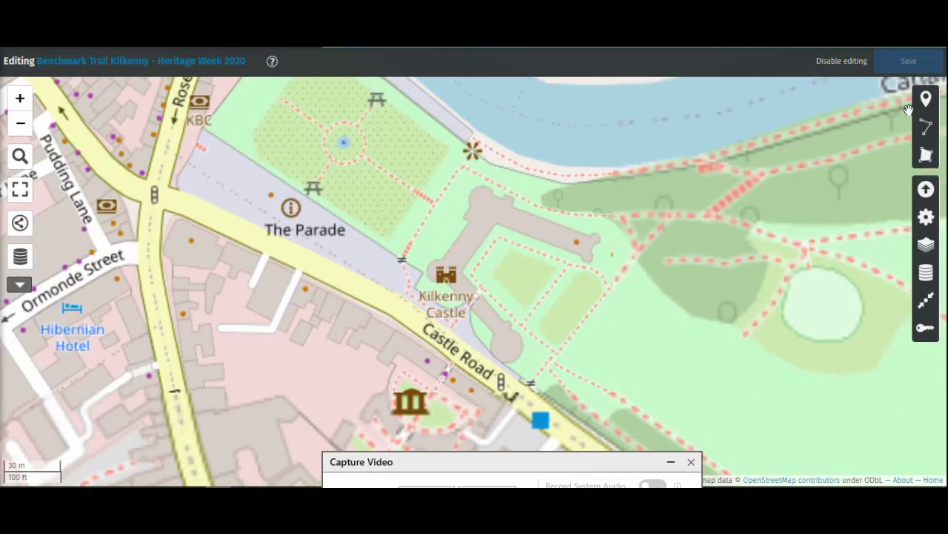
{"action": "key", "text": "plus"}
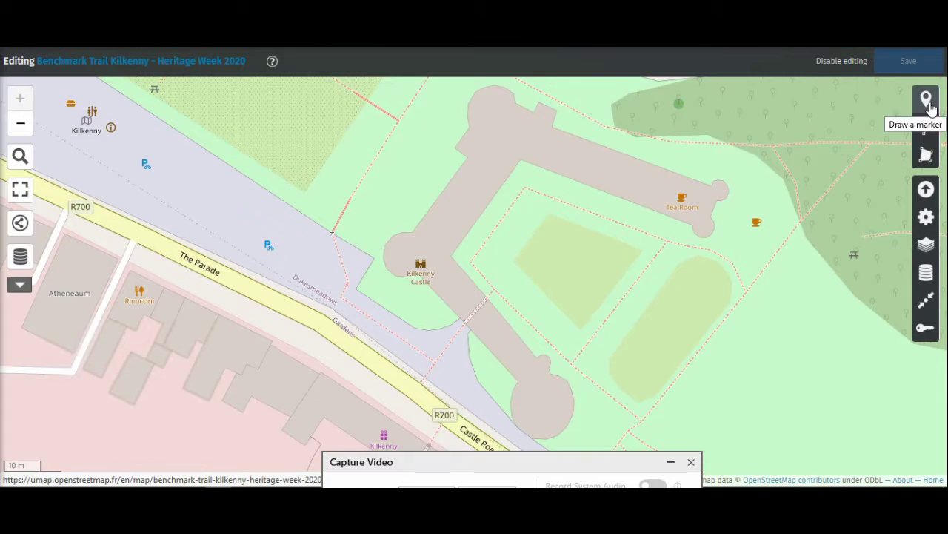
Drop a marker at Kilkenny Castle and name it 'Kilkenny Castle'.
{"action": "left_click", "coordinate": [930, 105]}
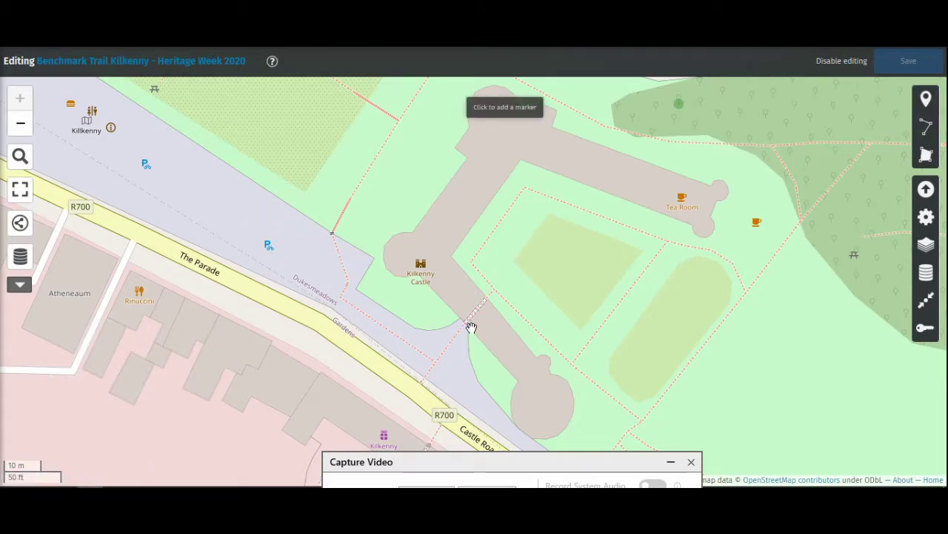
{"action": "left_click", "coordinate": [471, 327]}
{"action": "left_click", "coordinate": [718, 185]}
{"action": "type", "text": "Kilkenny Castle"}
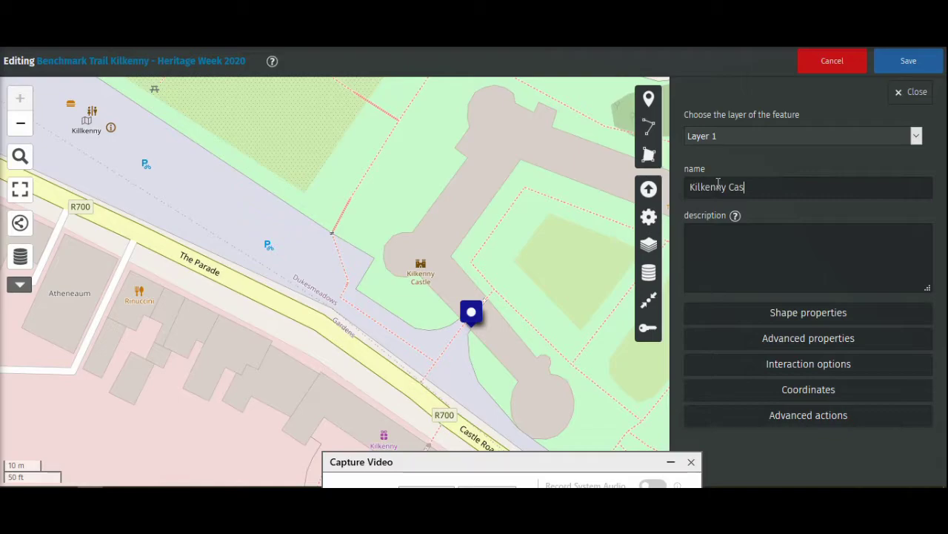
Set the marker's colour to Fuchsia.
{"action": "left_click", "coordinate": [832, 317]}
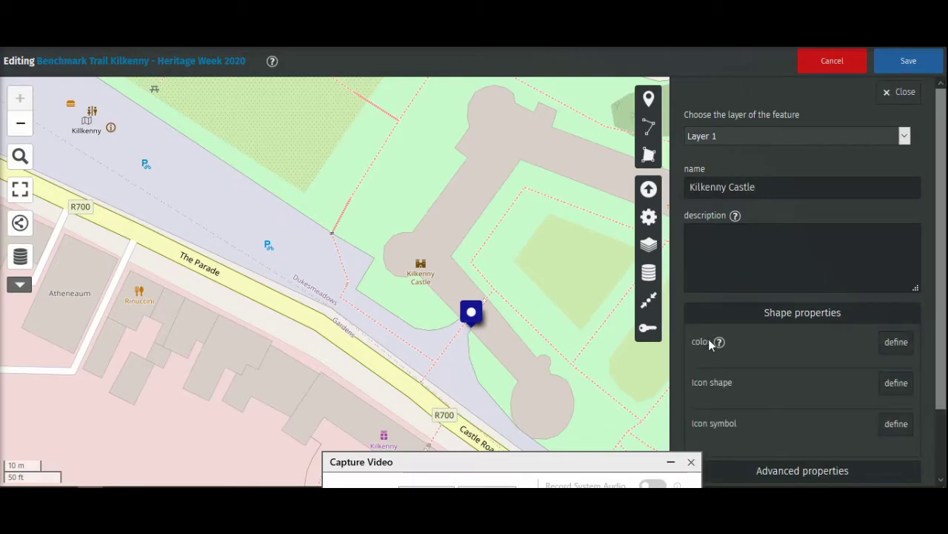
{"action": "left_click", "coordinate": [896, 342]}
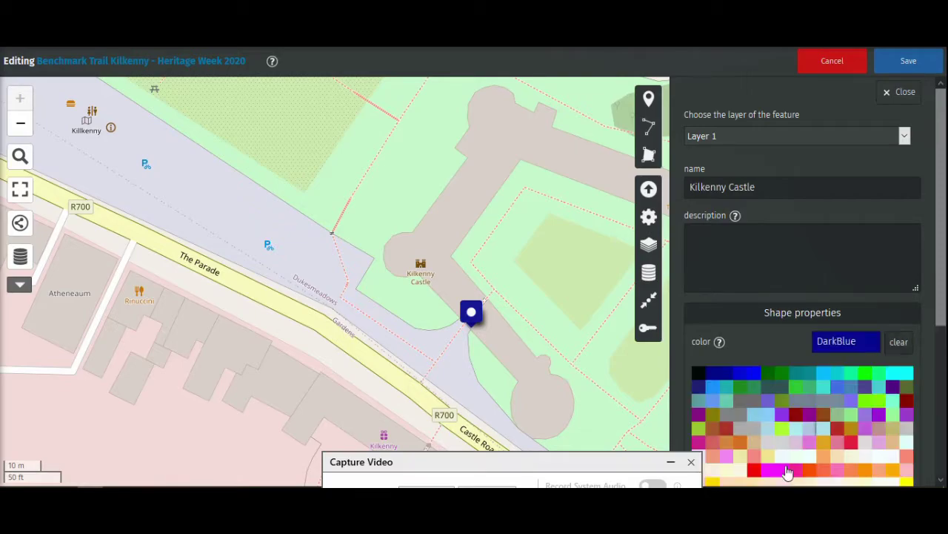
{"action": "left_click", "coordinate": [773, 472]}
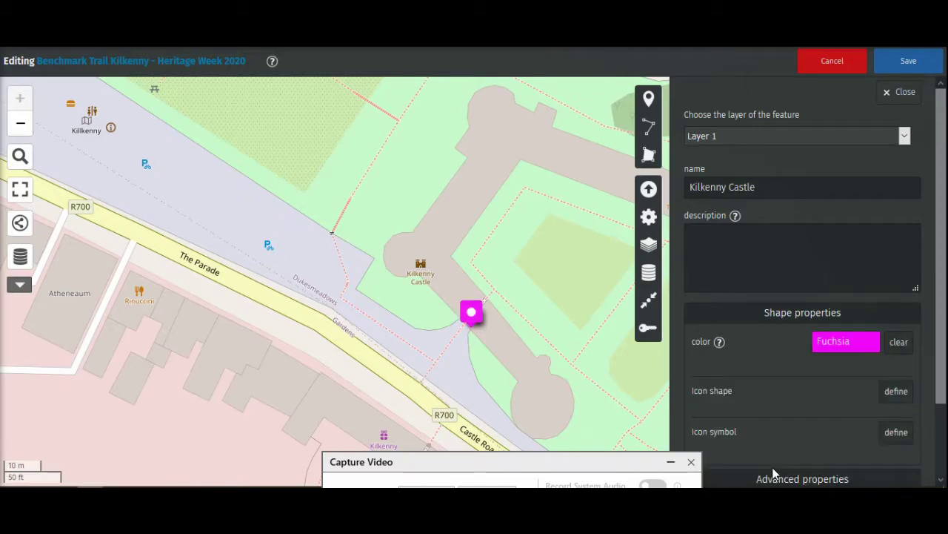
{"action": "scroll", "coordinate": [824, 392], "scroll_direction": "down", "scroll_amount": 1}
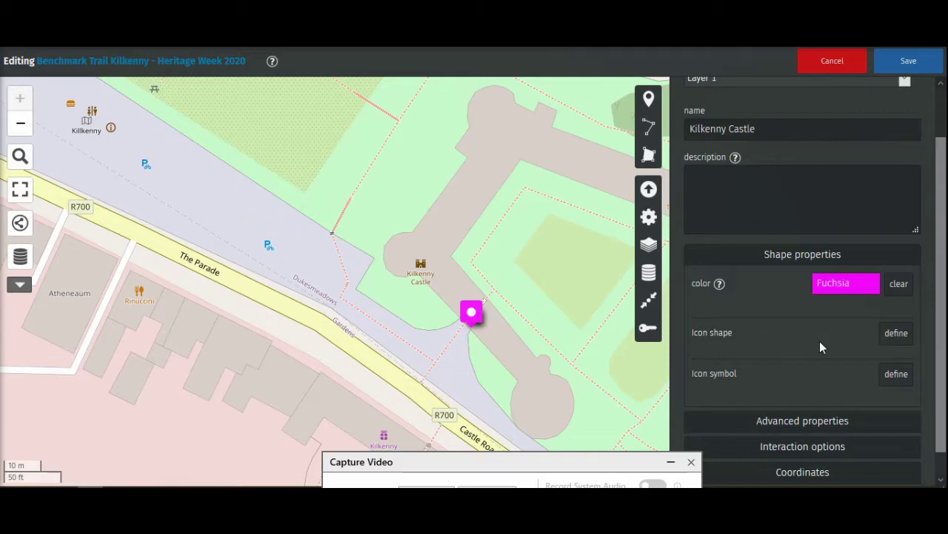
{"action": "scroll", "coordinate": [820, 340], "scroll_direction": "down", "scroll_amount": 1}
Try the Circle, Drop and Ball icon shapes, then keep the Default shape.
{"action": "left_click", "coordinate": [897, 308]}
{"action": "left_click", "coordinate": [885, 333]}
{"action": "left_click", "coordinate": [870, 370]}
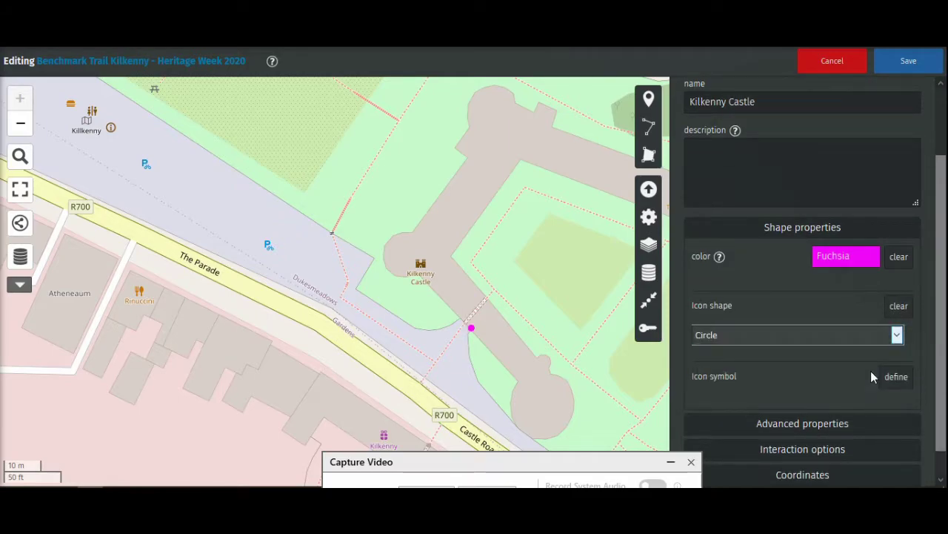
{"action": "left_click", "coordinate": [859, 335]}
{"action": "left_click", "coordinate": [846, 389]}
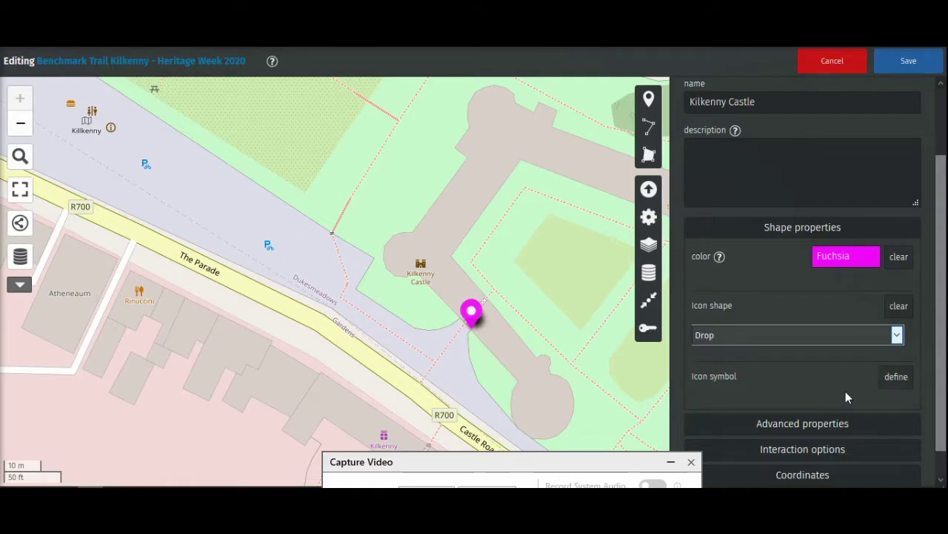
{"action": "left_click", "coordinate": [855, 337]}
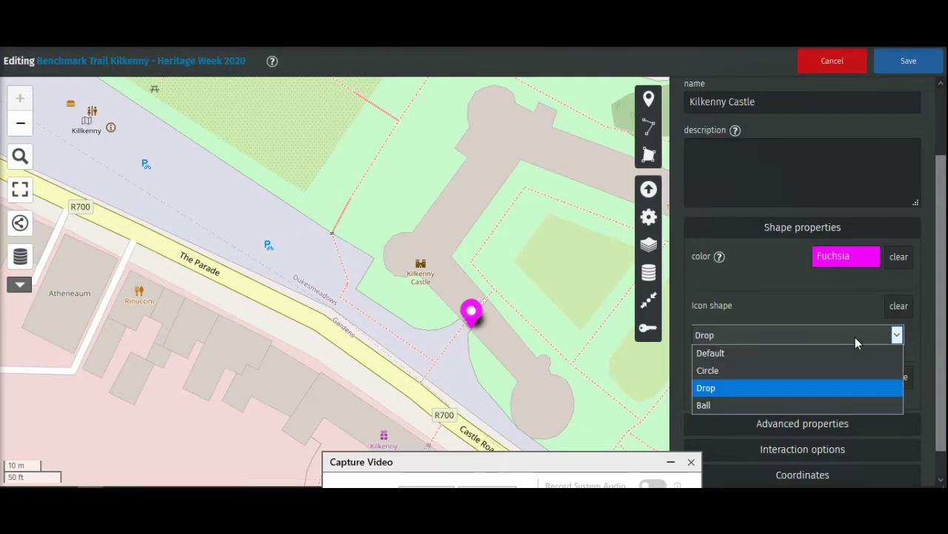
{"action": "left_click", "coordinate": [827, 402]}
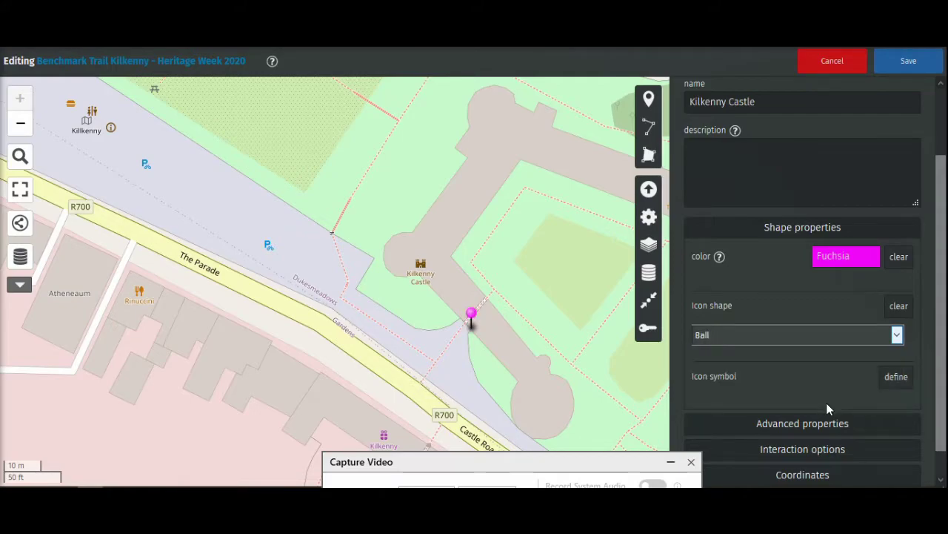
{"action": "left_click", "coordinate": [874, 342]}
{"action": "left_click", "coordinate": [821, 352]}
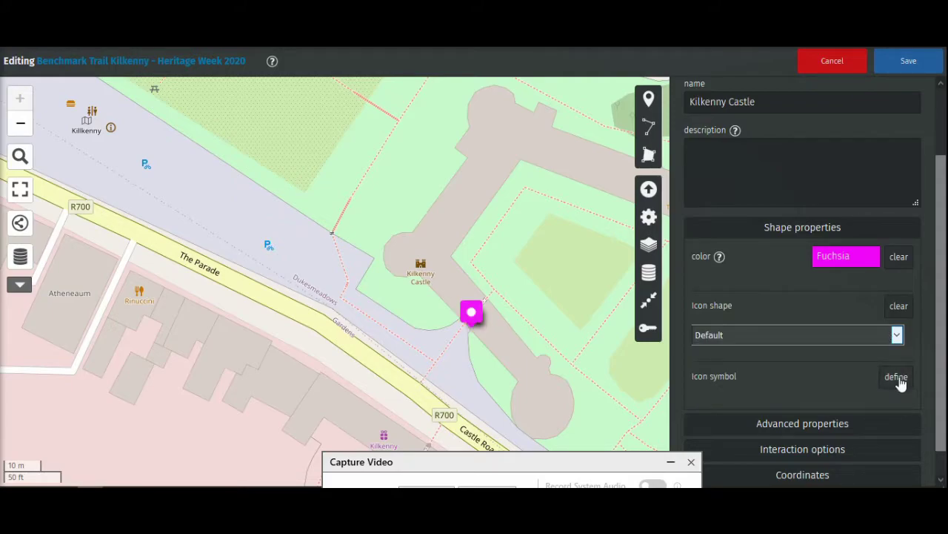
{"action": "scroll", "coordinate": [901, 378], "scroll_direction": "down", "scroll_amount": 1}
Give the marker a star icon symbol and save the map.
{"action": "left_click", "coordinate": [903, 346]}
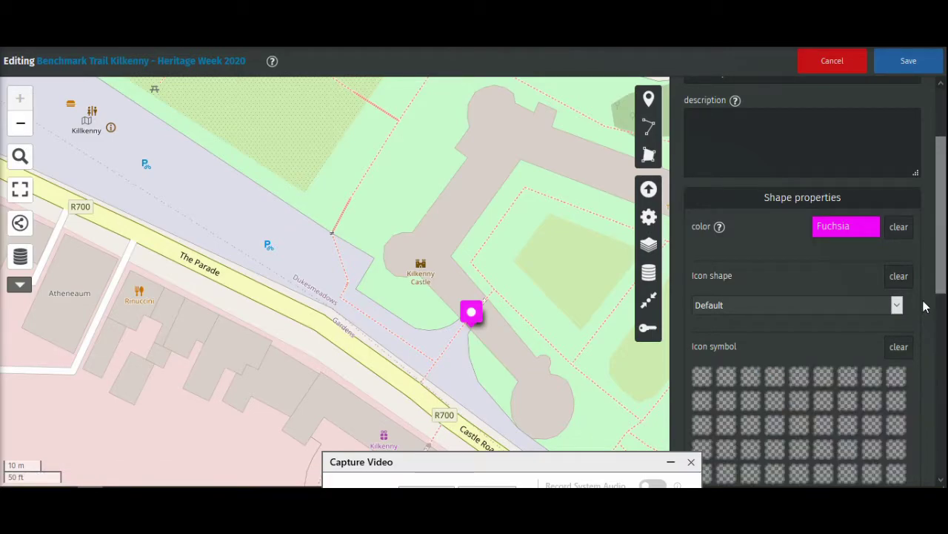
{"action": "scroll", "coordinate": [924, 306], "scroll_direction": "down", "scroll_amount": 3}
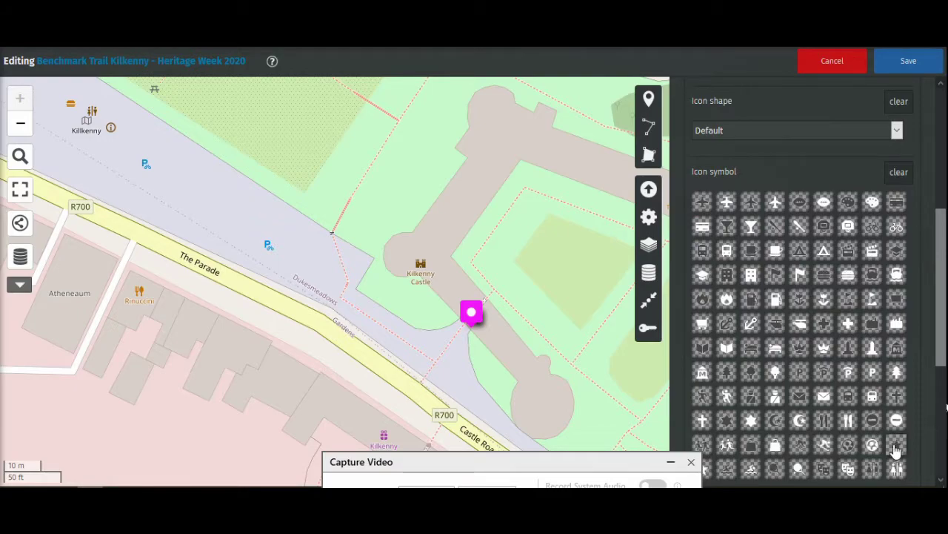
{"action": "left_click", "coordinate": [895, 447]}
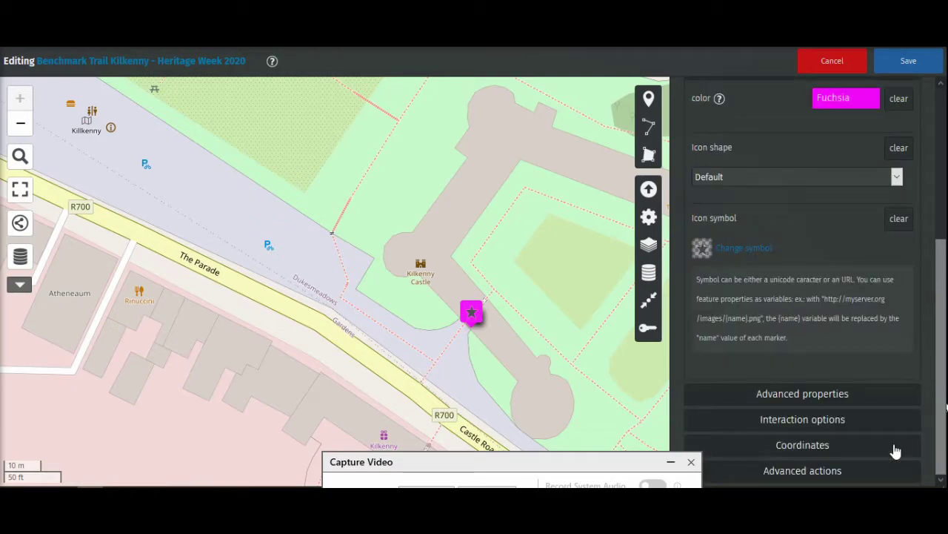
{"action": "left_click", "coordinate": [911, 62]}
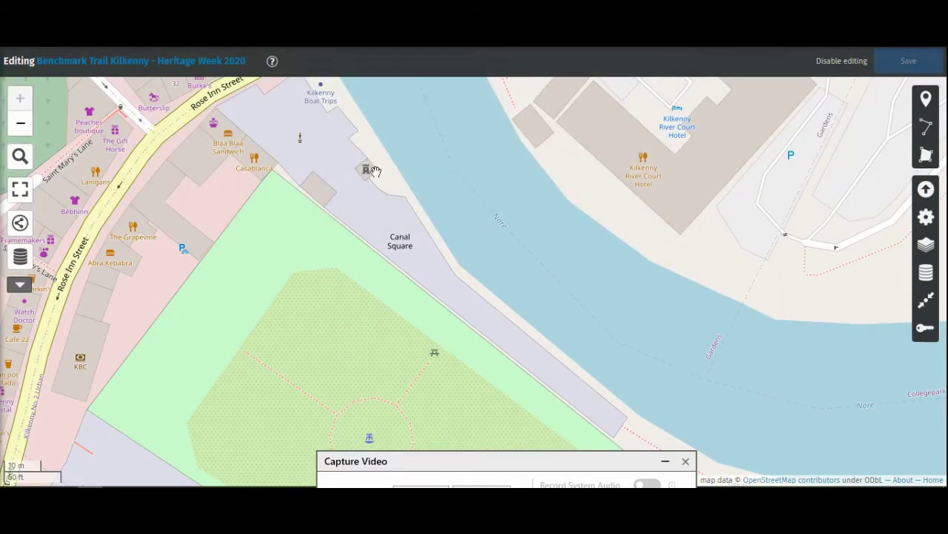
Drop a marker by the Canal Square boat trips and make Fuchsia the map-wide marker colour.
{"action": "left_click", "coordinate": [926, 99]}
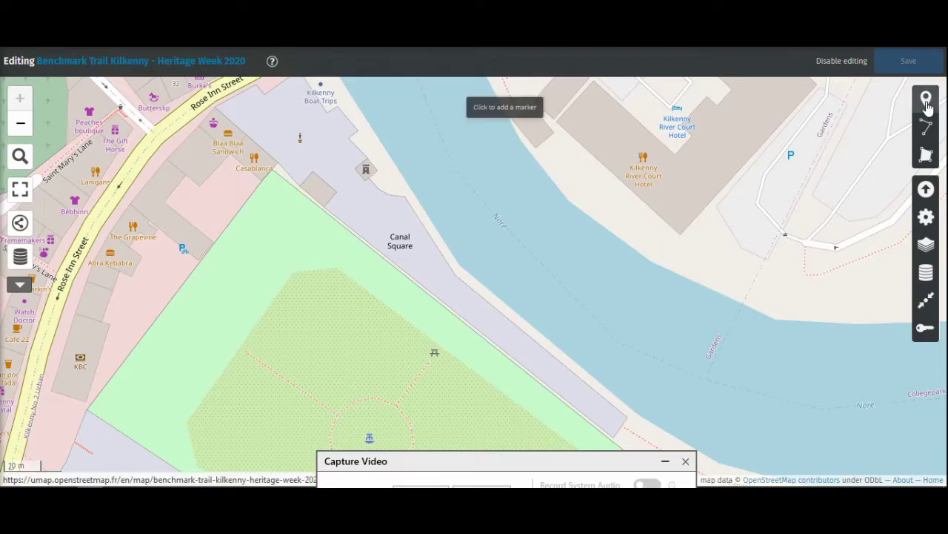
{"action": "left_click", "coordinate": [356, 170]}
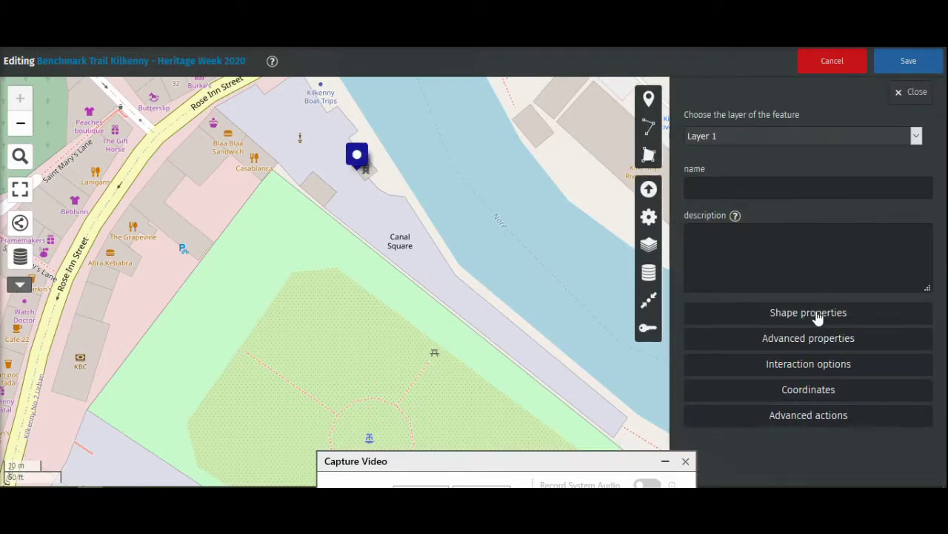
{"action": "left_click", "coordinate": [649, 219]}
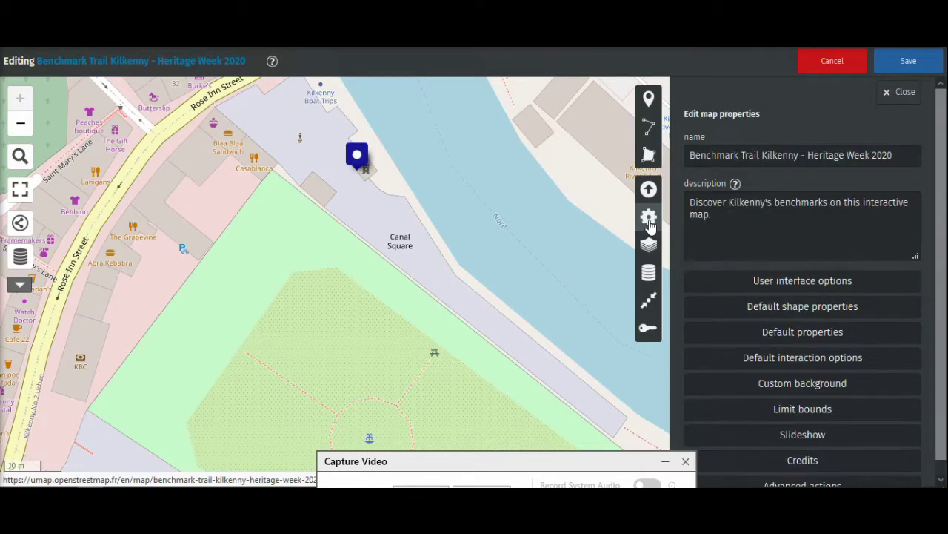
{"action": "left_click", "coordinate": [840, 308]}
{"action": "left_click", "coordinate": [897, 337]}
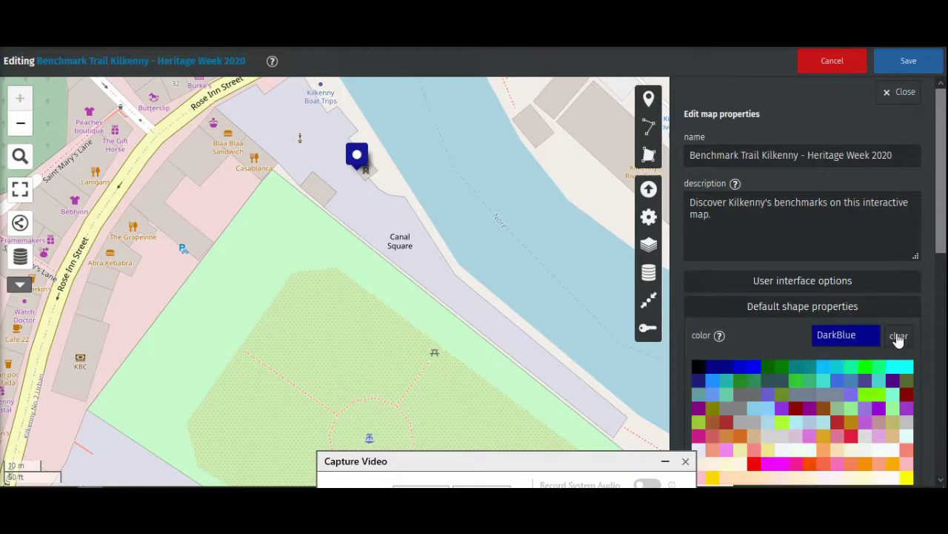
{"action": "left_click", "coordinate": [771, 463]}
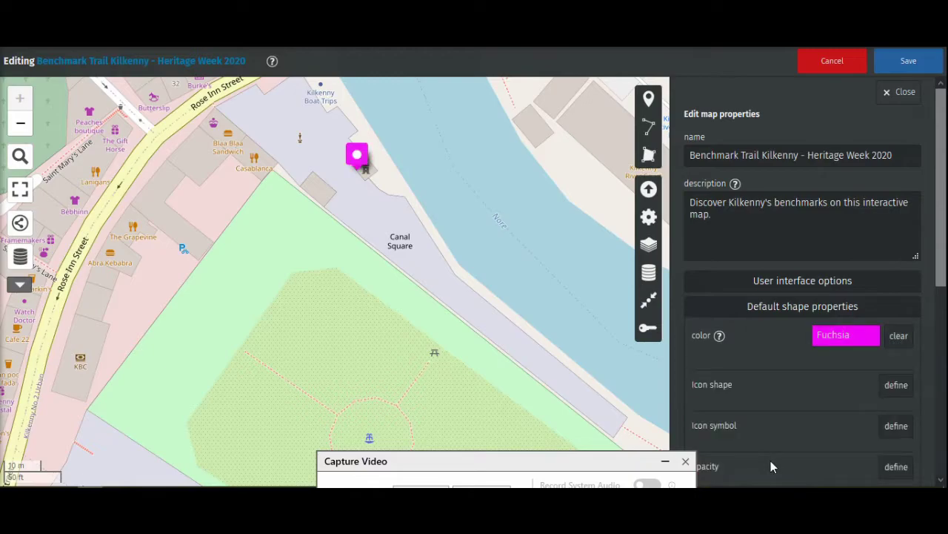
Set the map's default icon symbol to a star and save the map.
{"action": "scroll", "coordinate": [873, 395], "scroll_direction": "down", "scroll_amount": 2}
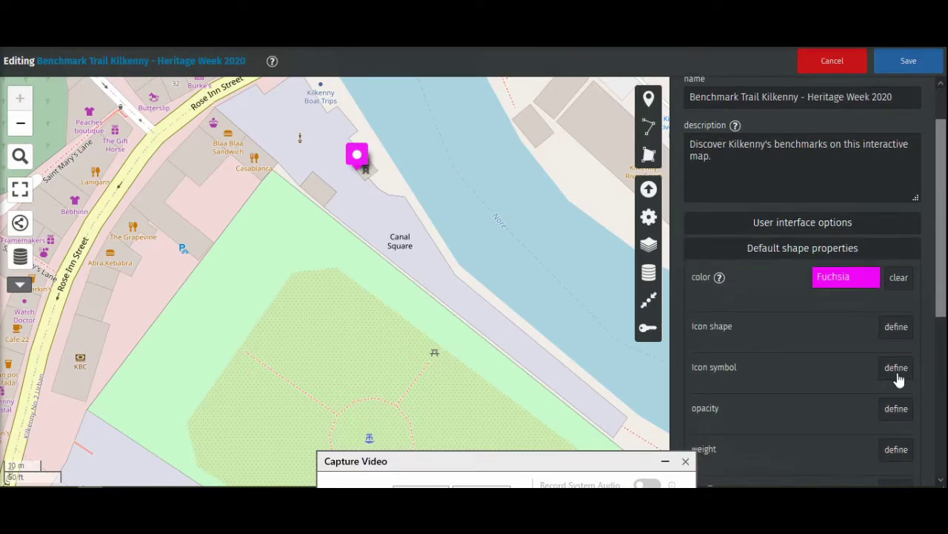
{"action": "left_click", "coordinate": [897, 368]}
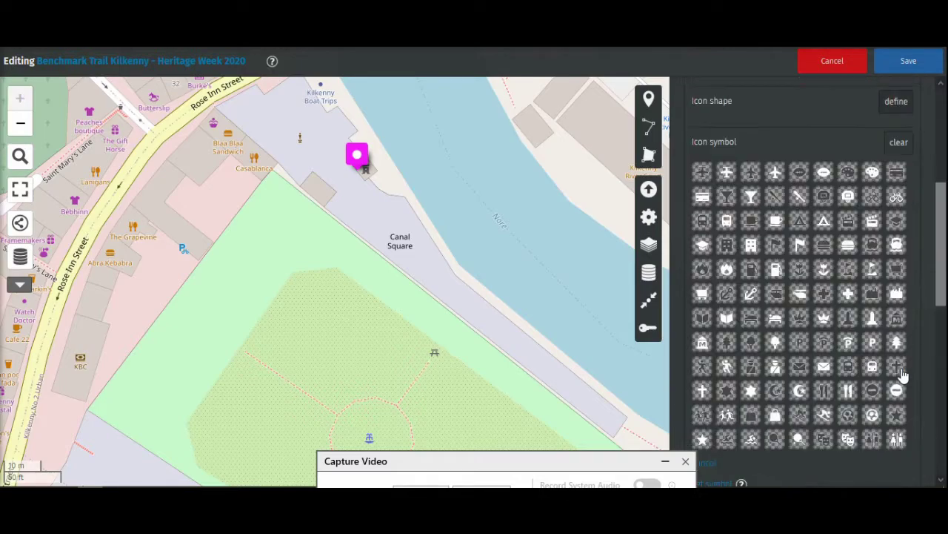
{"action": "left_click", "coordinate": [898, 411]}
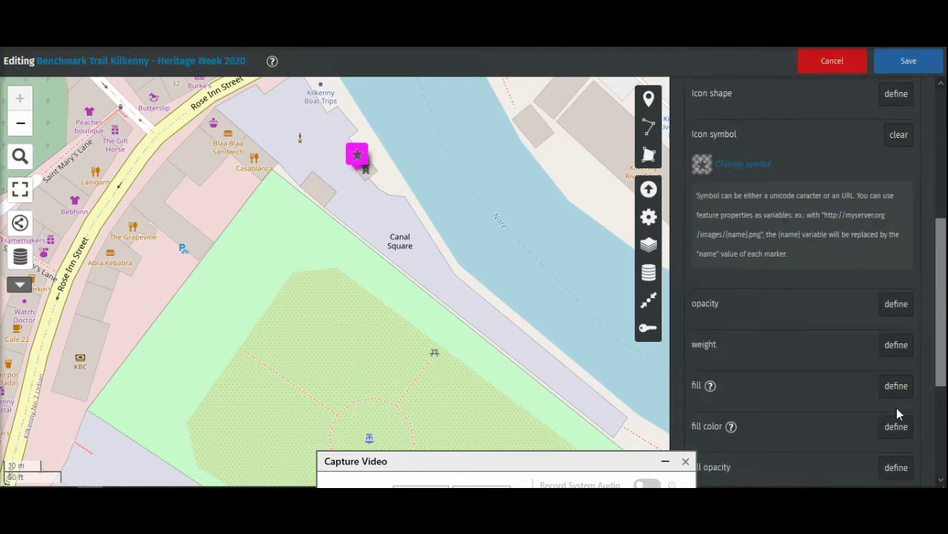
{"action": "left_click", "coordinate": [909, 63]}
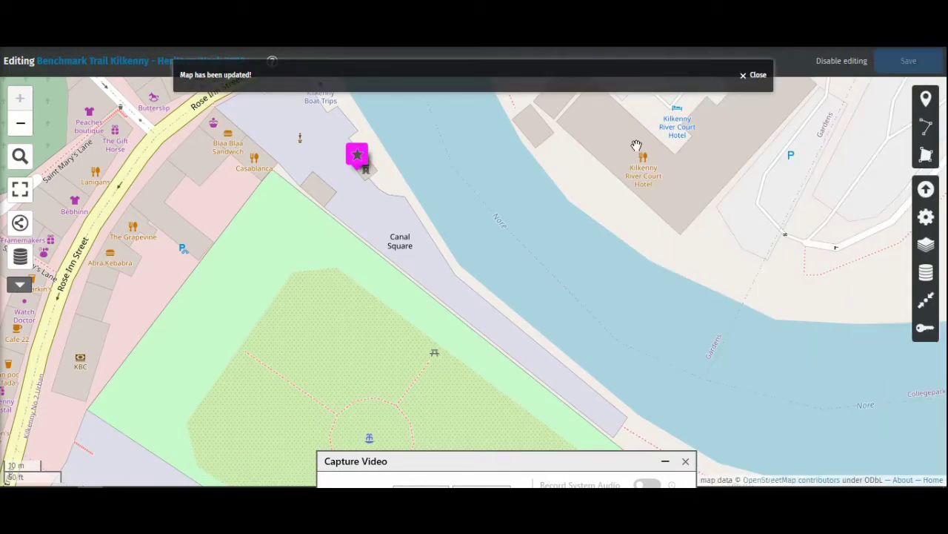
Place a marker on John's Bridge and name it 'John's Bridge'.
{"action": "mouse_move", "coordinate": [638, 138]}
{"action": "left_mouse_down"}
{"action": "mouse_move", "coordinate": [644, 231]}
{"action": "mouse_move", "coordinate": [682, 372]}
{"action": "left_mouse_up"}
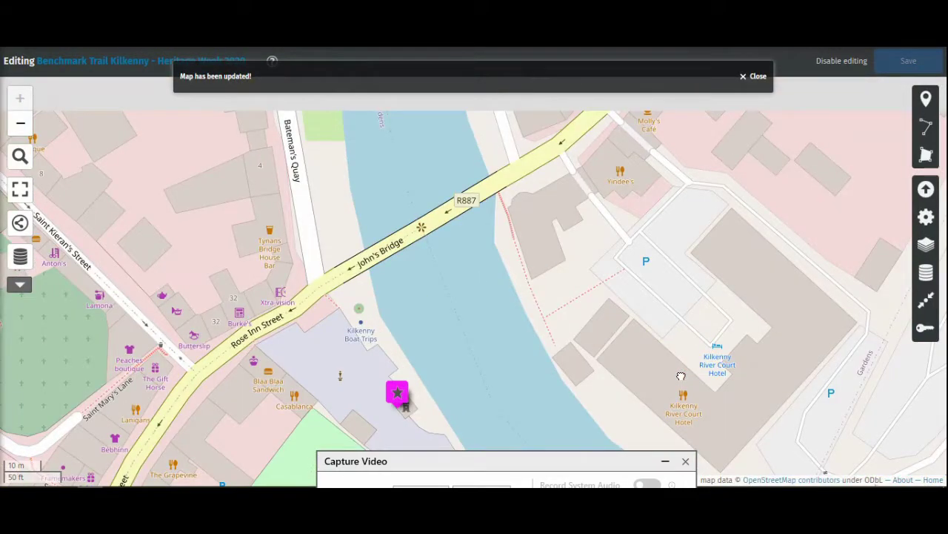
{"action": "left_click", "coordinate": [926, 99]}
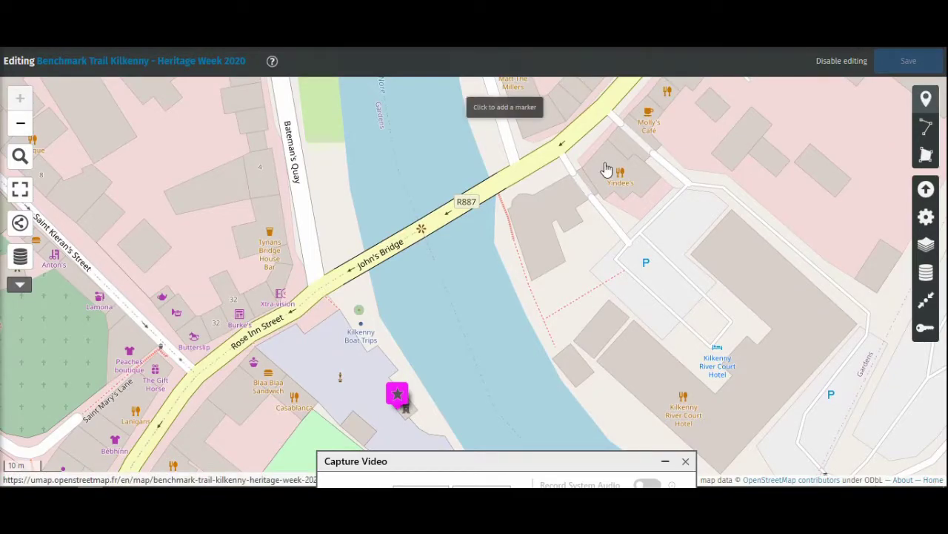
{"action": "left_click", "coordinate": [423, 232]}
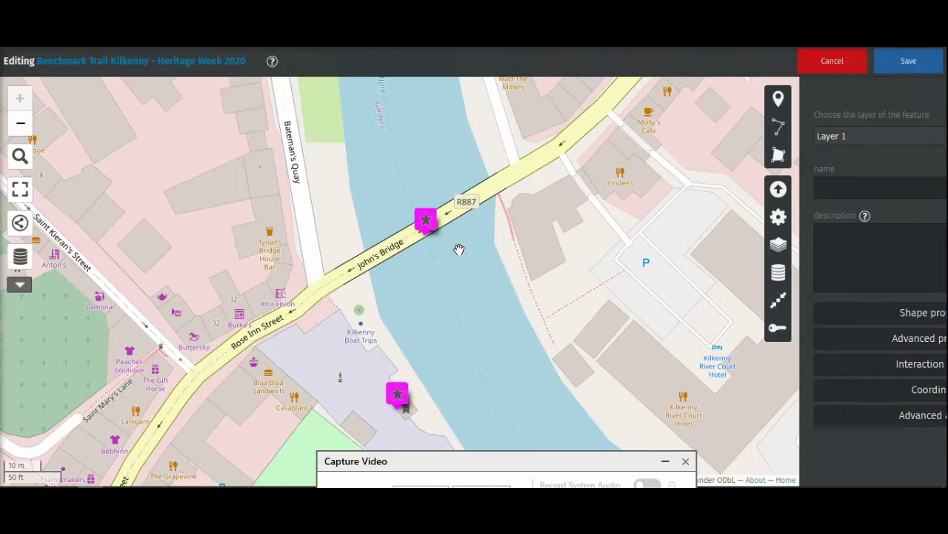
{"action": "left_click", "coordinate": [739, 187]}
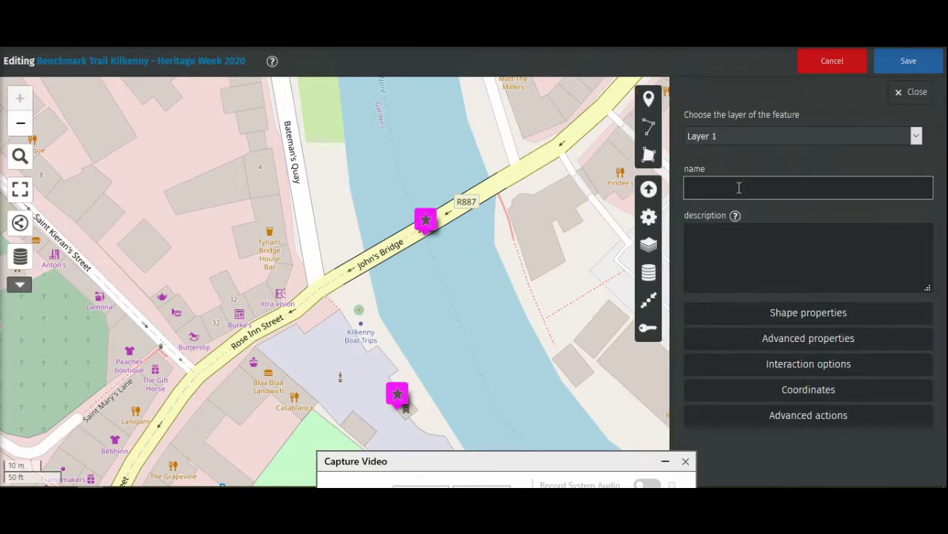
{"action": "type", "text": "John's "}
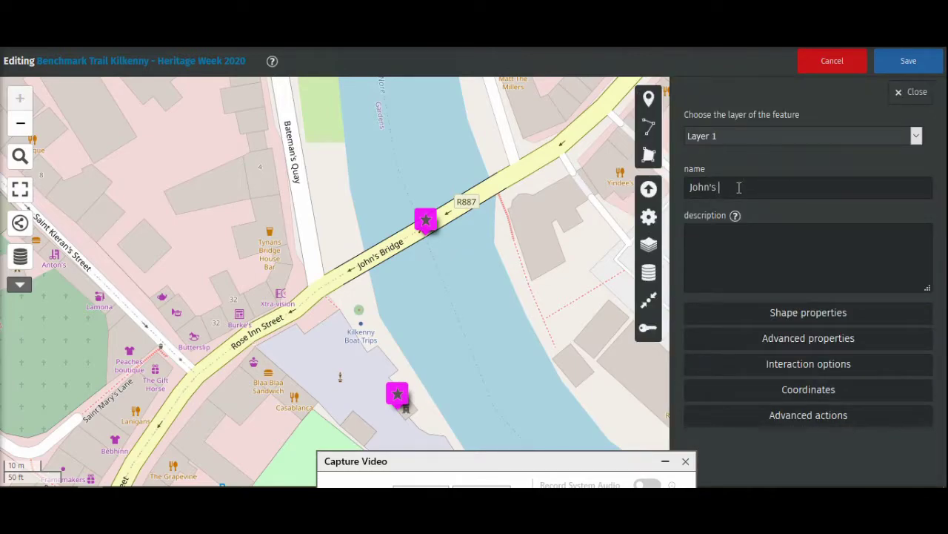
{"action": "type", "text": "Bridge"}
Rename the Canal Square marker to 'Canal Walk Turret' and save the map.
{"action": "mouse_move", "coordinate": [398, 400]}
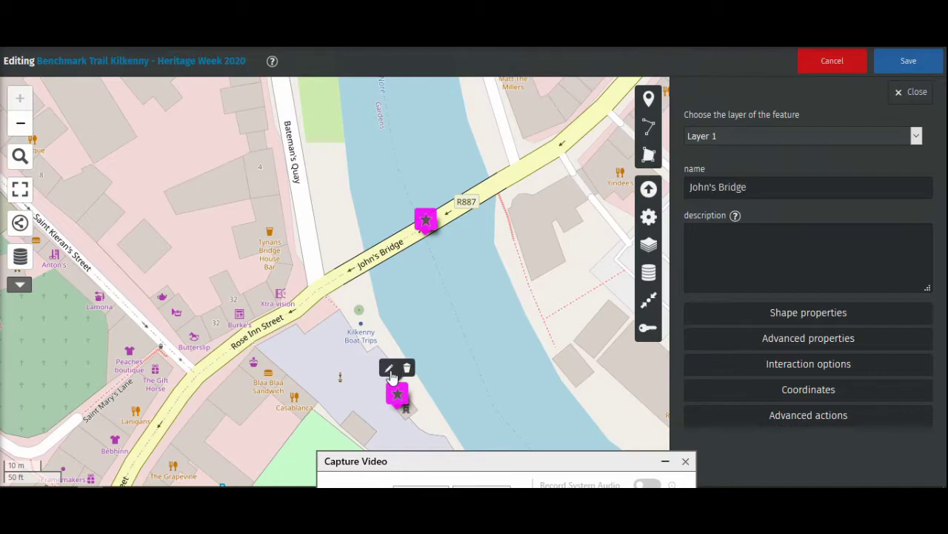
{"action": "left_click", "coordinate": [391, 373]}
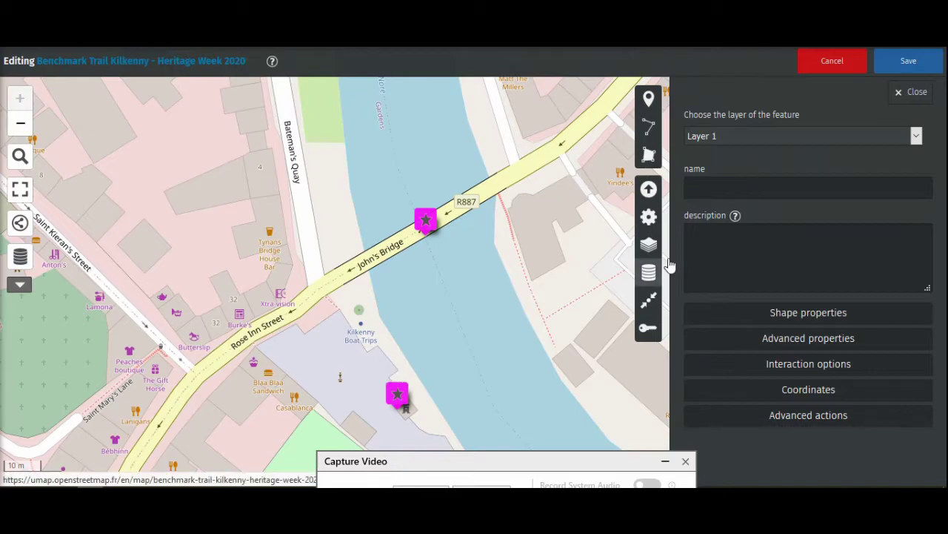
{"action": "left_click", "coordinate": [709, 186]}
{"action": "type", "text": "Ca"}
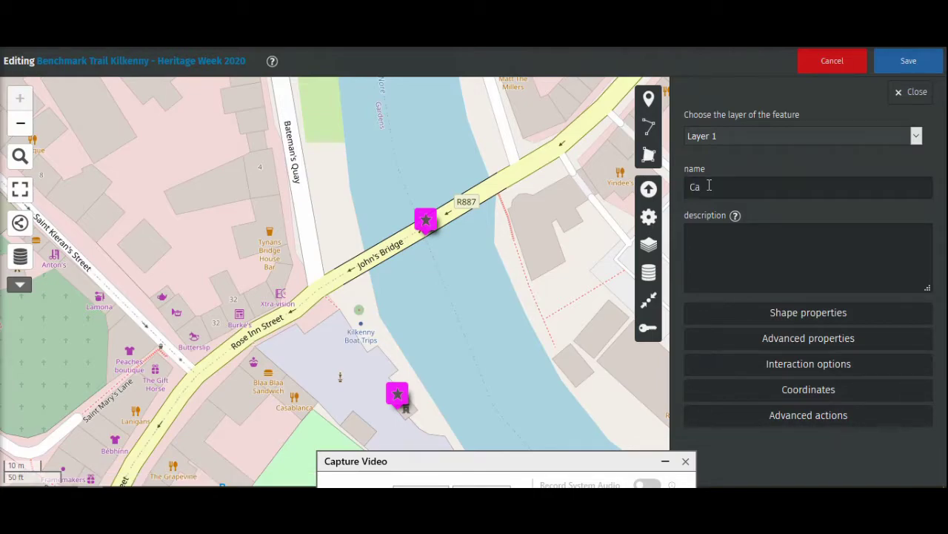
{"action": "type", "text": "nal Walk Turret"}
{"action": "left_click", "coordinate": [905, 94]}
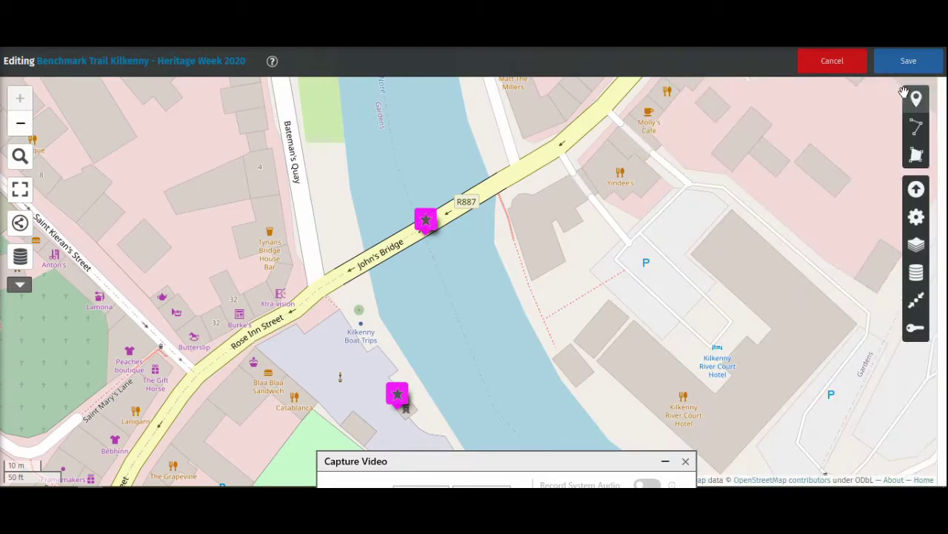
{"action": "left_click", "coordinate": [908, 66]}
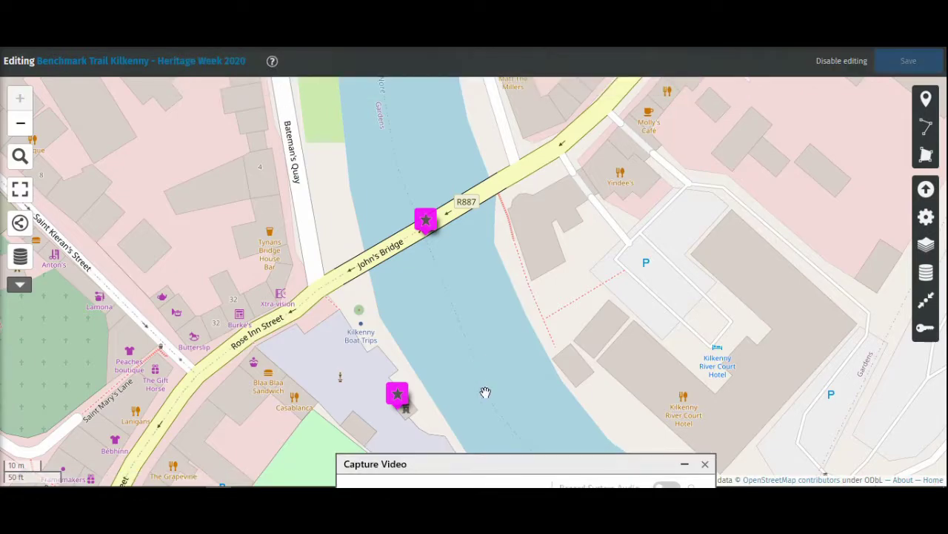
Start a line at the Kilkenny Castle marker, running along Dukesmeadows to Rose Inn Street's corner.
{"action": "left_click_drag", "start_coordinate": [482, 414], "coordinate": [442, 143]}
{"action": "left_click_drag", "start_coordinate": [430, 412], "coordinate": [450, 93]}
{"action": "left_click_drag", "start_coordinate": [413, 279], "coordinate": [328, 209]}
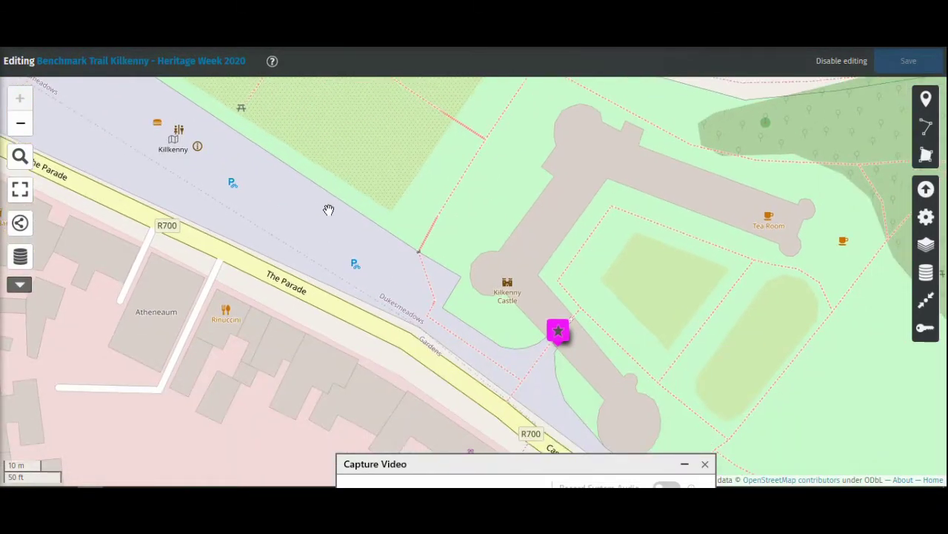
{"action": "left_click", "coordinate": [926, 127]}
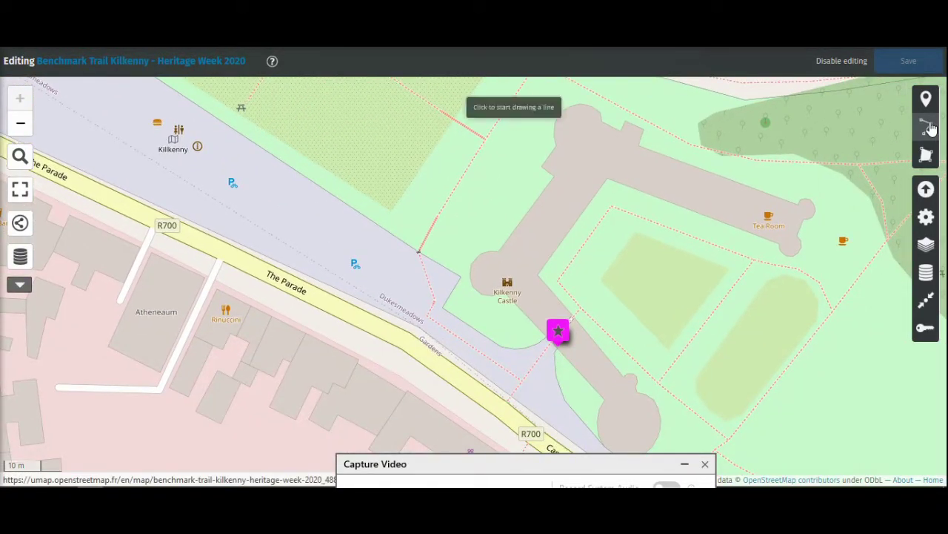
{"action": "left_click", "coordinate": [549, 349]}
{"action": "left_click", "coordinate": [526, 379]}
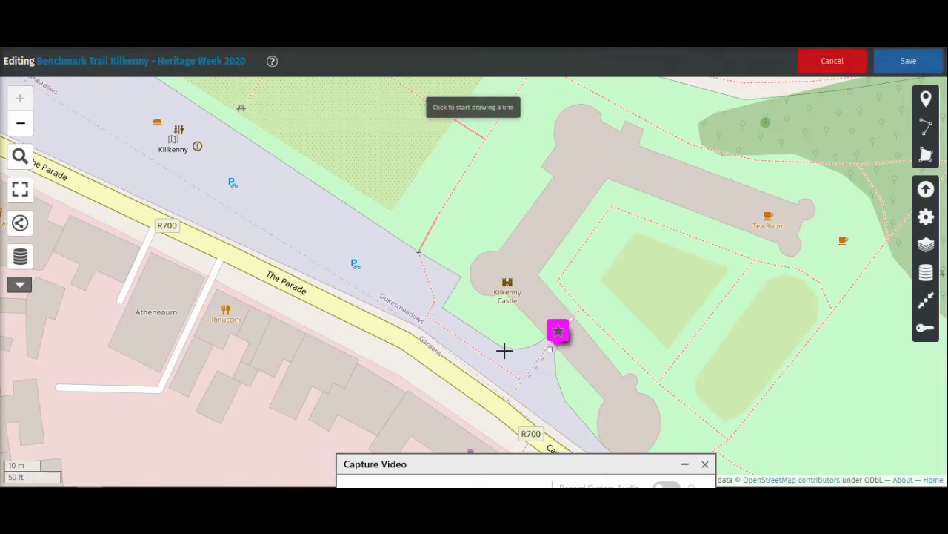
{"action": "left_click", "coordinate": [428, 316]}
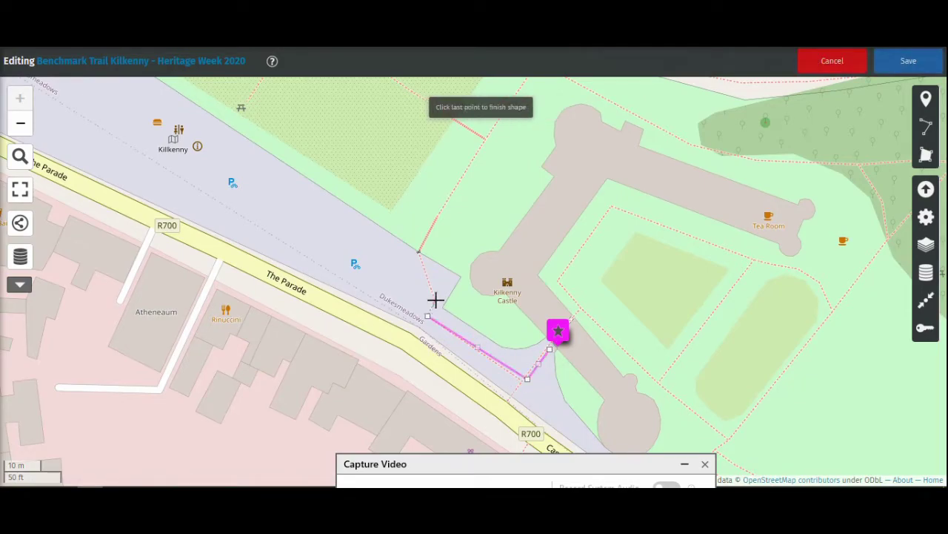
{"action": "left_click", "coordinate": [407, 252]}
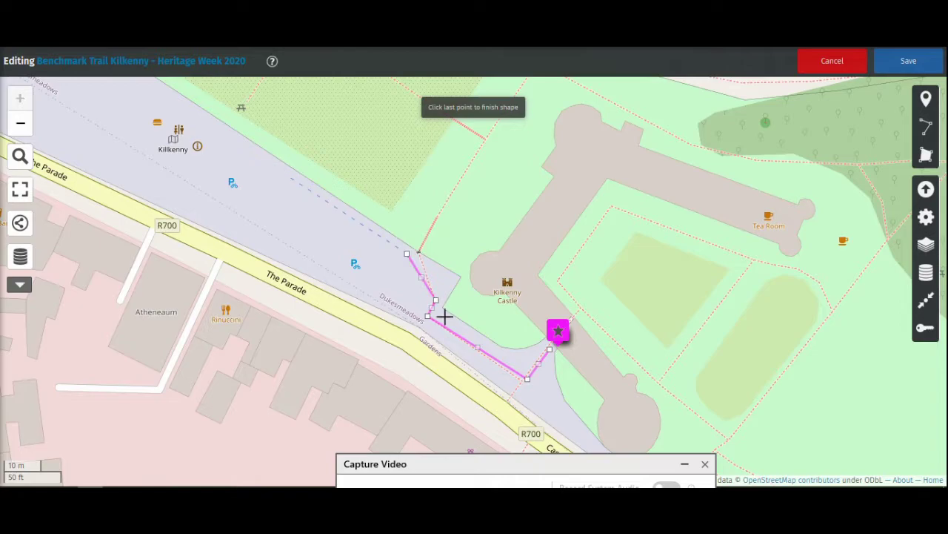
{"action": "left_click_drag", "start_coordinate": [134, 111], "coordinate": [291, 253]}
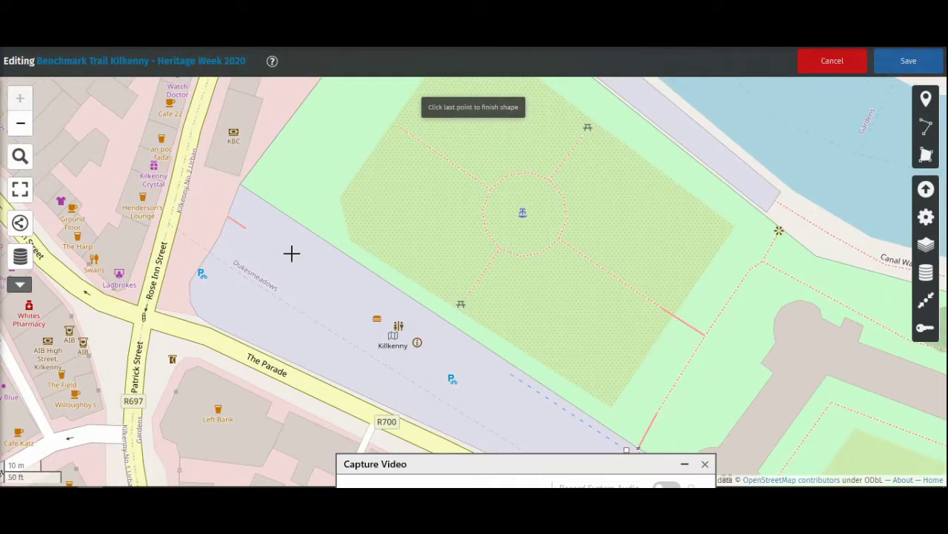
{"action": "left_click", "coordinate": [227, 216]}
{"action": "left_click", "coordinate": [189, 188]}
Continue the line up Rose Inn Street, finishing it at the Canal Square marker.
{"action": "left_click_drag", "start_coordinate": [248, 222], "coordinate": [268, 383]}
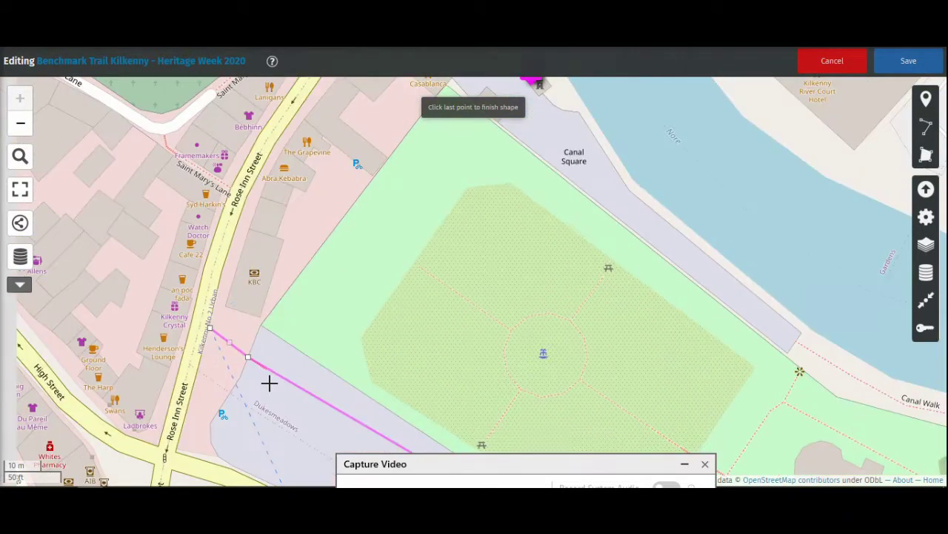
{"action": "left_click", "coordinate": [282, 169]}
{"action": "left_click_drag", "start_coordinate": [328, 129], "coordinate": [262, 345]}
{"action": "left_click", "coordinate": [262, 341]}
{"action": "left_click", "coordinate": [332, 290]}
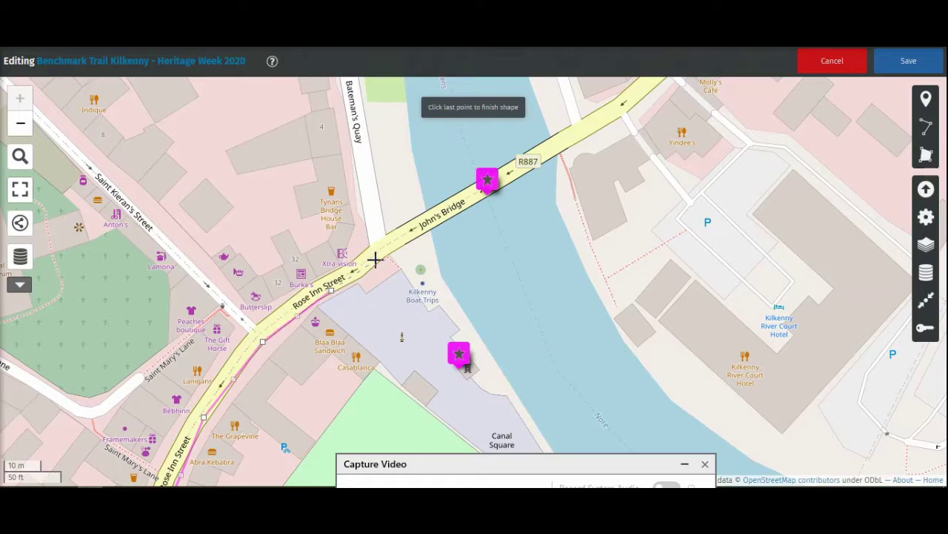
{"action": "left_click", "coordinate": [383, 258]}
{"action": "left_click", "coordinate": [454, 374]}
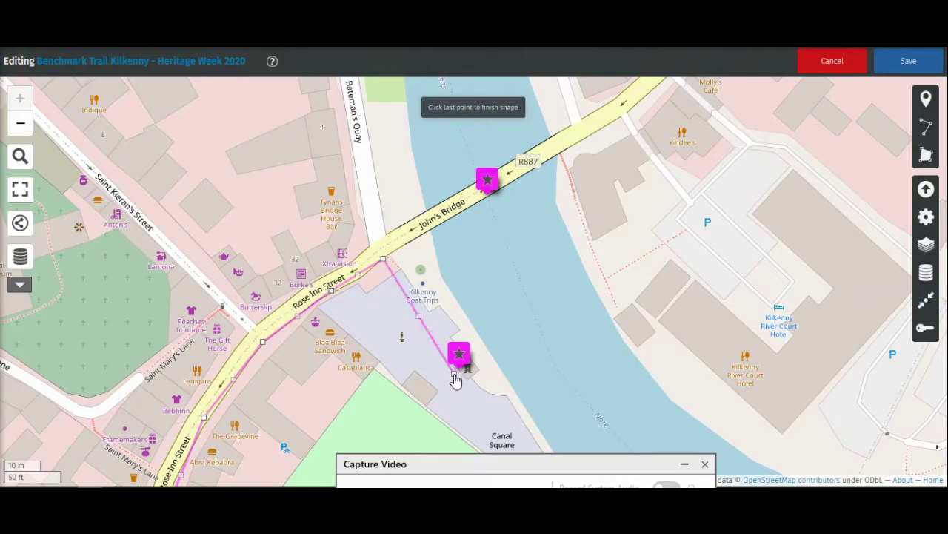
{"action": "left_click", "coordinate": [455, 376]}
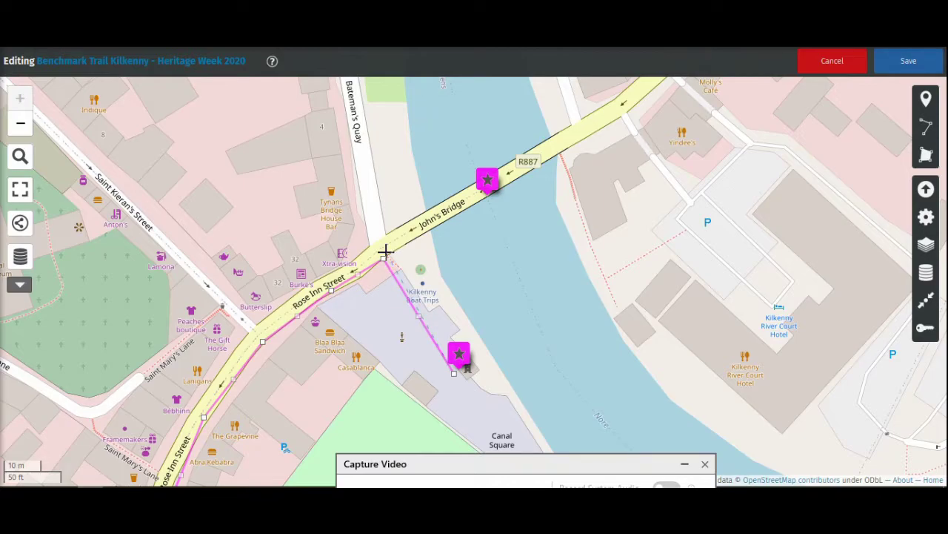
Extend the line from the bridge junction to the John's Bridge marker and name it 'Trail'.
{"action": "left_click", "coordinate": [384, 252]}
{"action": "left_click", "coordinate": [480, 199]}
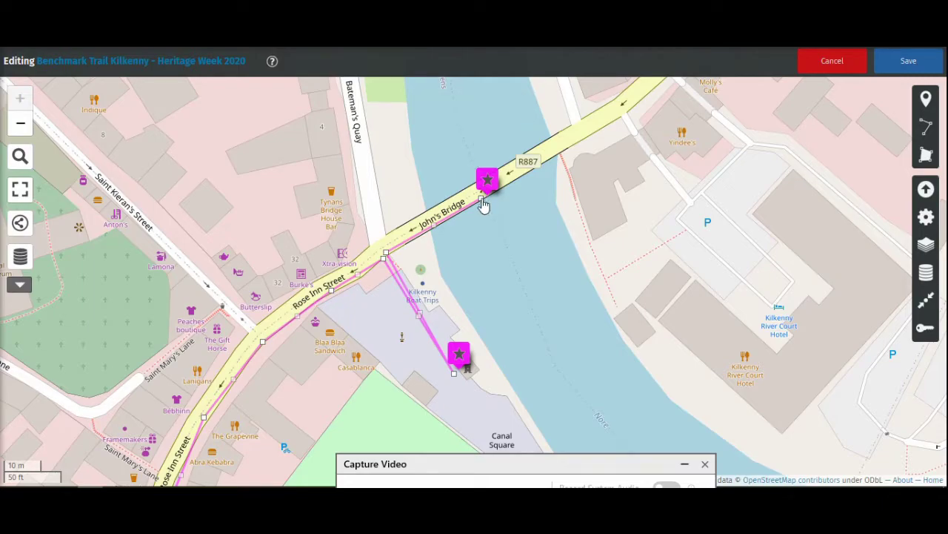
{"action": "left_click", "coordinate": [481, 200]}
{"action": "left_click", "coordinate": [725, 188]}
{"action": "type", "text": "Trail"}
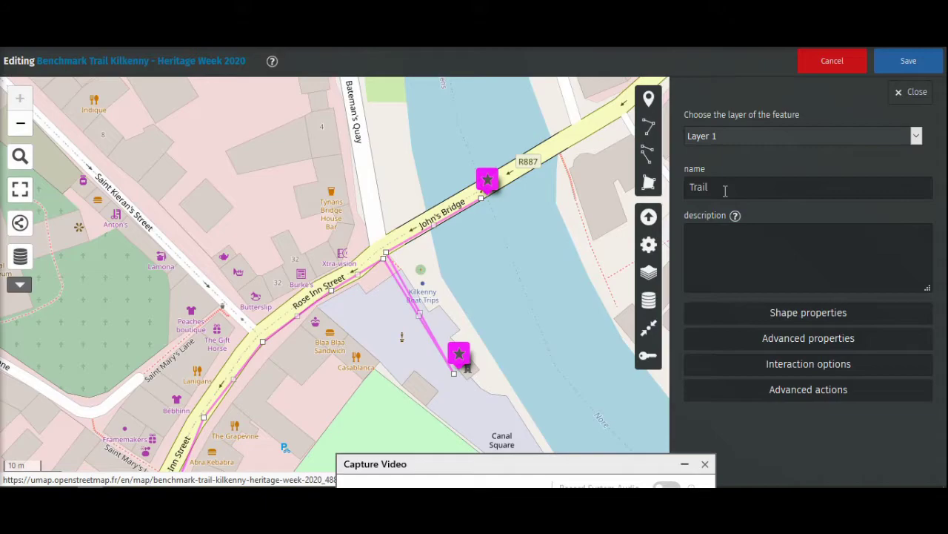
Describe Trail as a walk to discover all benchmarks, watching for cars and keeping social distance.
{"action": "left_click", "coordinate": [769, 260]}
{"action": "type", "text": "Walk alo"}
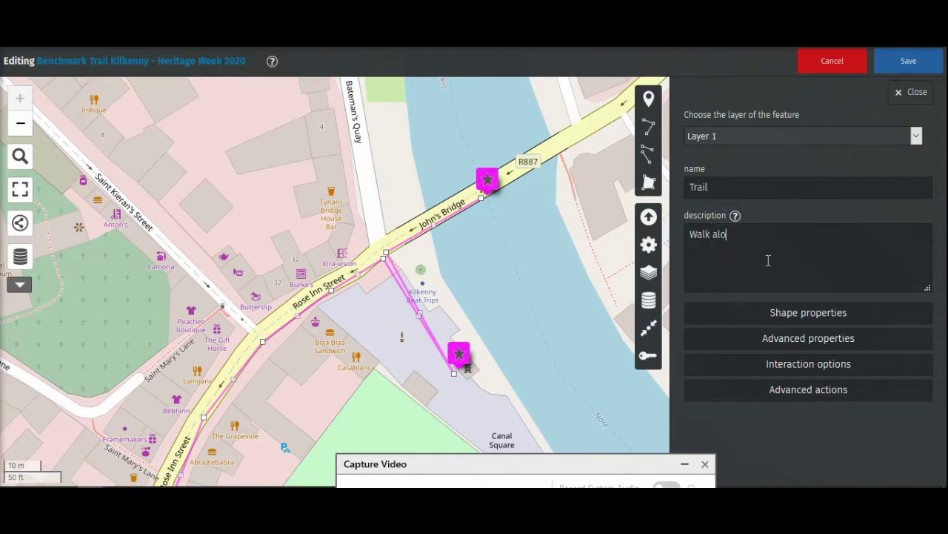
{"action": "type", "text": "ng the trail to discover all benchmarks "}
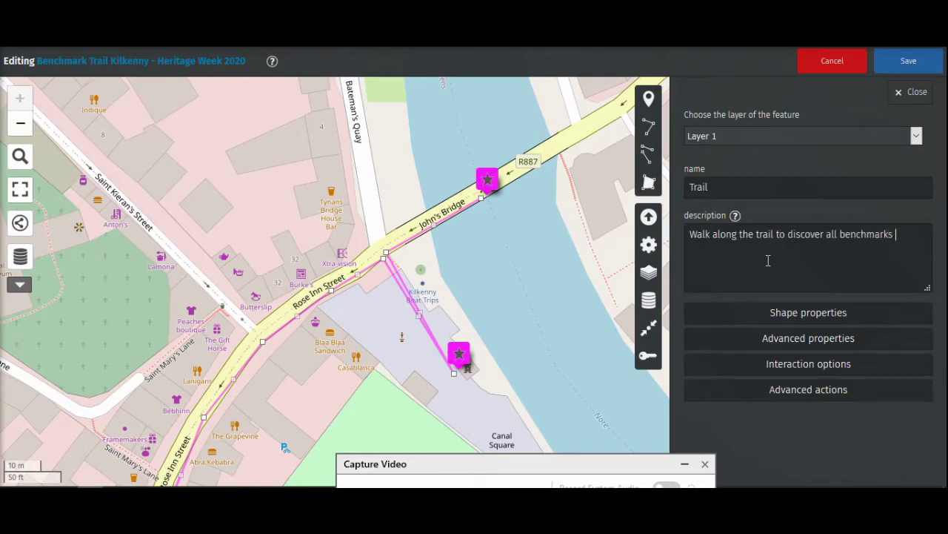
{"action": "type", "text": ". Watch out for cars and keep your social distance!"}
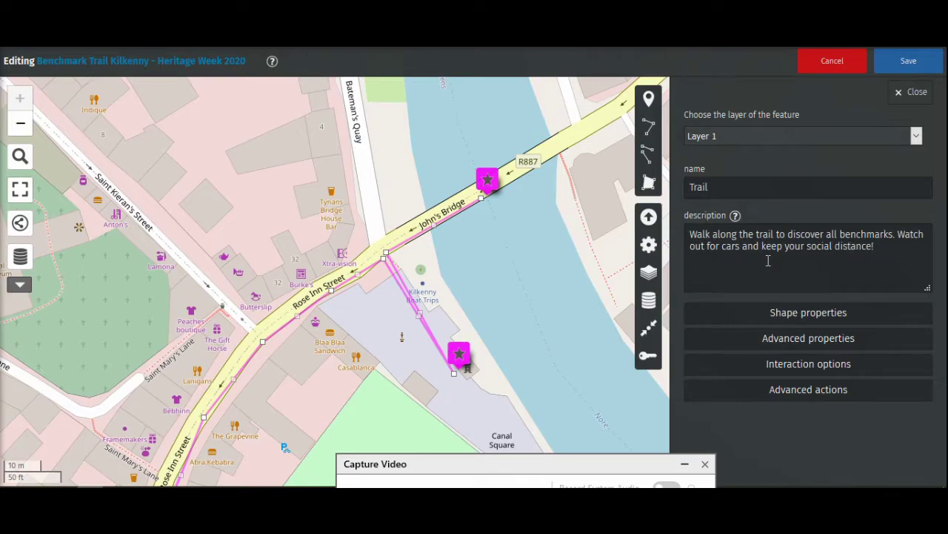
Save the map, leave editing, and preview the Trail line's popup.
{"action": "left_click", "coordinate": [907, 63]}
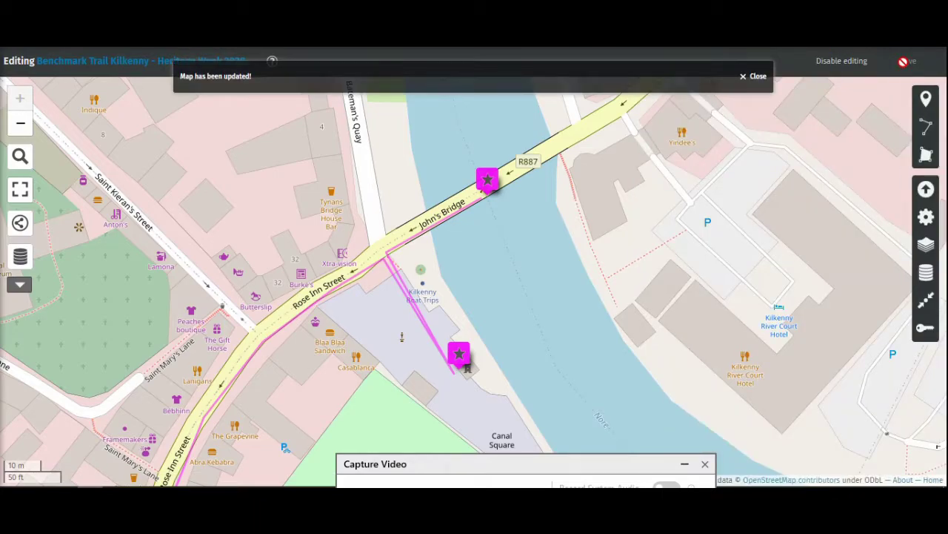
{"action": "left_click", "coordinate": [833, 66]}
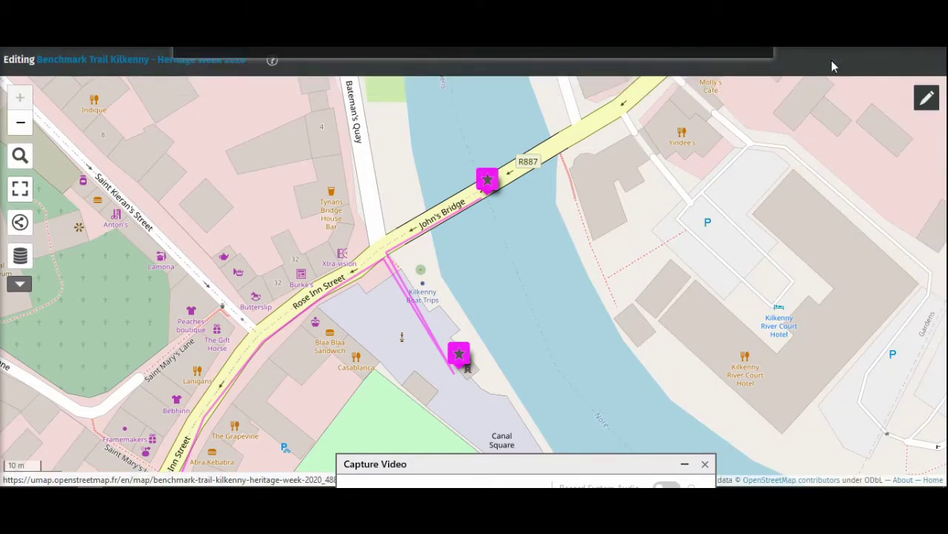
{"action": "left_click", "coordinate": [456, 221]}
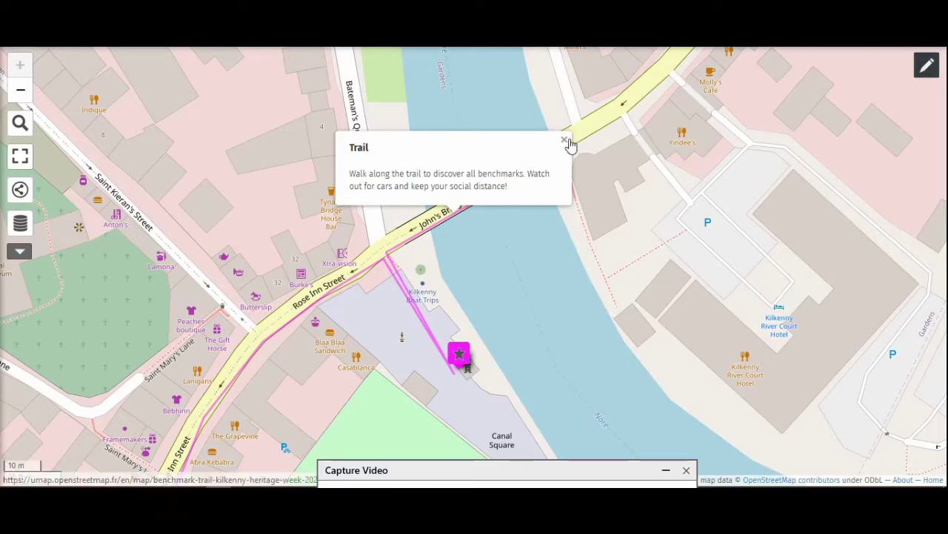
{"action": "left_click", "coordinate": [565, 140]}
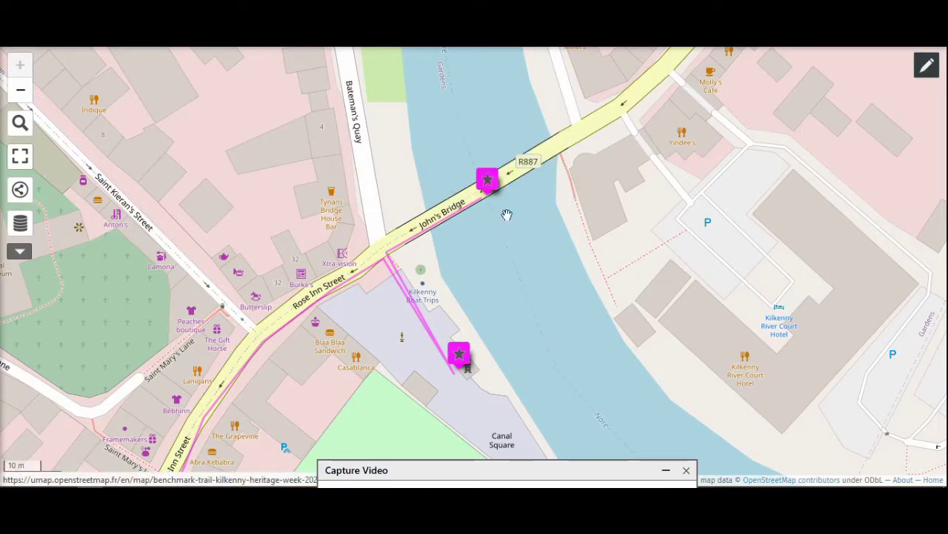
{"action": "left_click", "coordinate": [450, 221]}
{"action": "left_click", "coordinate": [507, 289]}
Re-enable editing and open the Trail line's properties.
{"action": "left_click", "coordinate": [927, 65]}
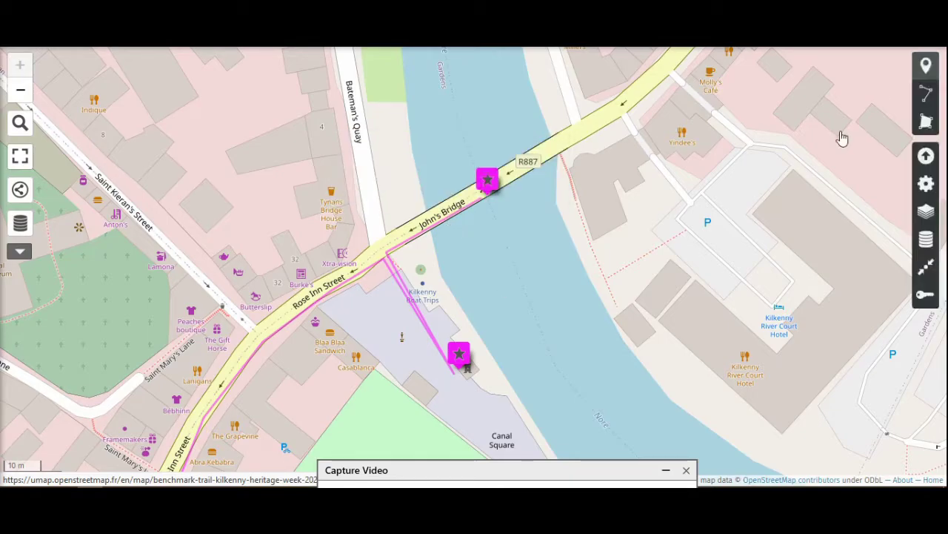
{"action": "left_click", "coordinate": [447, 219]}
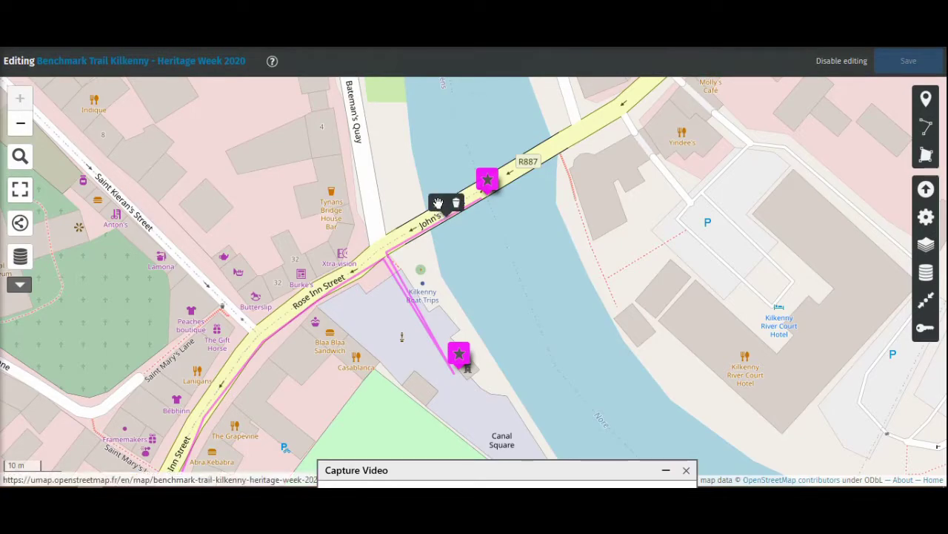
{"action": "left_click", "coordinate": [438, 204]}
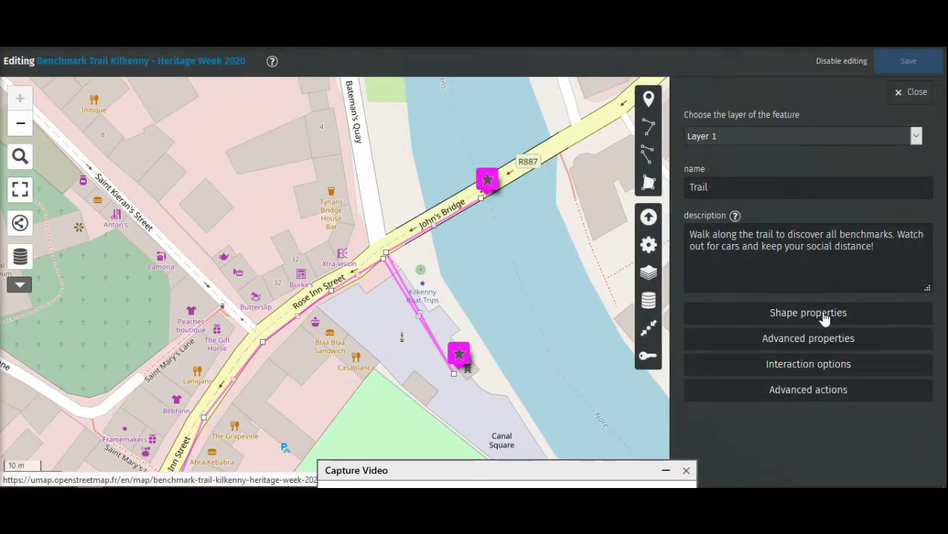
Expand Shape properties and set the Trail line colour to DarkSlateGray.
{"action": "left_click", "coordinate": [824, 314]}
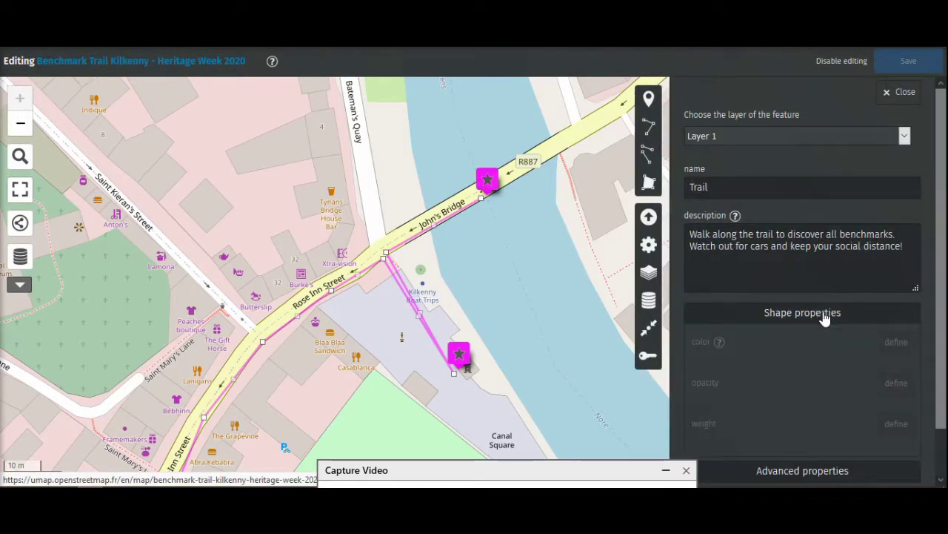
{"action": "left_click", "coordinate": [901, 345]}
{"action": "scroll", "coordinate": [899, 342], "scroll_direction": "down", "scroll_amount": 3}
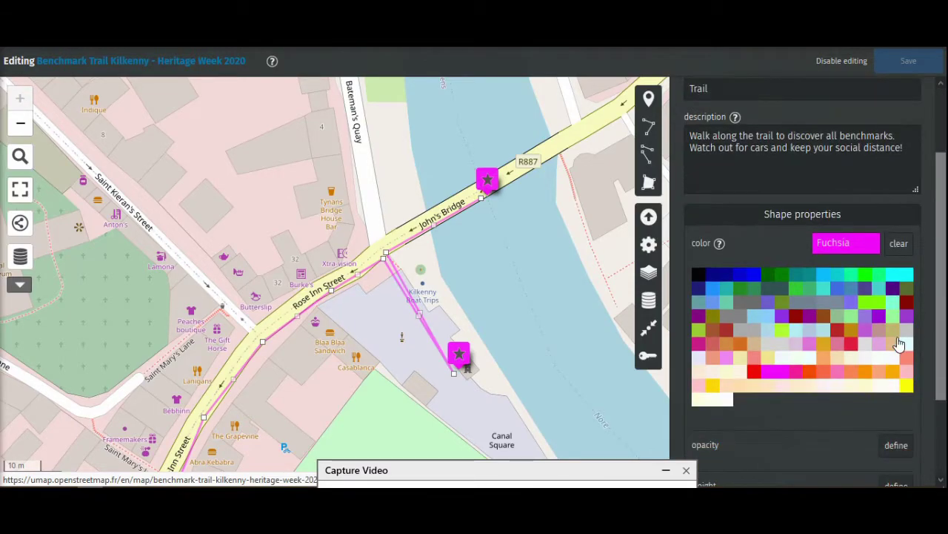
{"action": "left_click", "coordinate": [738, 285]}
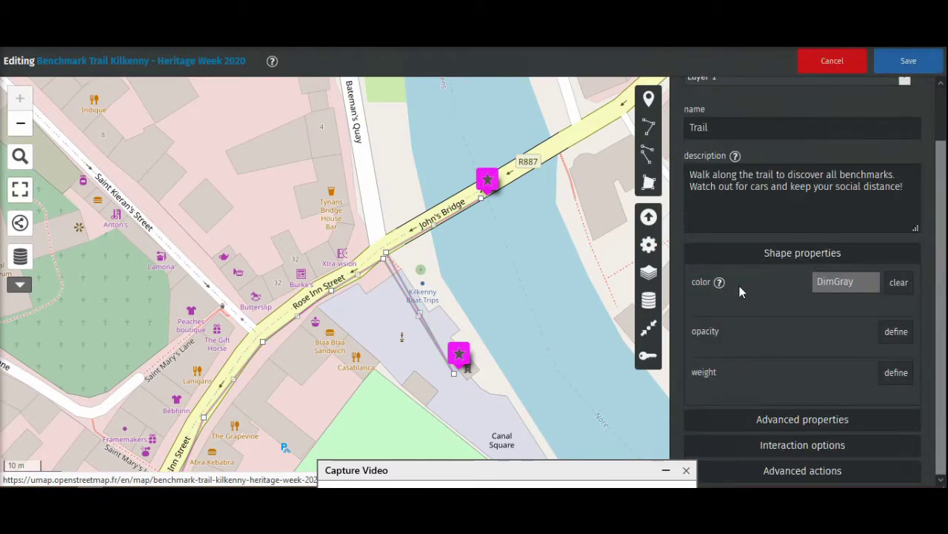
{"action": "left_click", "coordinate": [899, 285]}
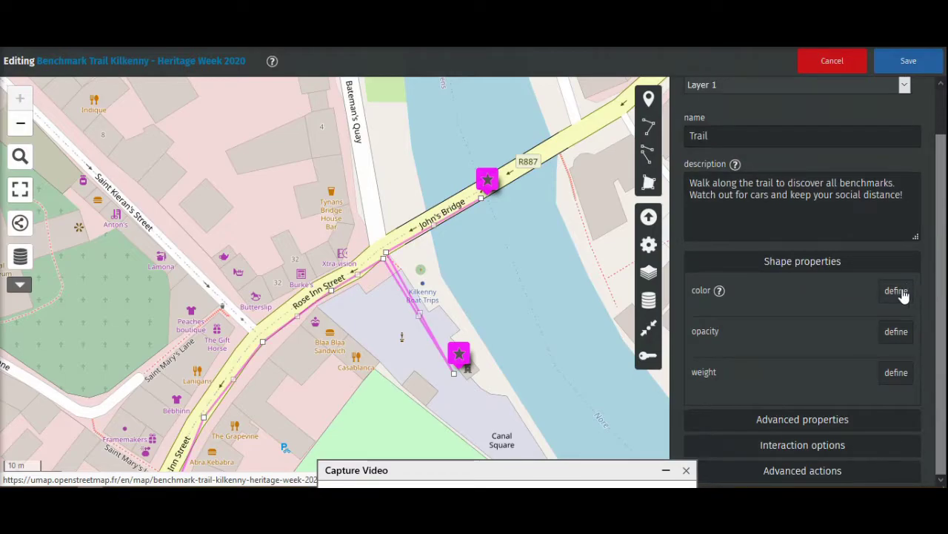
{"action": "left_click", "coordinate": [901, 292]}
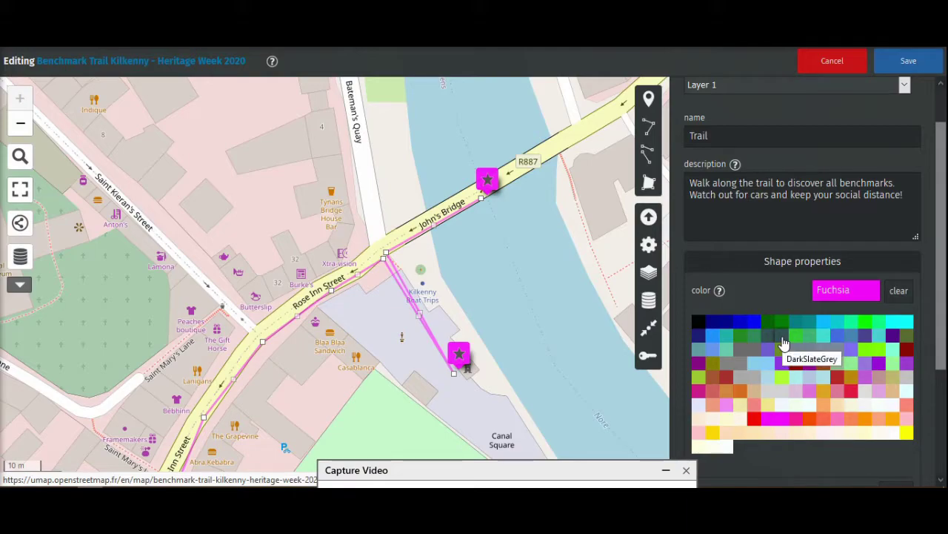
{"action": "left_click", "coordinate": [782, 341]}
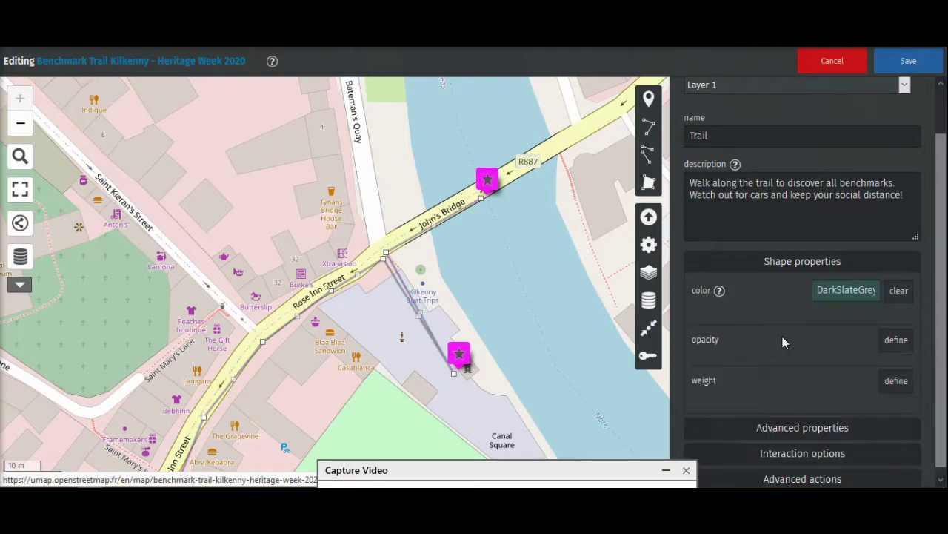
{"action": "left_click", "coordinate": [896, 294]}
{"action": "left_click", "coordinate": [880, 299]}
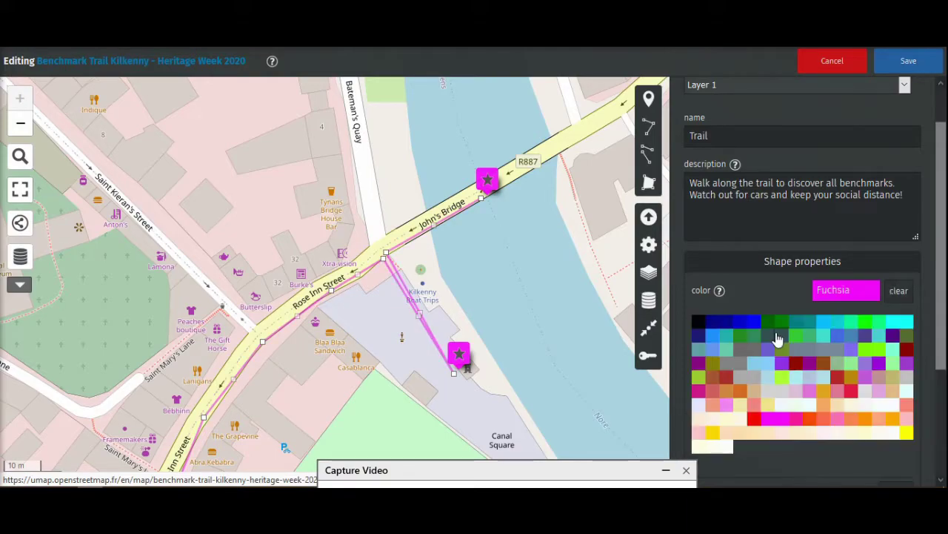
{"action": "left_click", "coordinate": [775, 340]}
Give the trail a custom semi-transparent opacity and thinner weight, then save the map.
{"action": "left_click", "coordinate": [895, 341]}
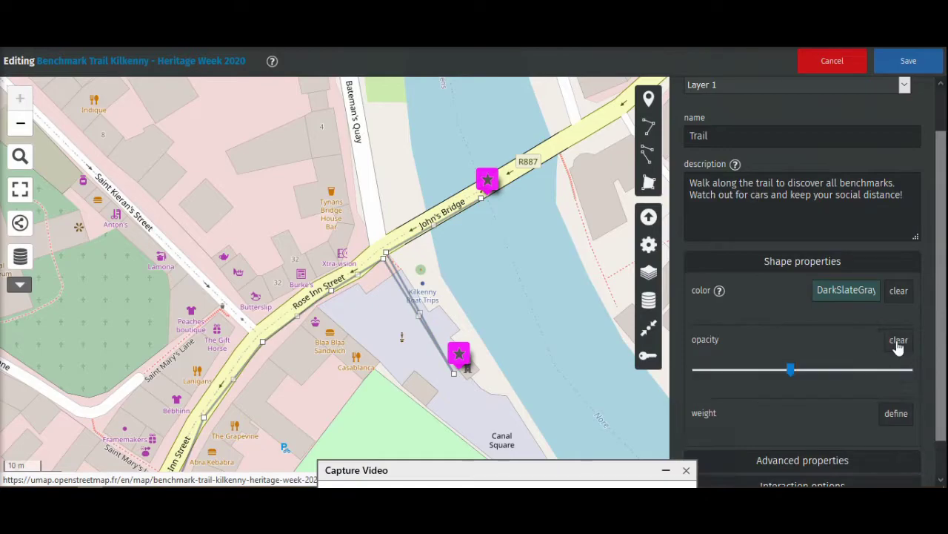
{"action": "left_click", "coordinate": [882, 409]}
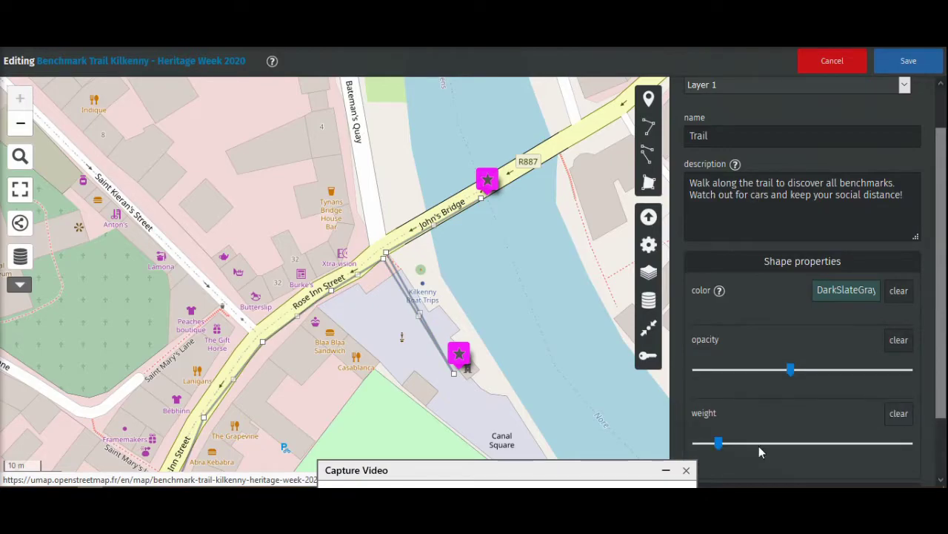
{"action": "left_click", "coordinate": [763, 443]}
{"action": "left_click_drag", "start_coordinate": [815, 445], "coordinate": [889, 445]}
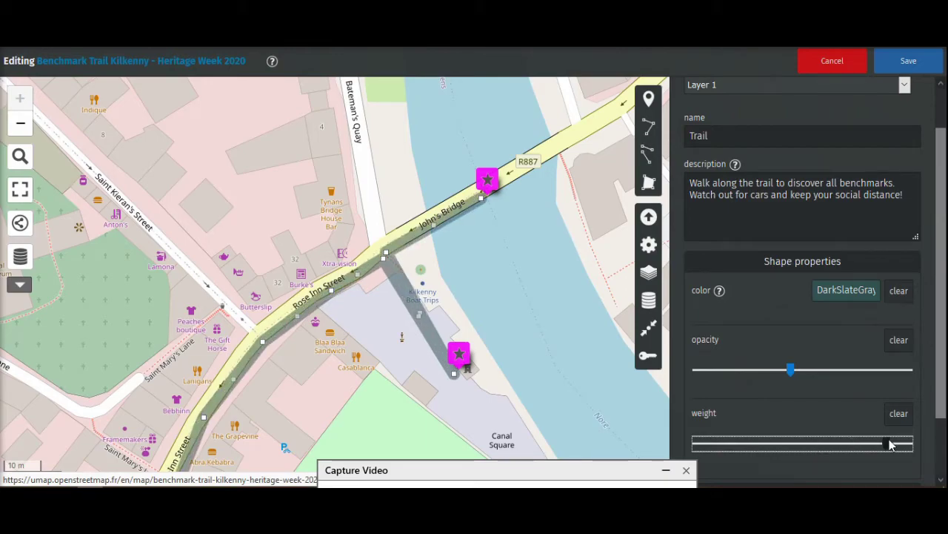
{"action": "left_click_drag", "start_coordinate": [790, 369], "coordinate": [886, 370]}
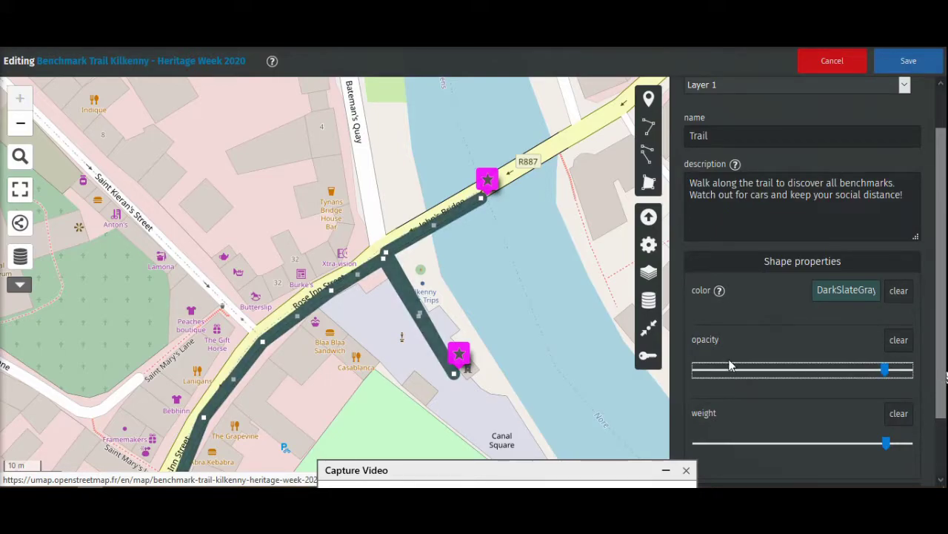
{"action": "left_click_drag", "start_coordinate": [730, 366], "coordinate": [683, 377]}
{"action": "left_click", "coordinate": [773, 371]}
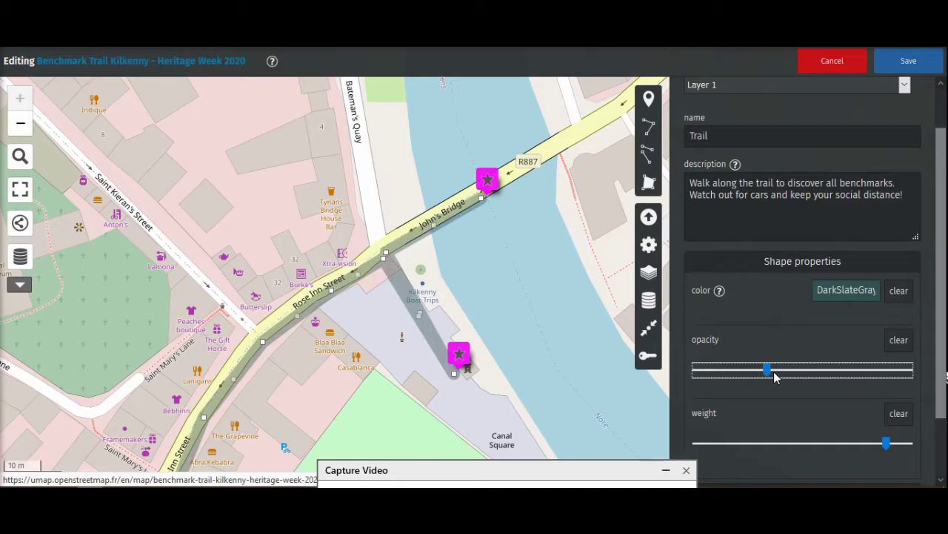
{"action": "left_click_drag", "start_coordinate": [774, 371], "coordinate": [793, 377]}
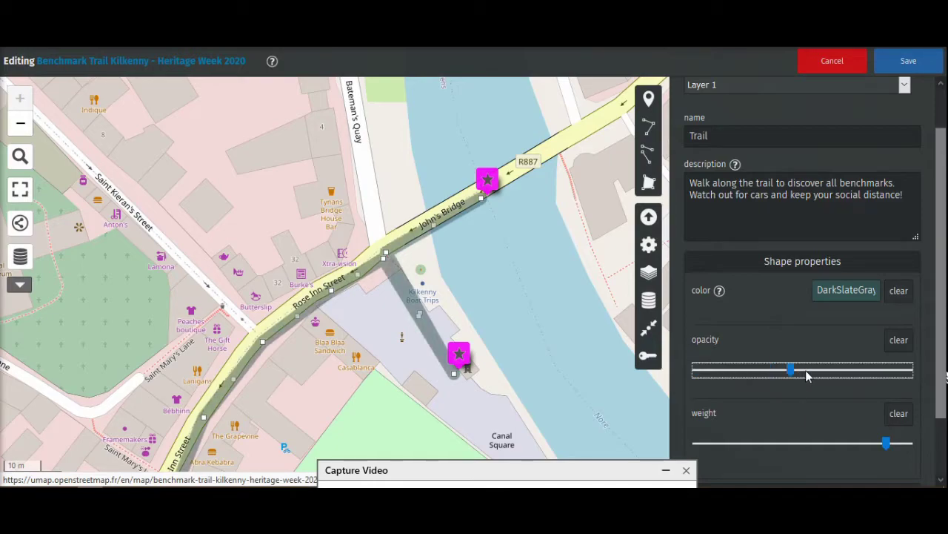
{"action": "left_click", "coordinate": [806, 371]}
{"action": "left_click_drag", "start_coordinate": [887, 445], "coordinate": [741, 444]}
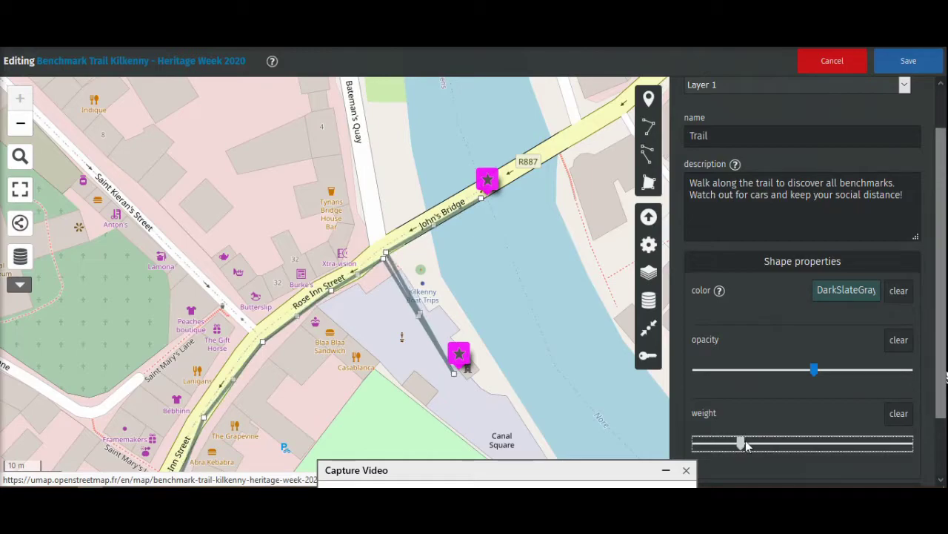
{"action": "left_click", "coordinate": [910, 62]}
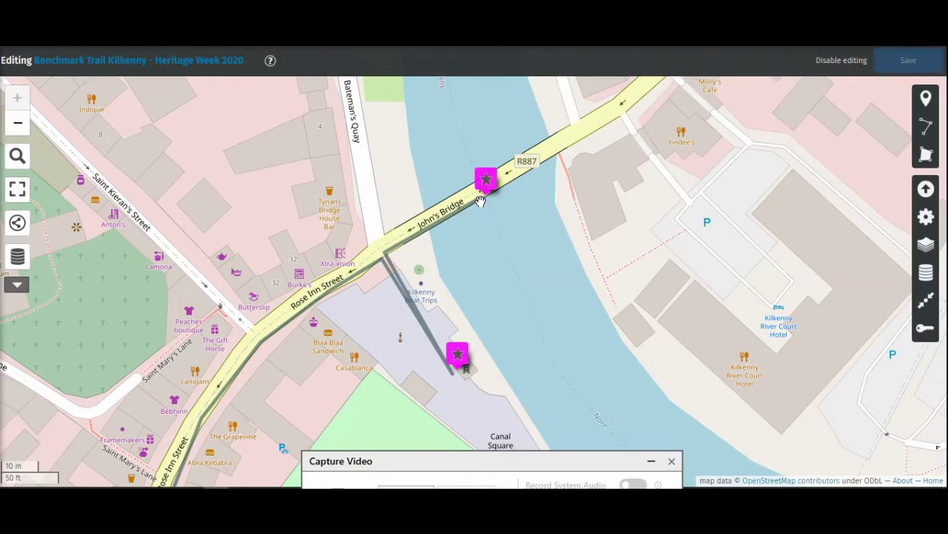
Continue the Trail line from its John's Bridge end onto John Street.
{"action": "left_click", "coordinate": [476, 210]}
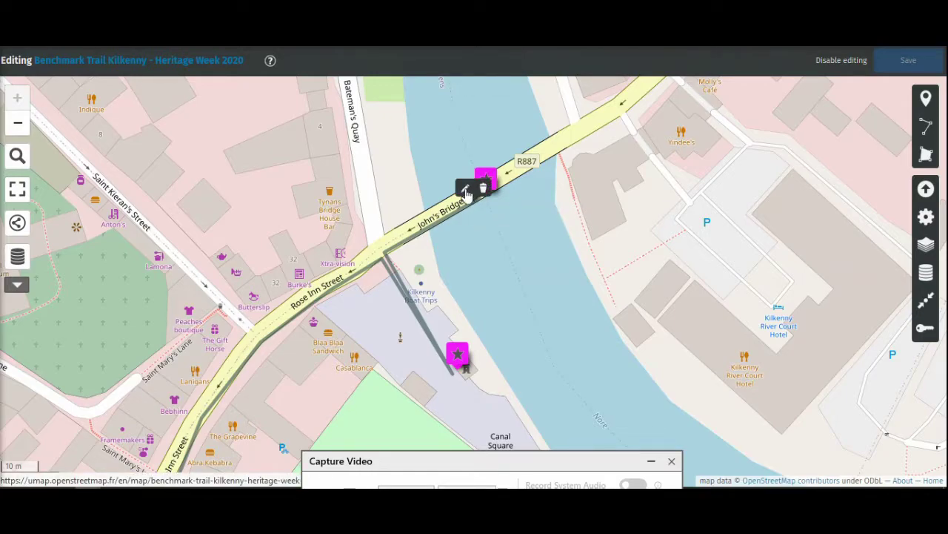
{"action": "left_click", "coordinate": [466, 190]}
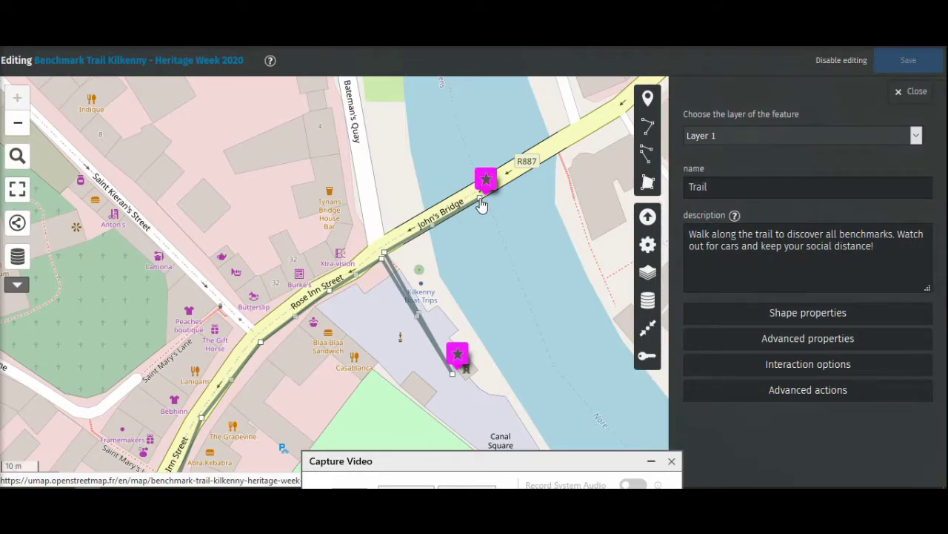
{"action": "left_click", "coordinate": [481, 199]}
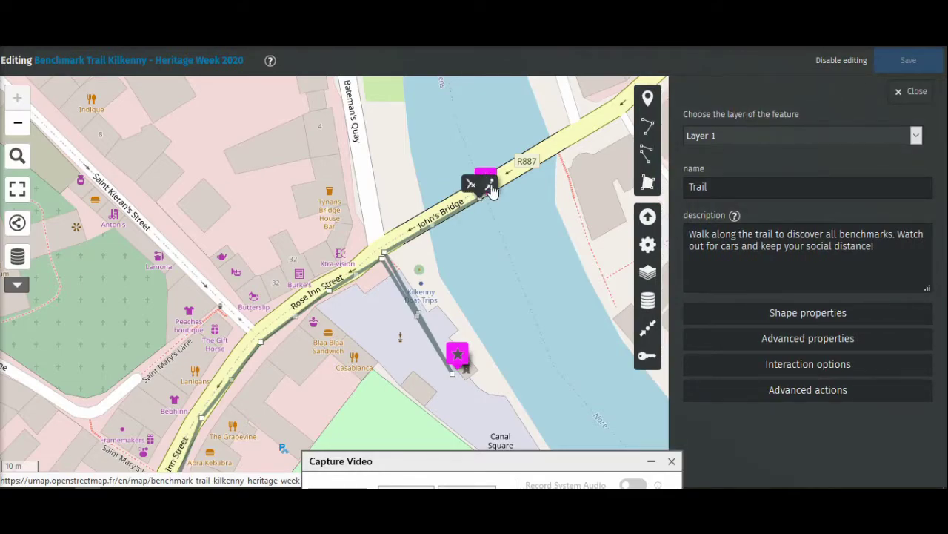
{"action": "left_click", "coordinate": [492, 191]}
{"action": "left_click", "coordinate": [568, 146]}
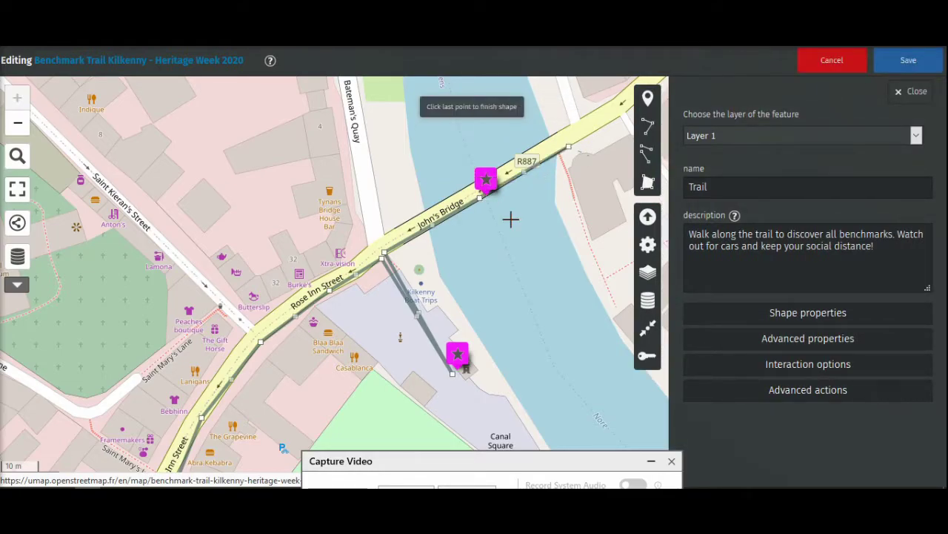
{"action": "left_click_drag", "start_coordinate": [511, 219], "coordinate": [307, 343]}
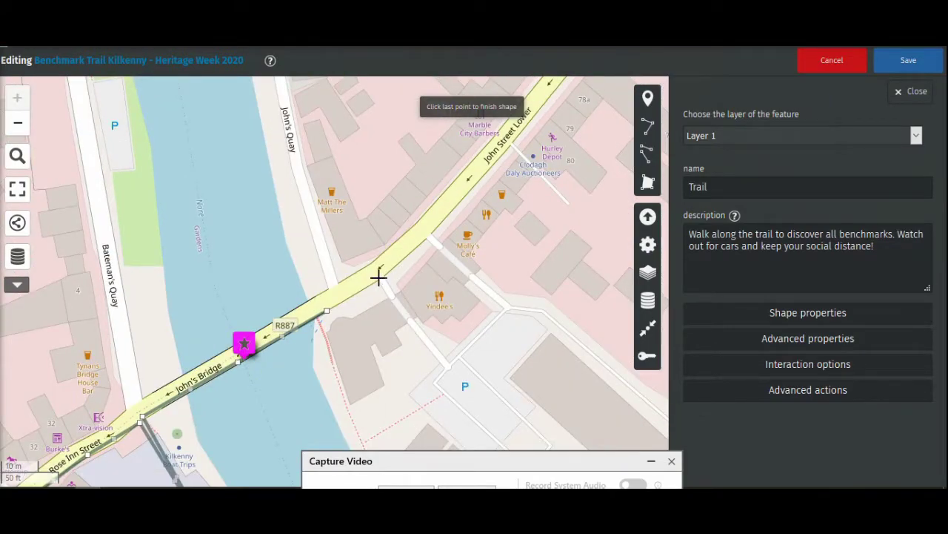
{"action": "left_click", "coordinate": [378, 276]}
{"action": "left_click", "coordinate": [429, 231]}
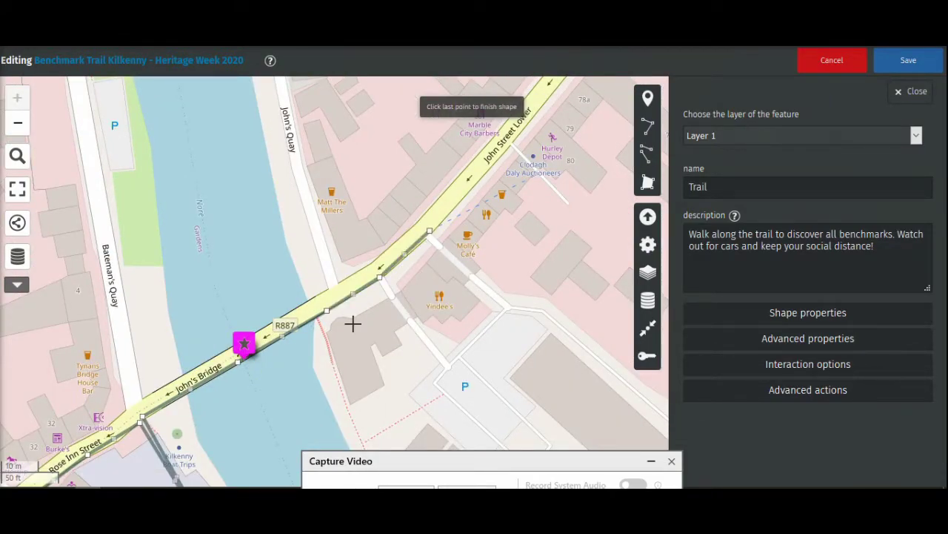
Extend the trail up John Street Lower to Coffee Lane, adjusting the corner point onto the road.
{"action": "left_click_drag", "start_coordinate": [352, 321], "coordinate": [294, 364]}
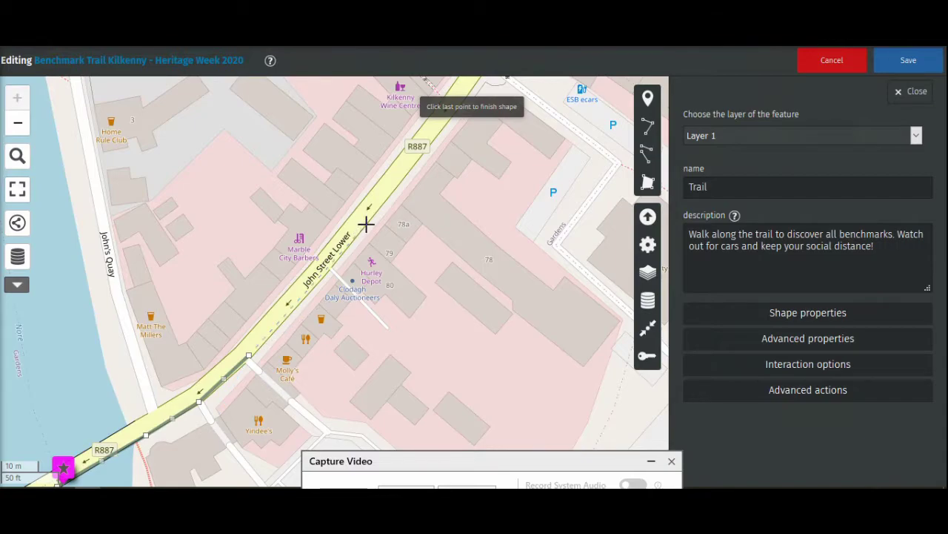
{"action": "left_click", "coordinate": [366, 224]}
{"action": "left_click_drag", "start_coordinate": [330, 336], "coordinate": [260, 383]}
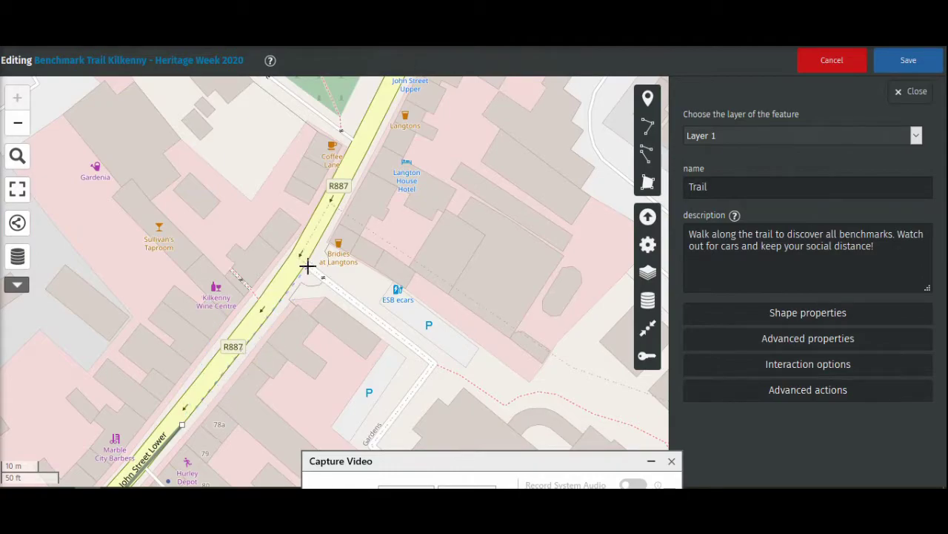
{"action": "left_click", "coordinate": [316, 244]}
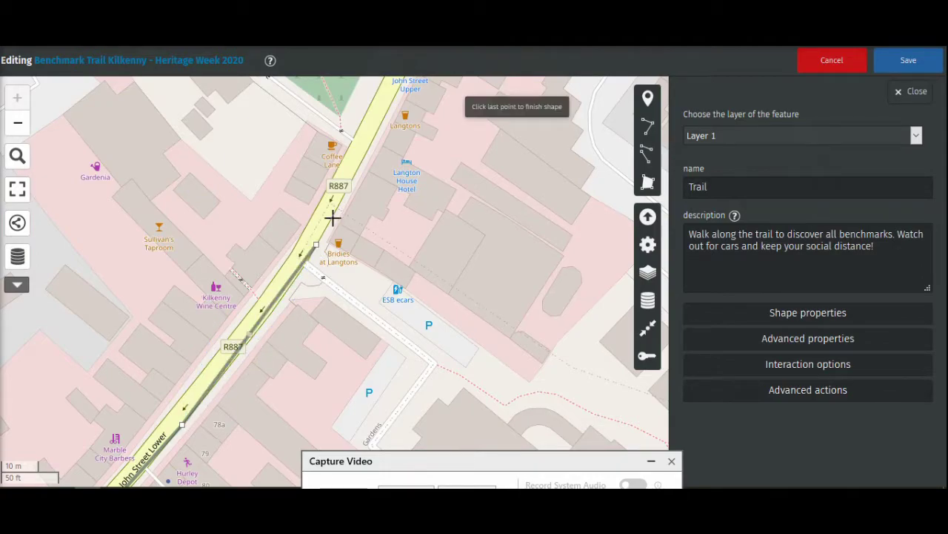
{"action": "left_click", "coordinate": [319, 144]}
{"action": "left_click_drag", "start_coordinate": [354, 153], "coordinate": [398, 203]}
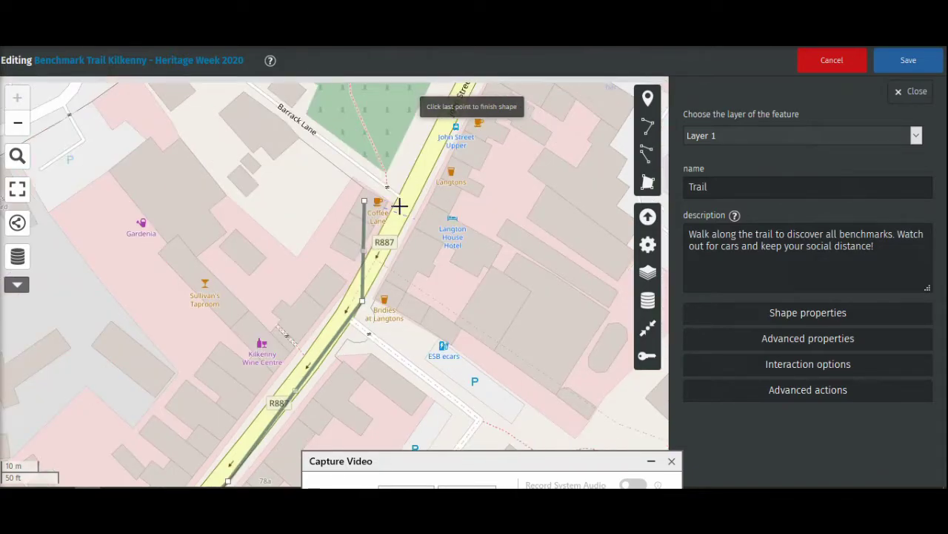
{"action": "left_click", "coordinate": [420, 198]}
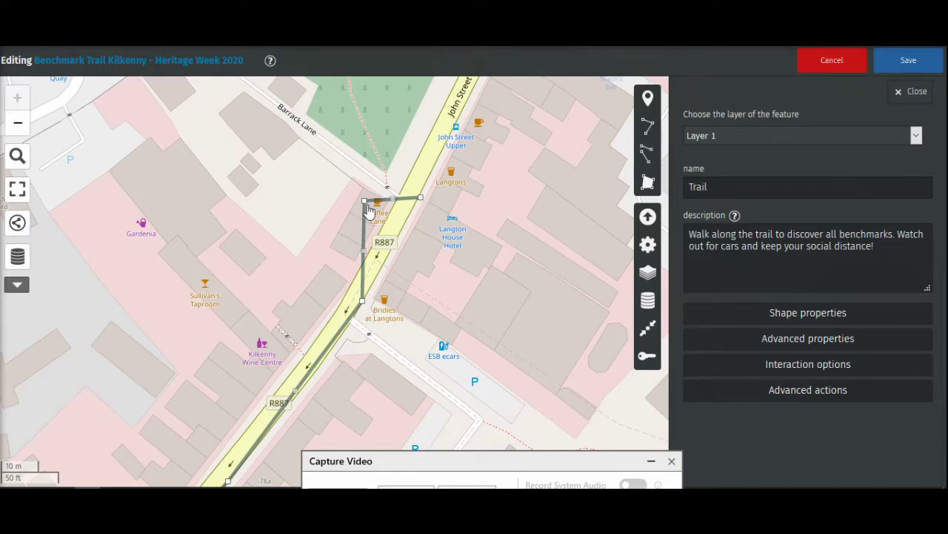
{"action": "left_click_drag", "start_coordinate": [367, 207], "coordinate": [400, 239]}
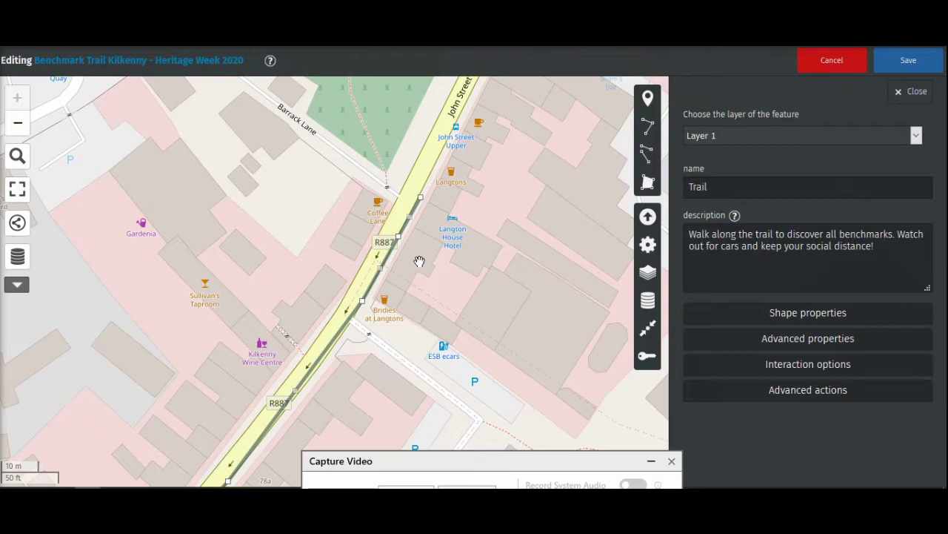
Place a marker by Bridies at Langtons named 'Kilkenny College (County Council)' and save.
{"action": "left_click", "coordinate": [649, 98]}
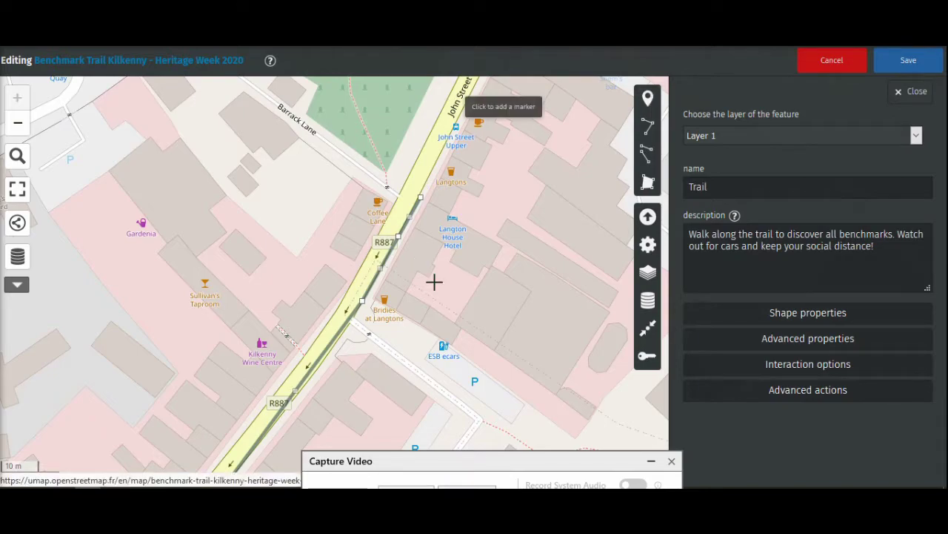
{"action": "left_click", "coordinate": [371, 314]}
{"action": "left_click", "coordinate": [710, 191]}
{"action": "type", "text": "Kilkenny College ("}
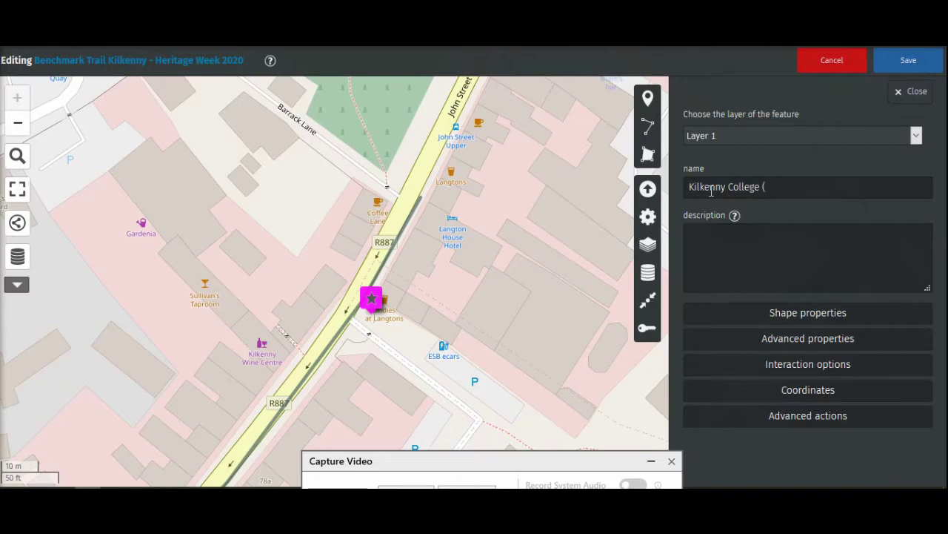
{"action": "type", "text": "County Council)"}
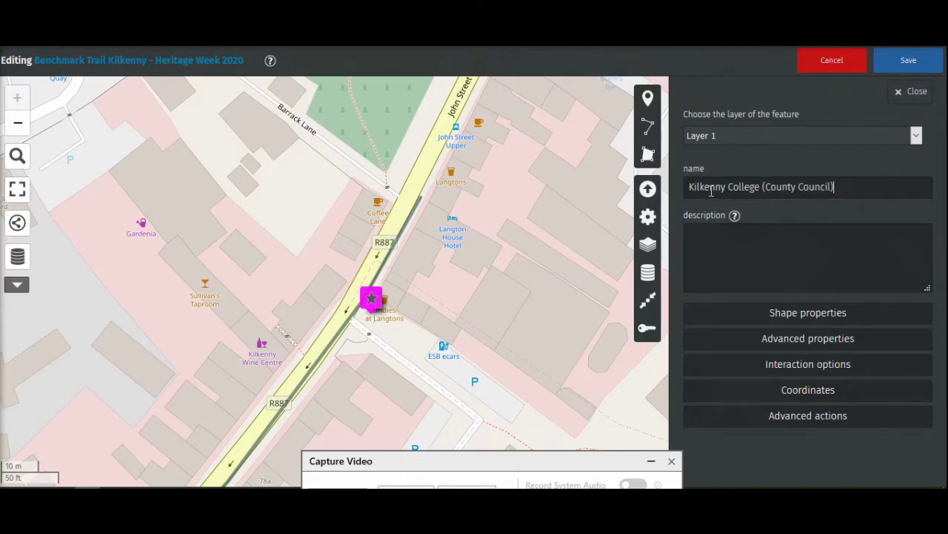
{"action": "left_click", "coordinate": [896, 69]}
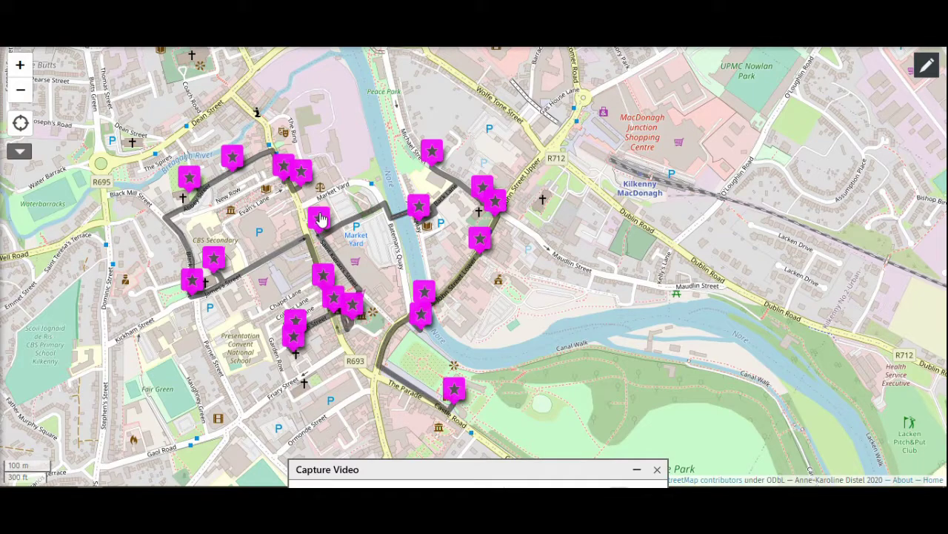
Open and close the Entrance to Market Yard marker's popup.
{"action": "left_click", "coordinate": [321, 218]}
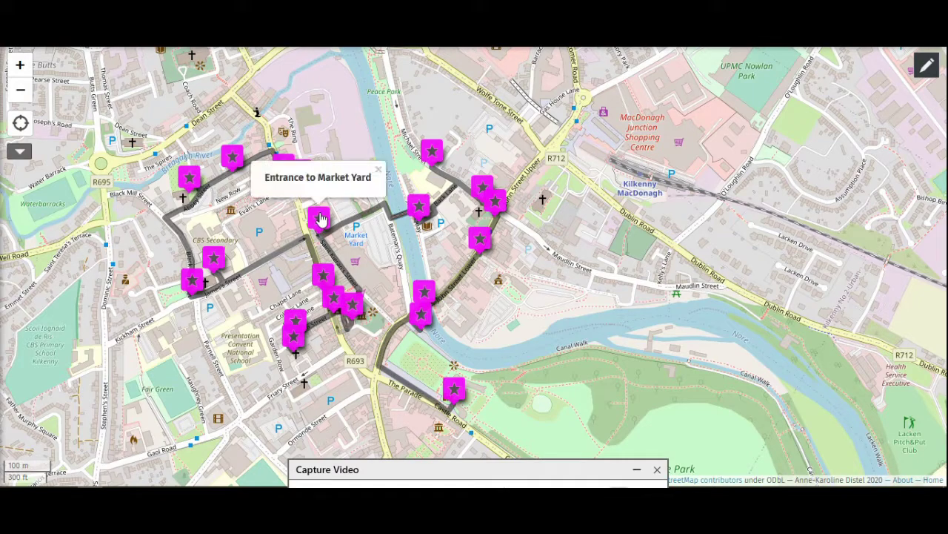
{"action": "left_click", "coordinate": [378, 169]}
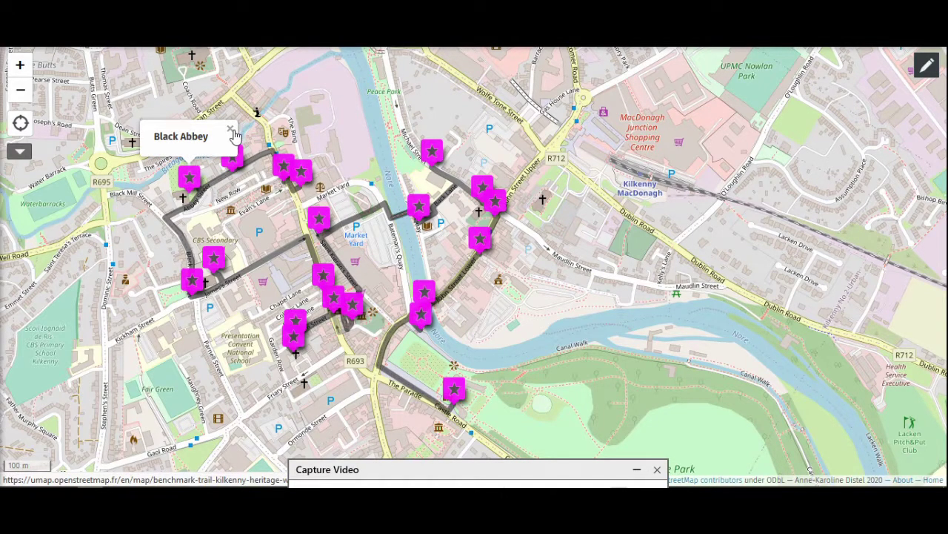
Zoom in on Kilkenny Castle and save that centre and zoom as the default view.
{"action": "left_click", "coordinate": [231, 131]}
{"action": "mouse_move", "coordinate": [502, 423]}
{"action": "left_mouse_down"}
{"action": "mouse_move", "coordinate": [513, 407]}
{"action": "mouse_move", "coordinate": [511, 365]}
{"action": "left_mouse_up"}
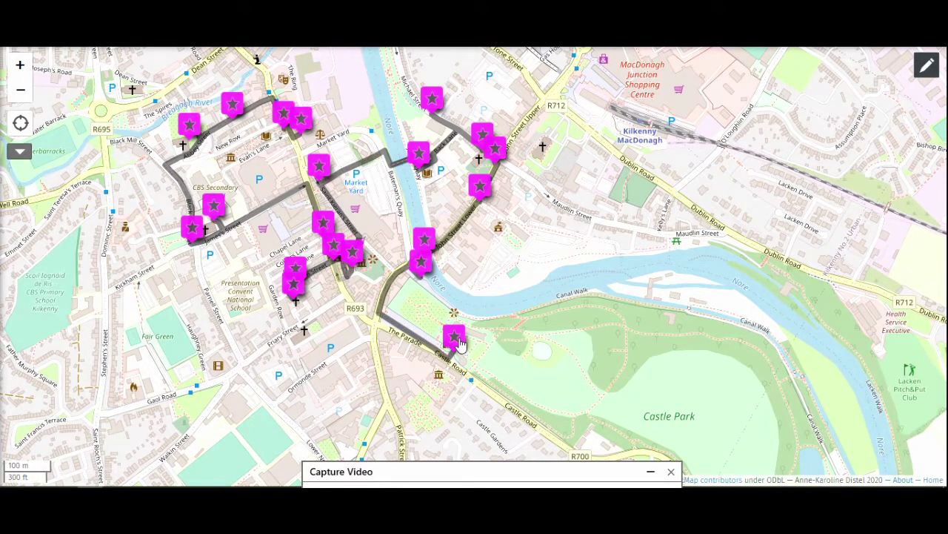
{"action": "scroll", "coordinate": [459, 341], "scroll_direction": "up", "scroll_amount": 2}
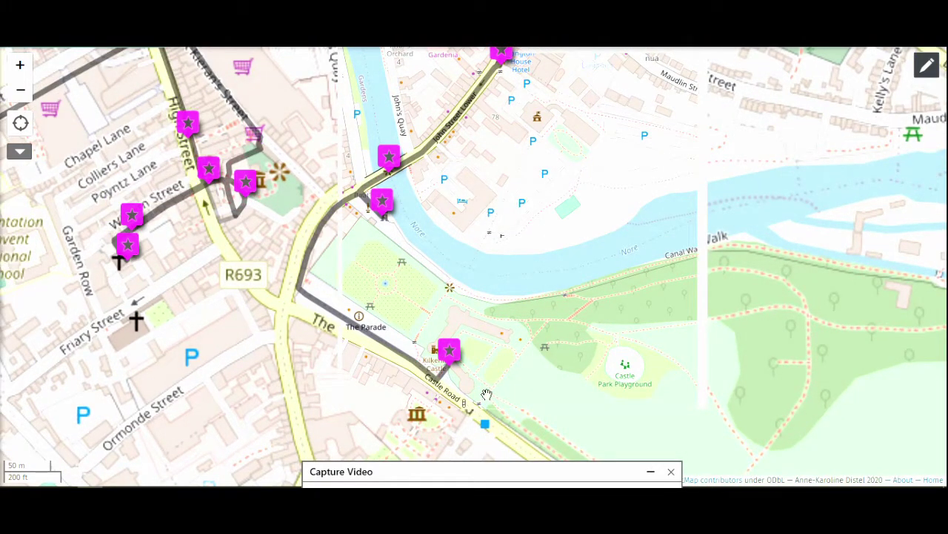
{"action": "scroll", "coordinate": [455, 383], "scroll_direction": "up", "scroll_amount": 1}
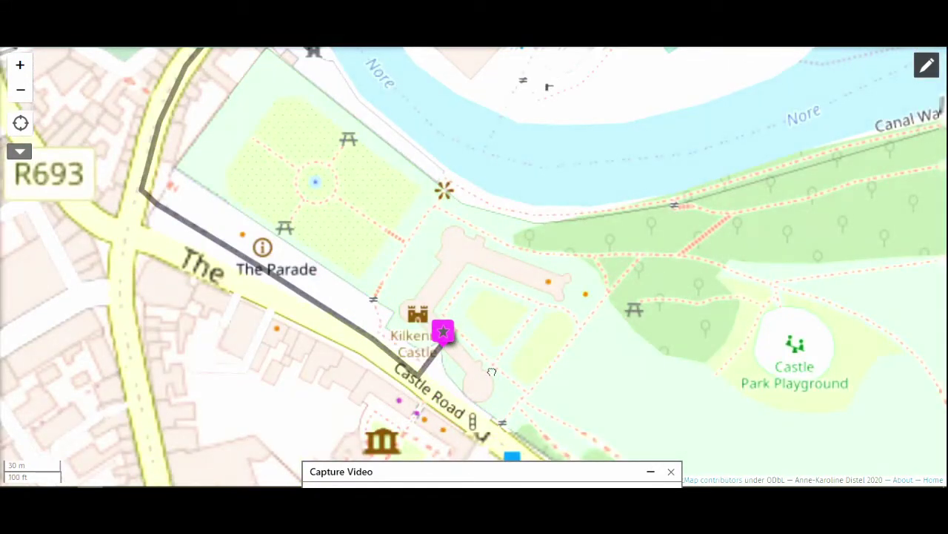
{"action": "left_click_drag", "start_coordinate": [524, 334], "coordinate": [532, 270]}
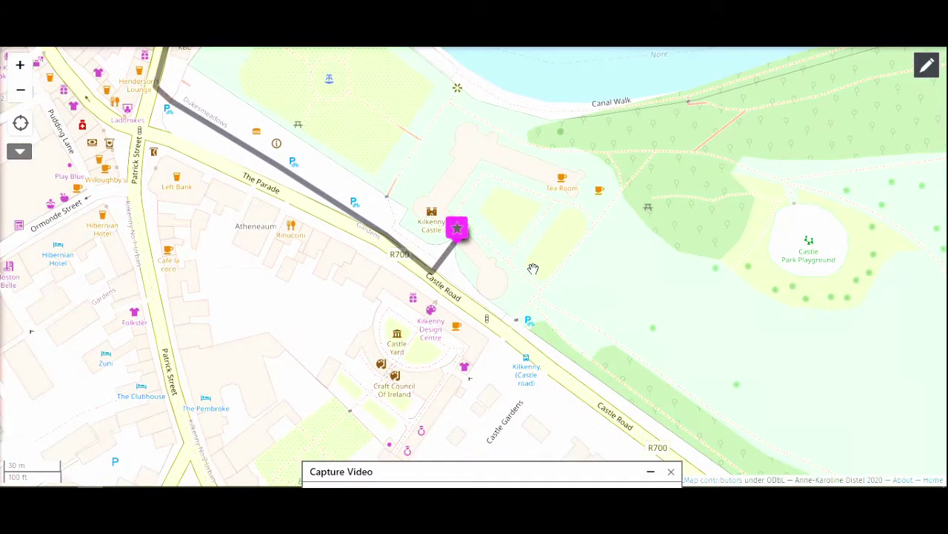
{"action": "left_click", "coordinate": [927, 77]}
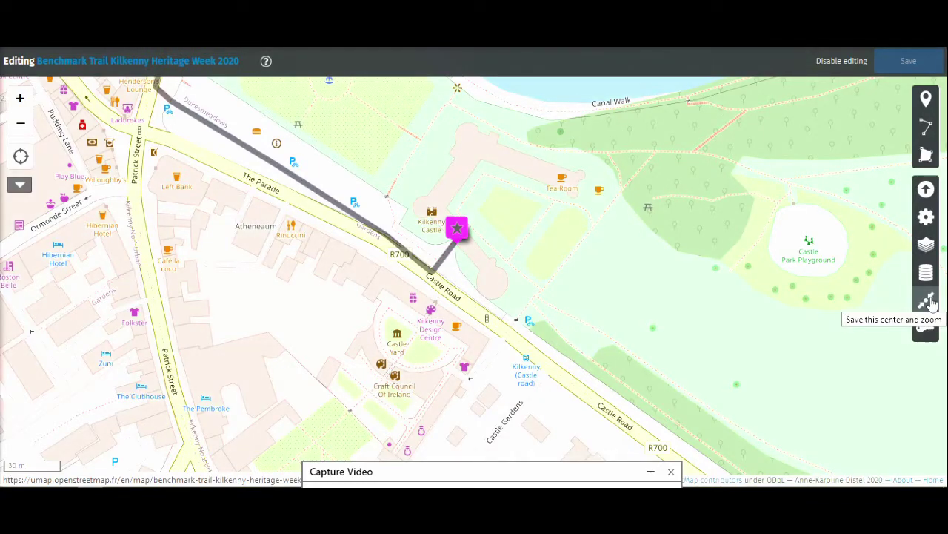
{"action": "left_click", "coordinate": [928, 301]}
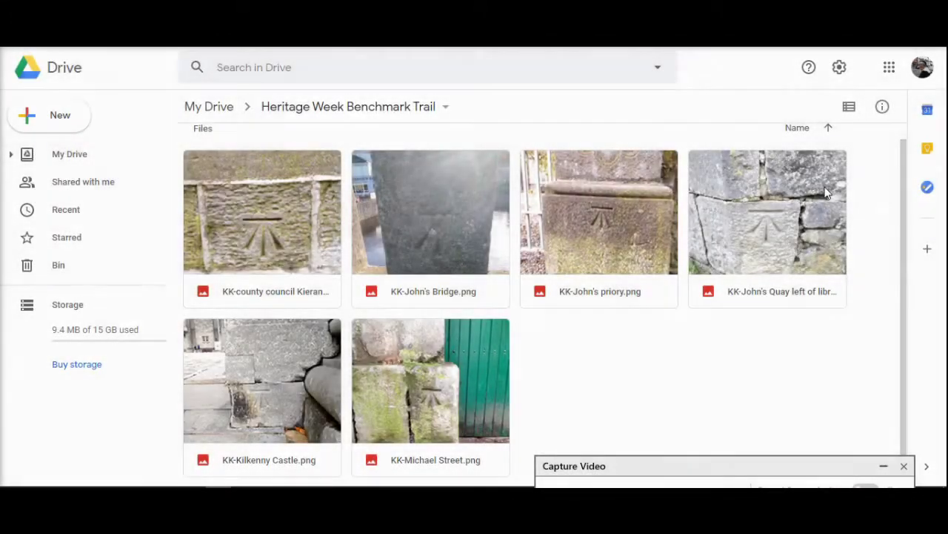
Share the county council benchmark photo with anyone with the link and copy its URL.
{"action": "left_click", "coordinate": [284, 211]}
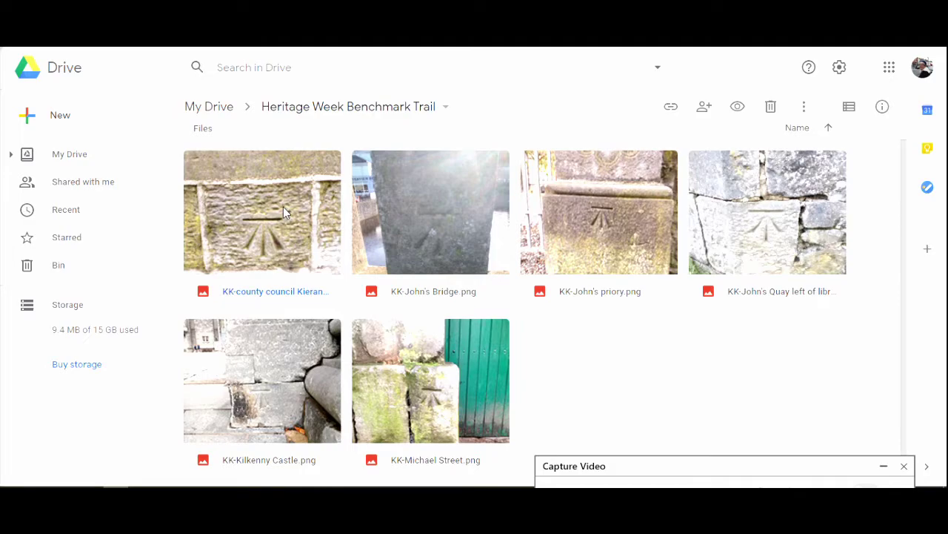
{"action": "right_click", "coordinate": [284, 212]}
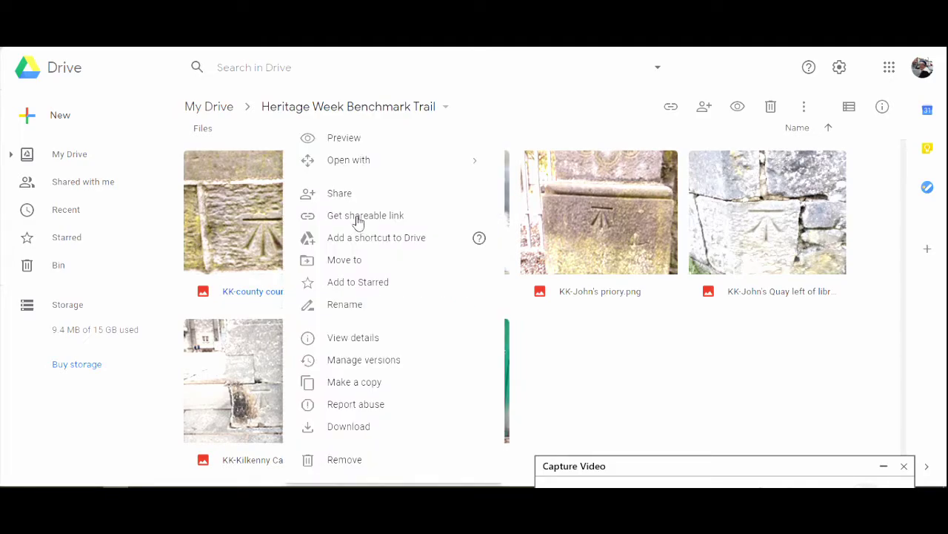
{"action": "left_click", "coordinate": [358, 216]}
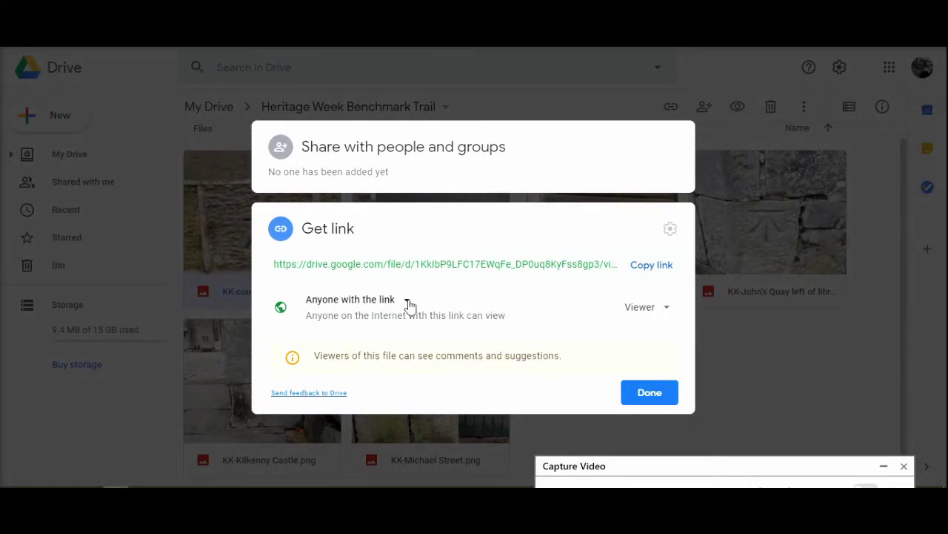
{"action": "left_click", "coordinate": [407, 302]}
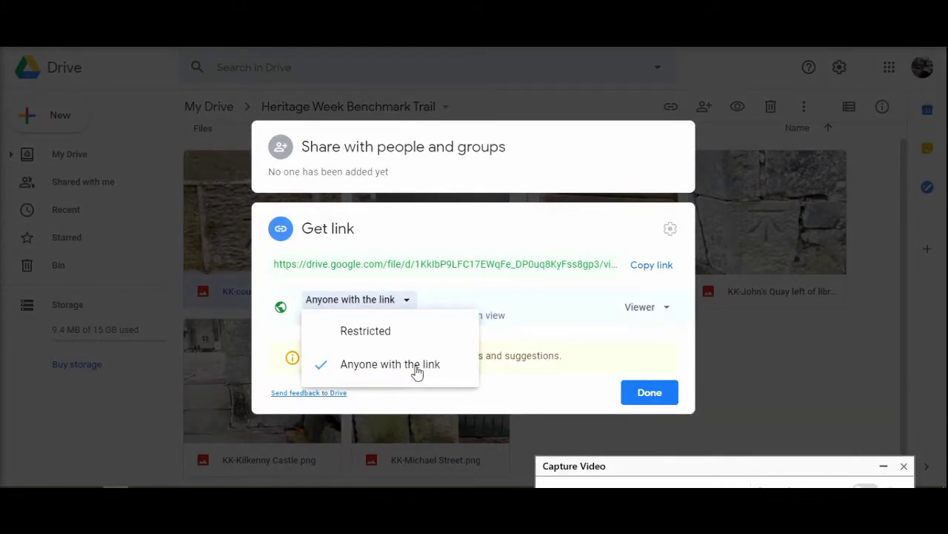
{"action": "left_click", "coordinate": [417, 367]}
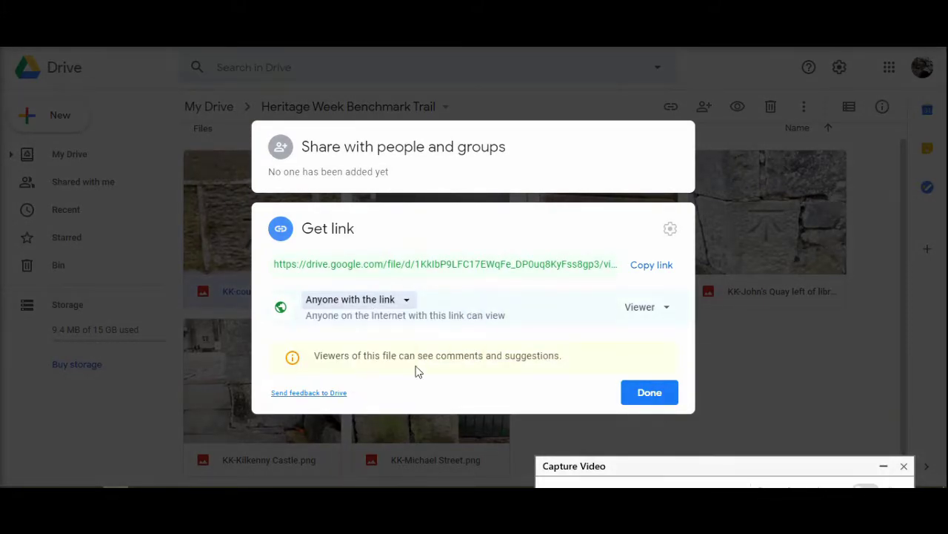
{"action": "left_click", "coordinate": [471, 264]}
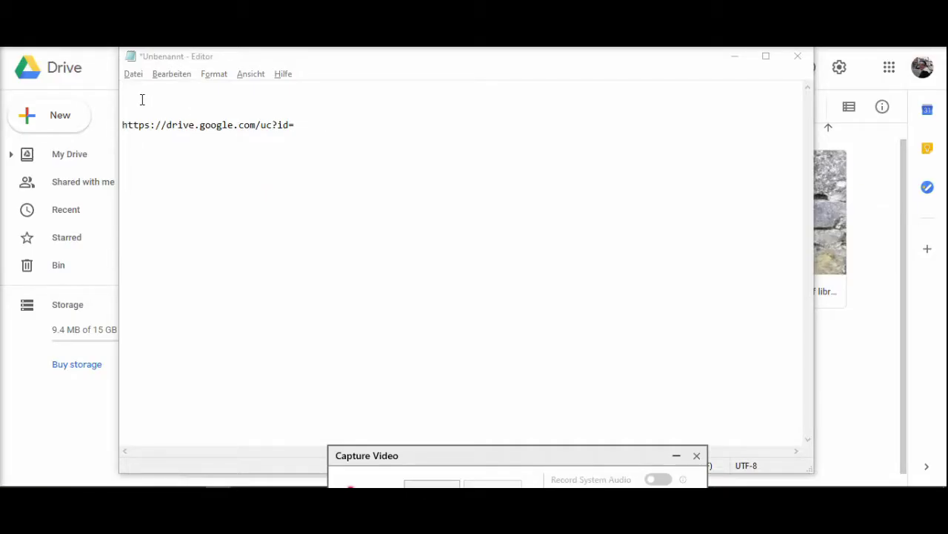
Paste the share link on line 1 and copy its file ID after 'id=' on line 2.
{"action": "left_click", "coordinate": [138, 95]}
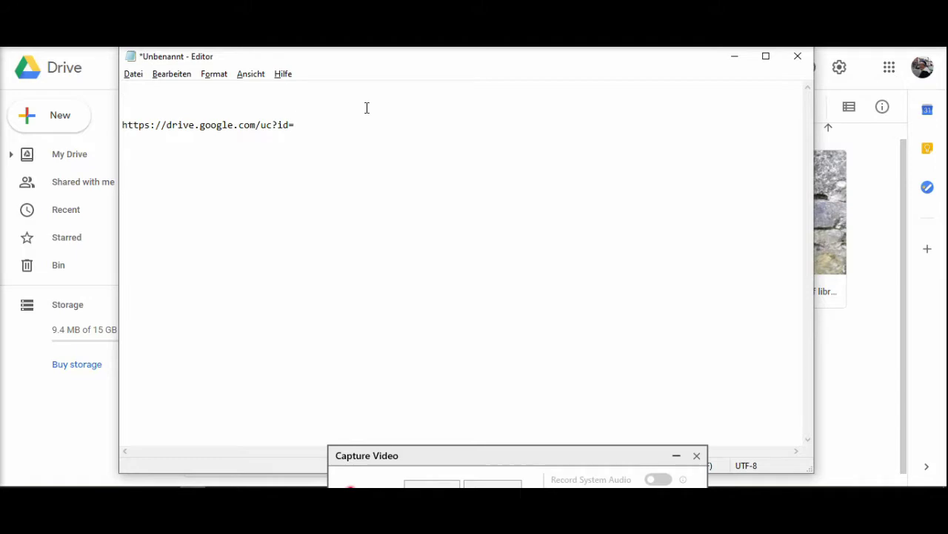
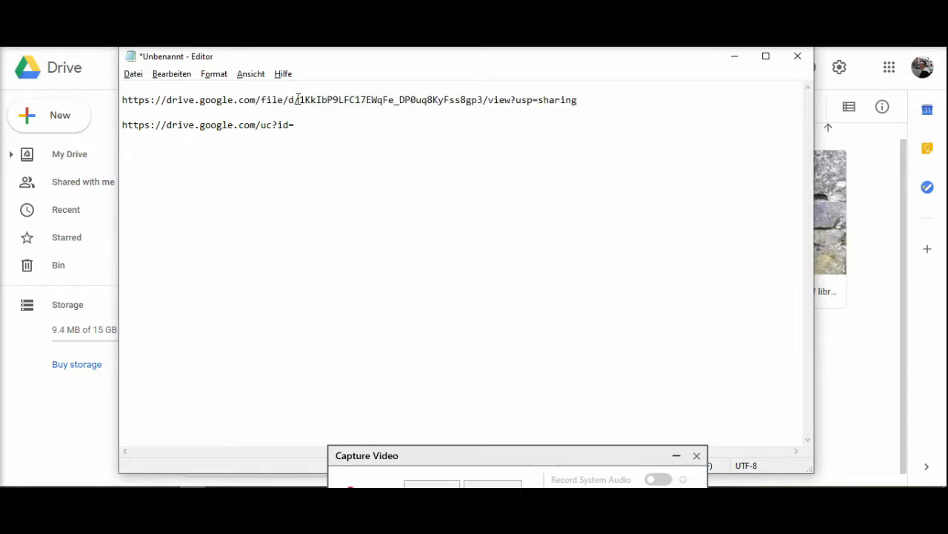
{"action": "left_click_drag", "start_coordinate": [299, 99], "coordinate": [487, 101]}
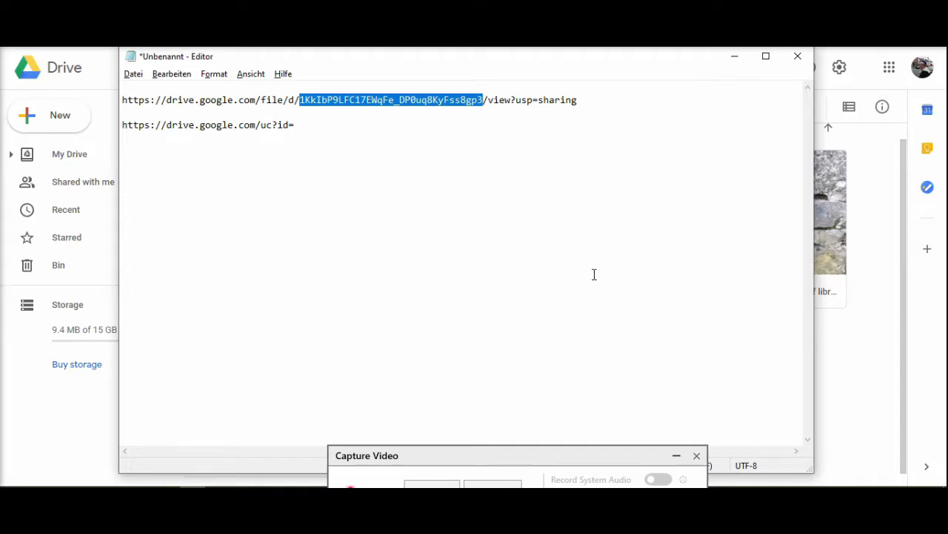
{"action": "right_click", "coordinate": [434, 96]}
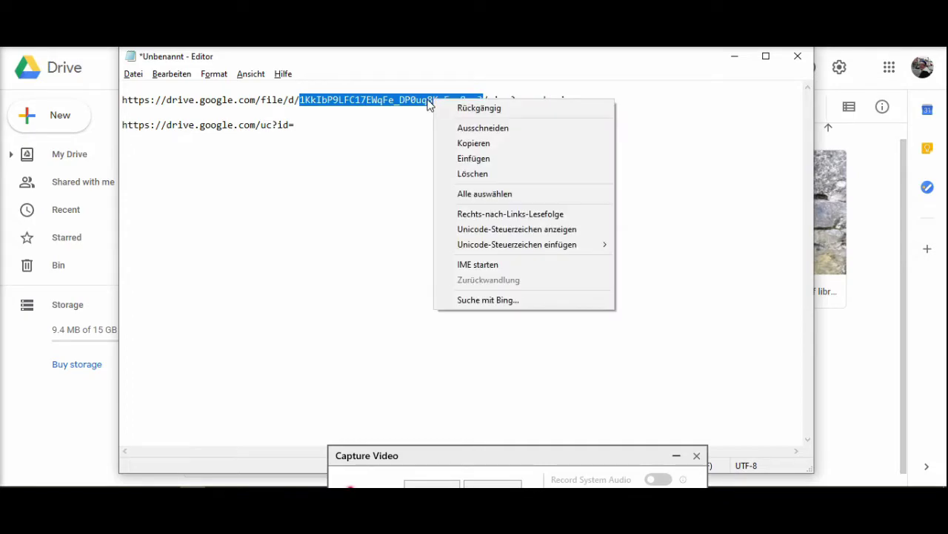
{"action": "left_click", "coordinate": [419, 100]}
{"action": "left_click_drag", "start_coordinate": [299, 100], "coordinate": [483, 99]}
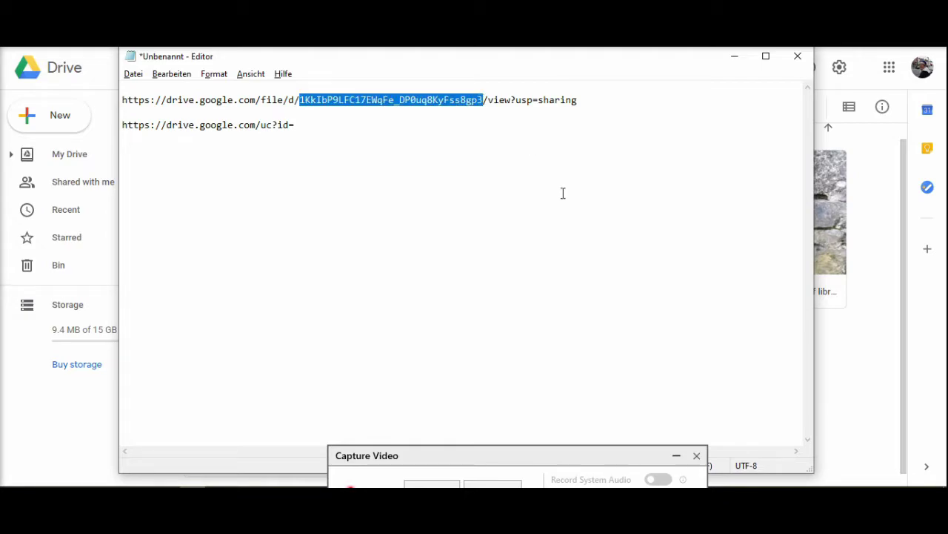
{"action": "key", "text": "ctrl+c"}
{"action": "left_click", "coordinate": [341, 126]}
{"action": "key", "text": "ctrl+v"}
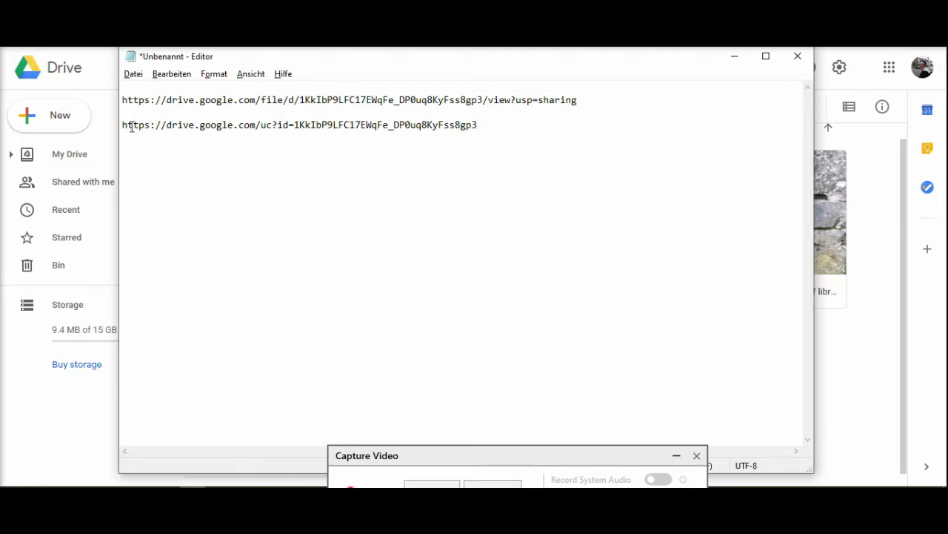
{"action": "left_click_drag", "start_coordinate": [123, 125], "coordinate": [478, 124]}
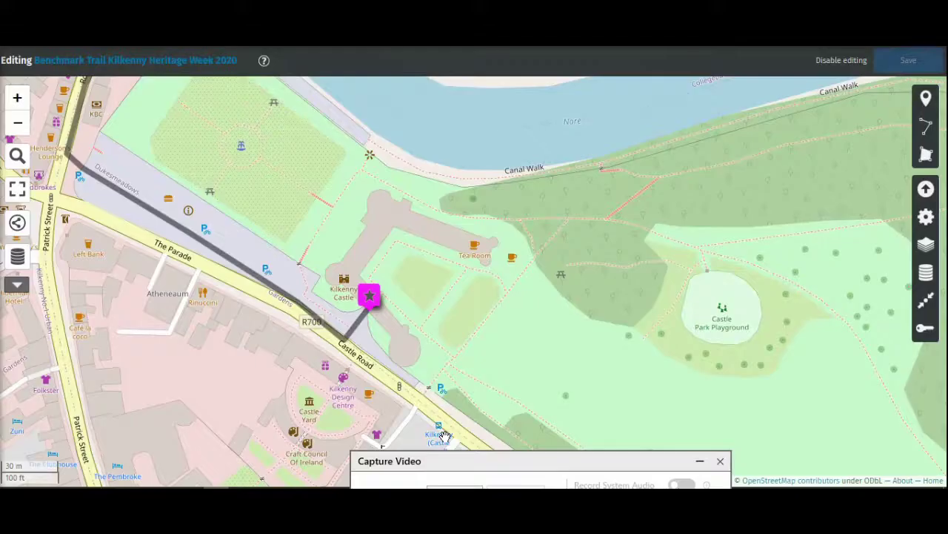
Open the Kilkenny Castle marker's properties and review the image syntax in the formatting help.
{"action": "mouse_move", "coordinate": [371, 292]}
{"action": "left_click", "coordinate": [361, 271]}
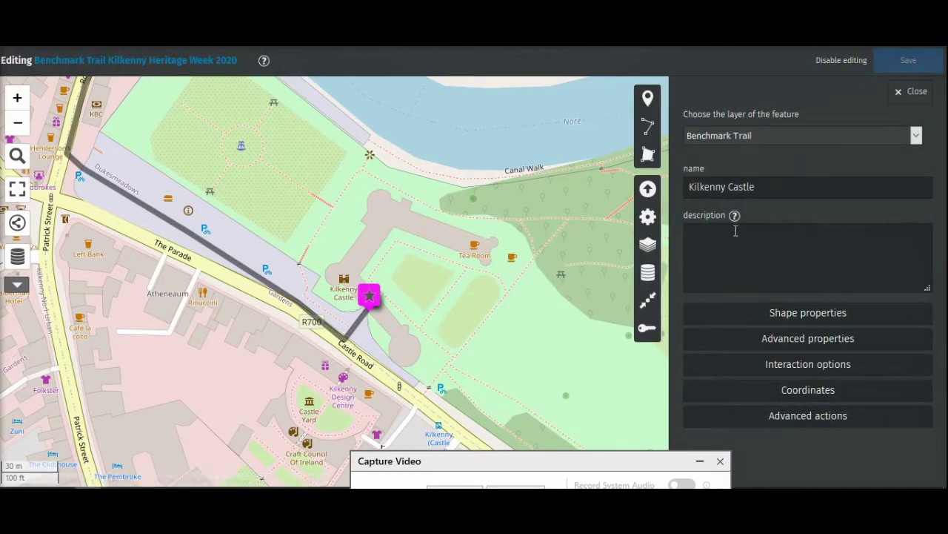
{"action": "left_click", "coordinate": [742, 216]}
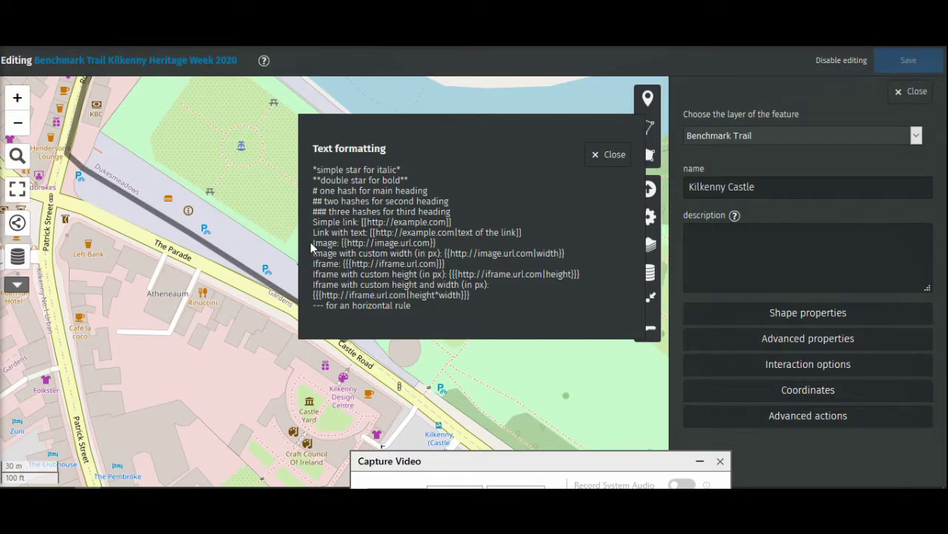
{"action": "left_click_drag", "start_coordinate": [314, 246], "coordinate": [444, 249]}
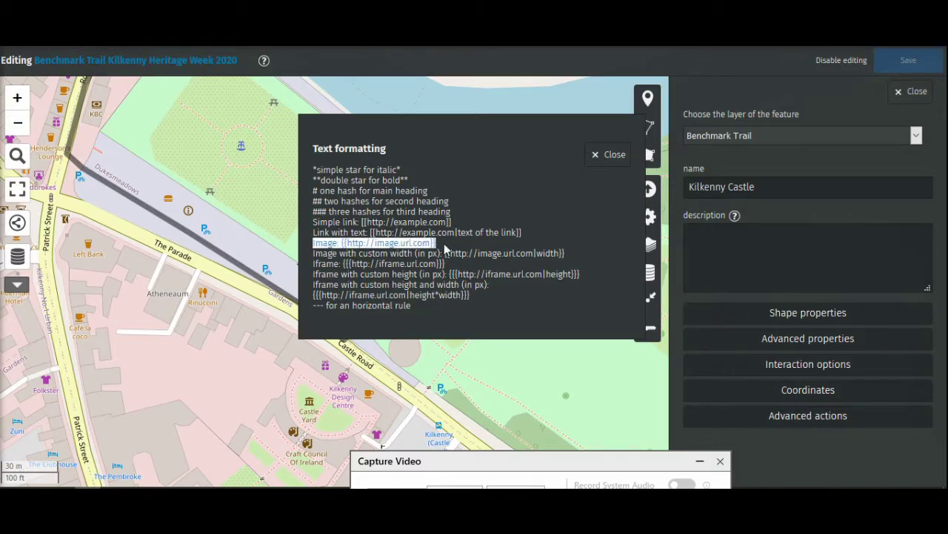
{"action": "left_click_drag", "start_coordinate": [315, 253], "coordinate": [574, 255]}
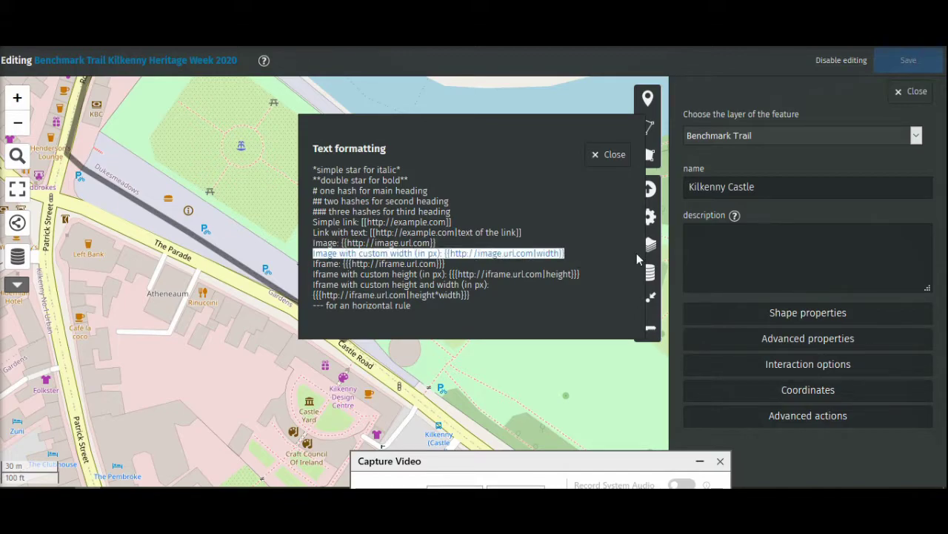
Enter '{{' + Drive image link + '|200}}' in the description and close the panel.
{"action": "left_click", "coordinate": [723, 247]}
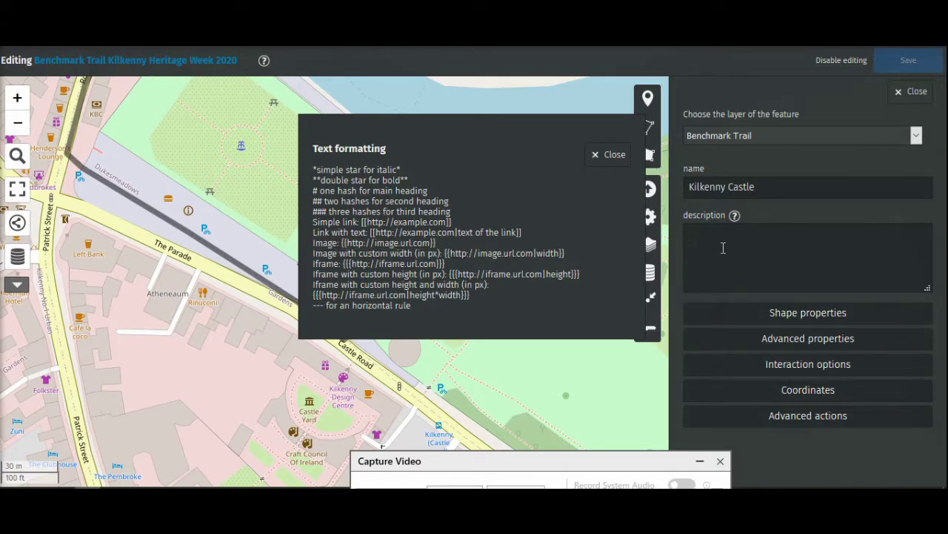
{"action": "type", "text": "{{"}
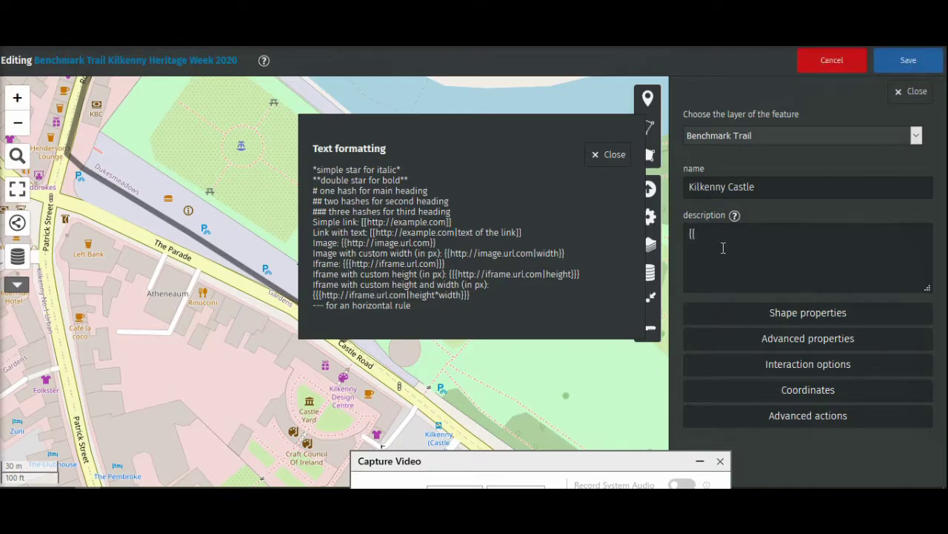
{"action": "key", "text": "ctrl+v"}
{"action": "type", "text": "|200}}"}
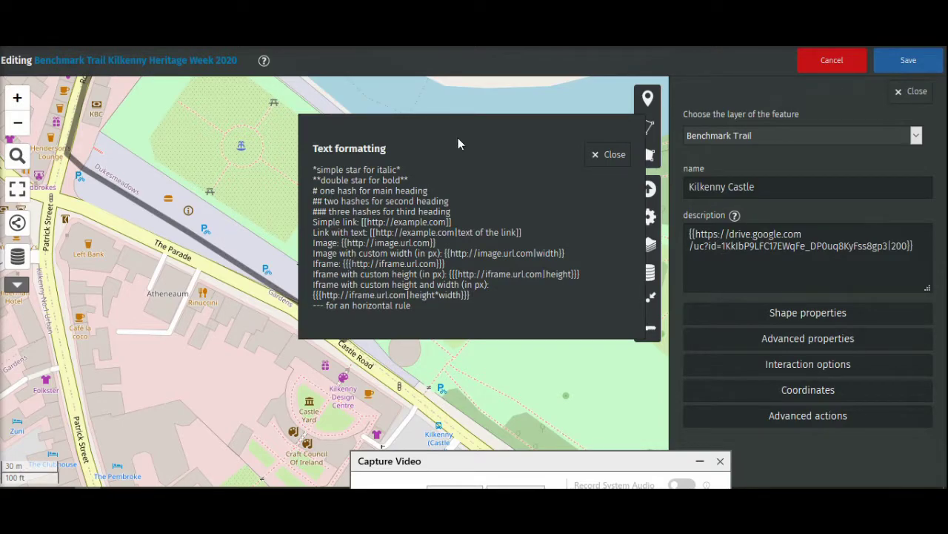
{"action": "key", "text": "Escape"}
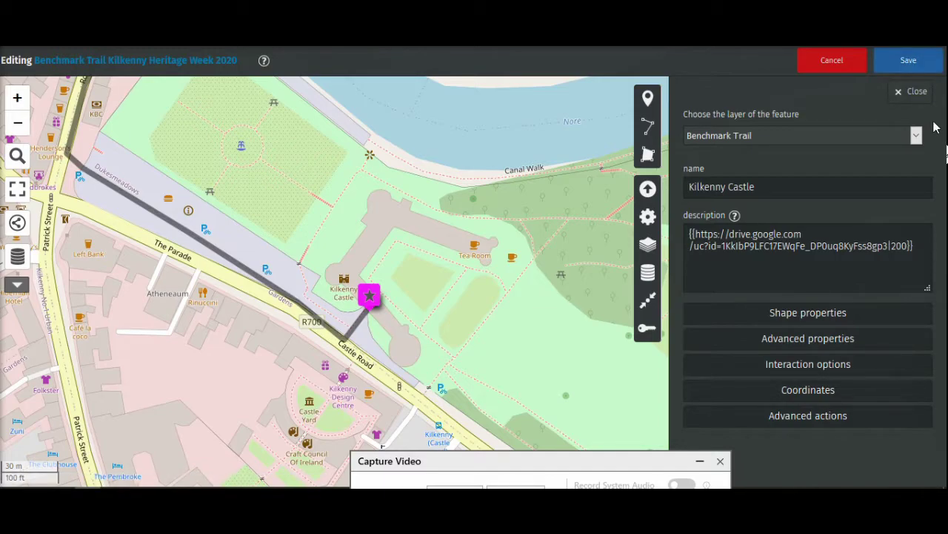
{"action": "left_click", "coordinate": [911, 91]}
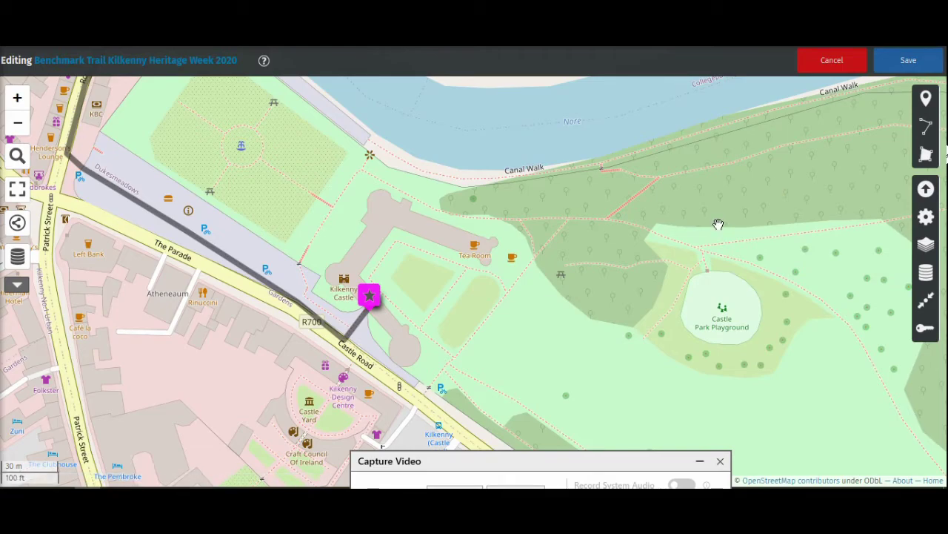
Save the map, leave editing, and preview the stone benchmark photo in the Kilkenny Castle popup.
{"action": "key", "text": "ctrl+s"}
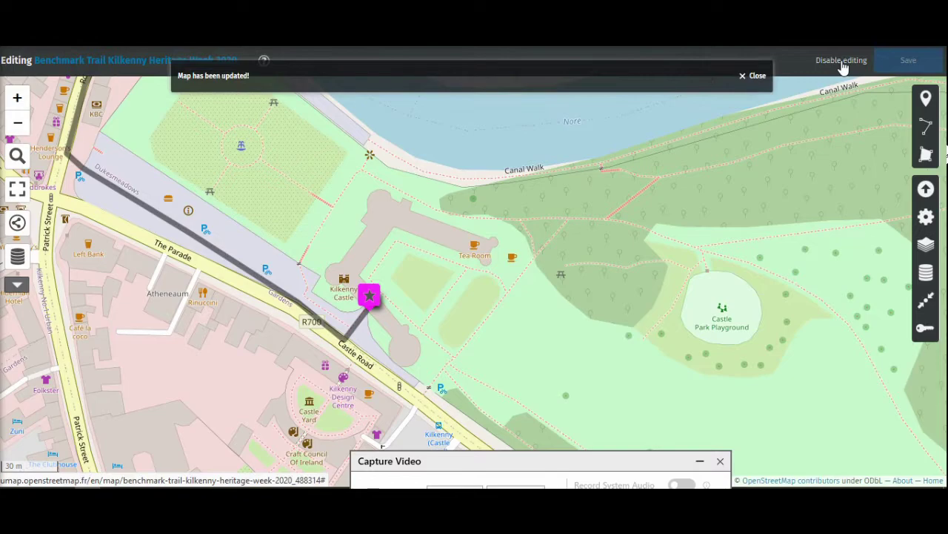
{"action": "left_click", "coordinate": [841, 61]}
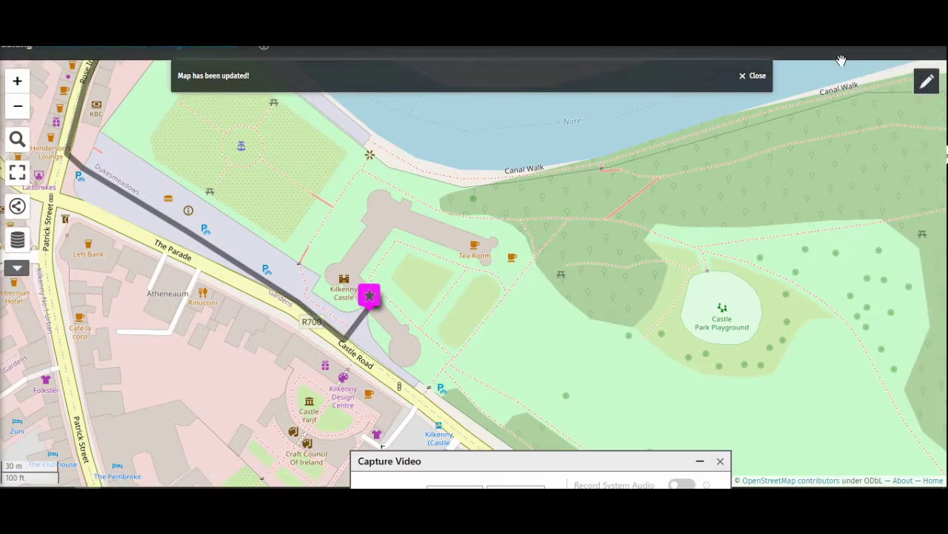
{"action": "left_click", "coordinate": [371, 300]}
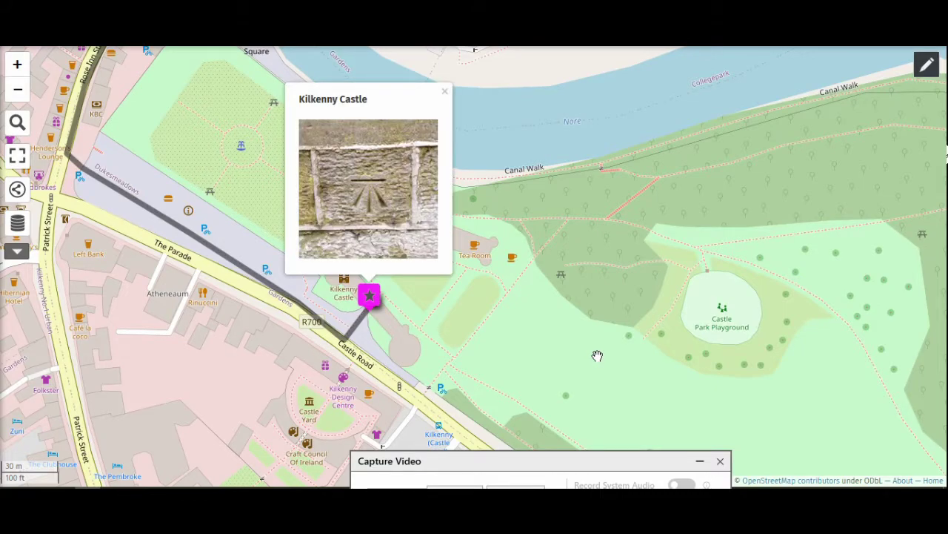
{"action": "left_click", "coordinate": [447, 93]}
Add 'Add some text before the image.' above and 'Add some text after the image.' below the castle photo link, then save.
{"action": "left_click", "coordinate": [927, 64]}
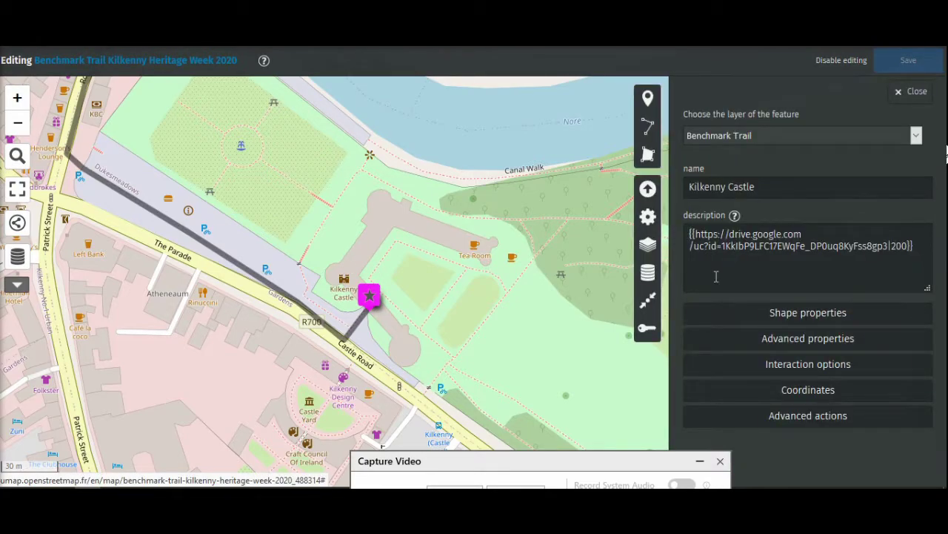
{"action": "key", "text": "Return"}
{"action": "type", "text": "Add"}
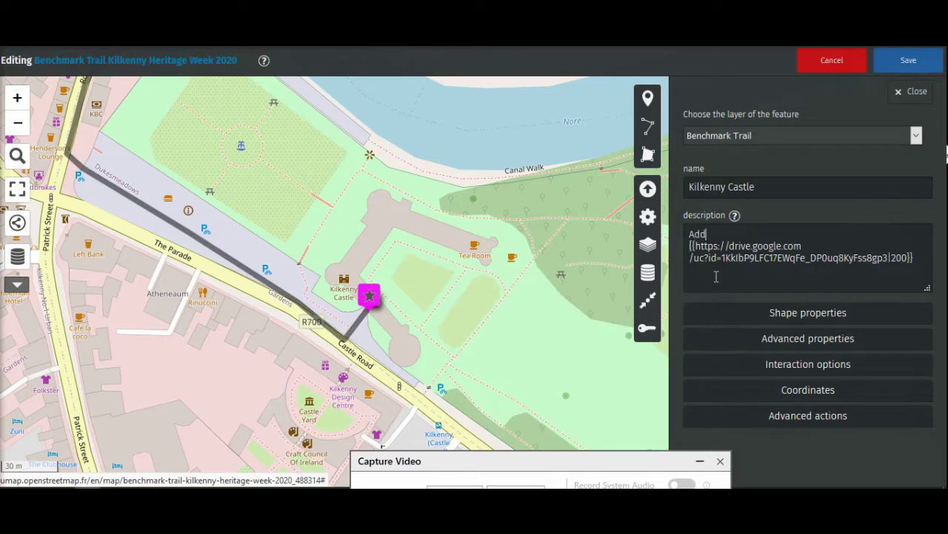
{"action": "type", "text": " some text before the image."}
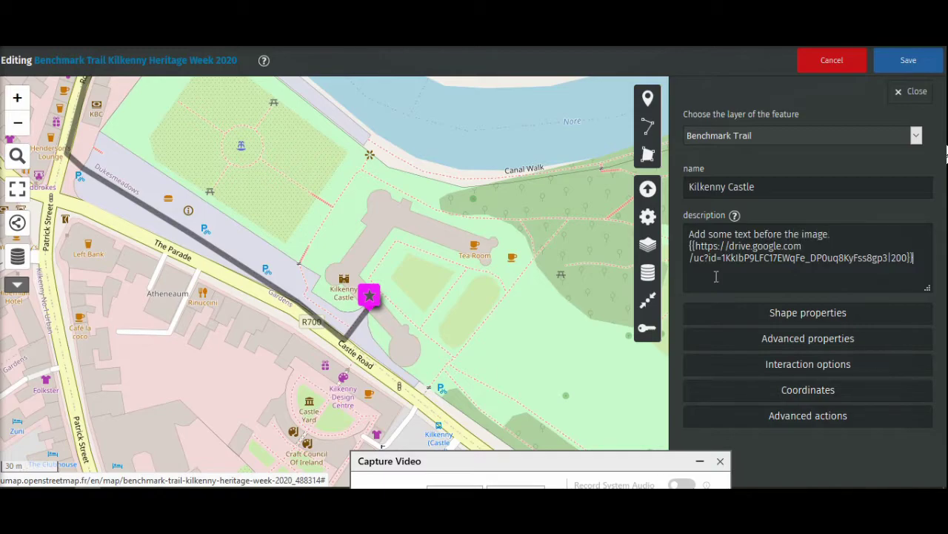
{"action": "type", "text": " Add some text after the image."}
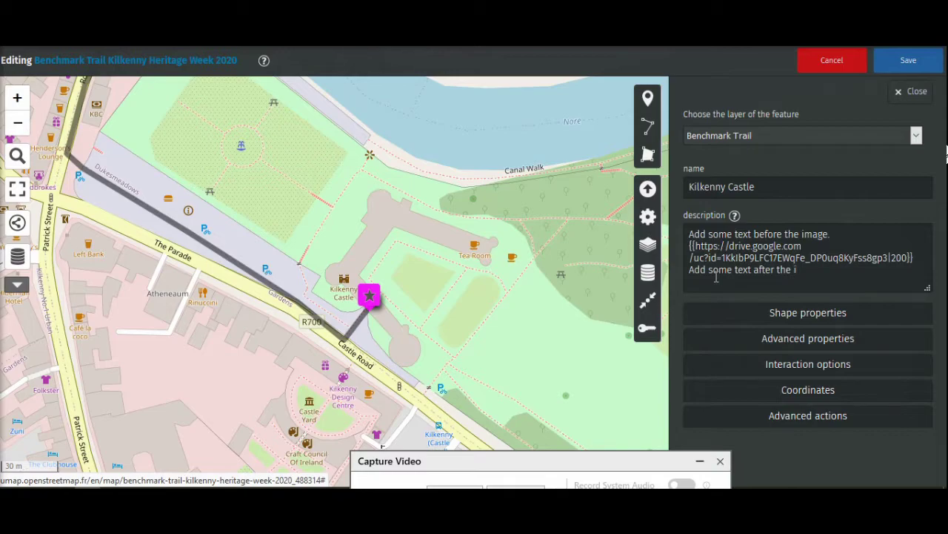
{"action": "left_click", "coordinate": [917, 64]}
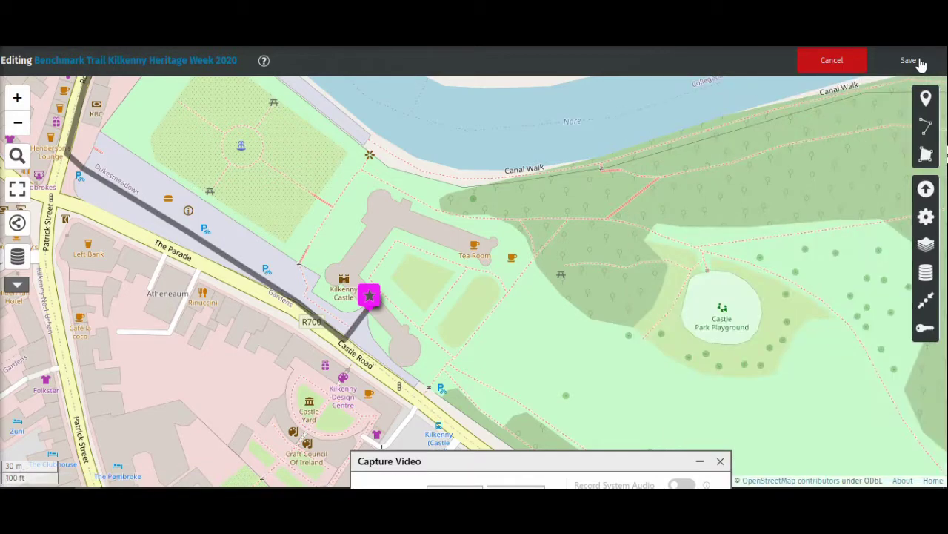
{"action": "left_click", "coordinate": [917, 62]}
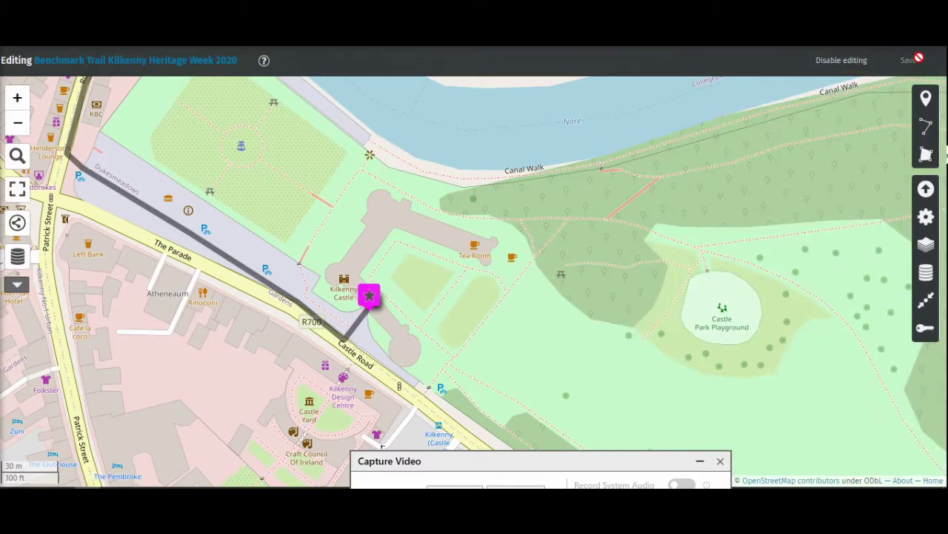
Check the Kilkenny Castle popup shows the new text around the photo, then reopen the marker for editing.
{"action": "left_click", "coordinate": [845, 62]}
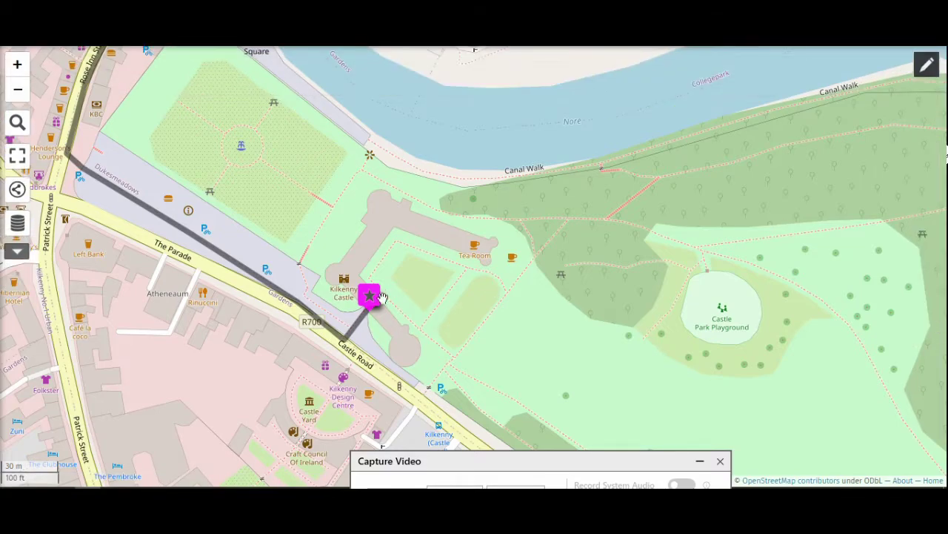
{"action": "left_click", "coordinate": [370, 302]}
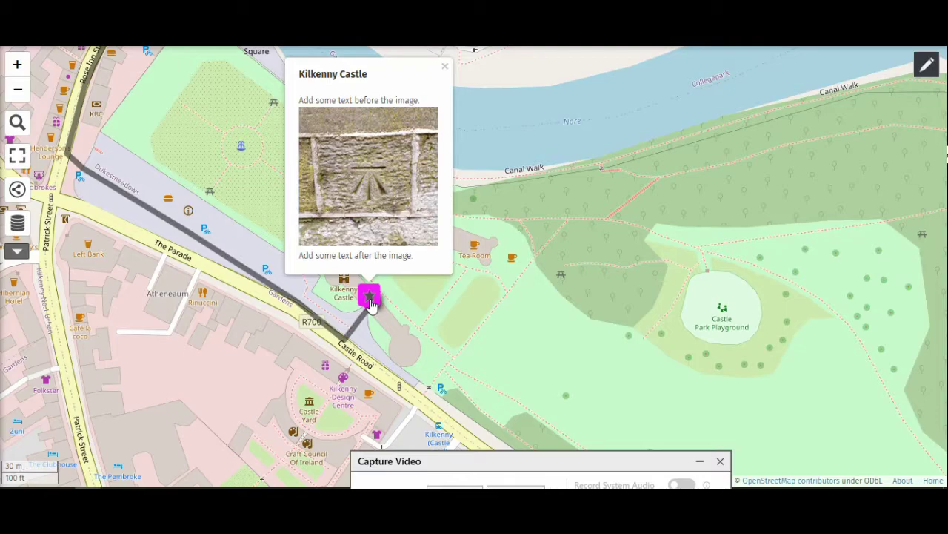
{"action": "left_click", "coordinate": [444, 66]}
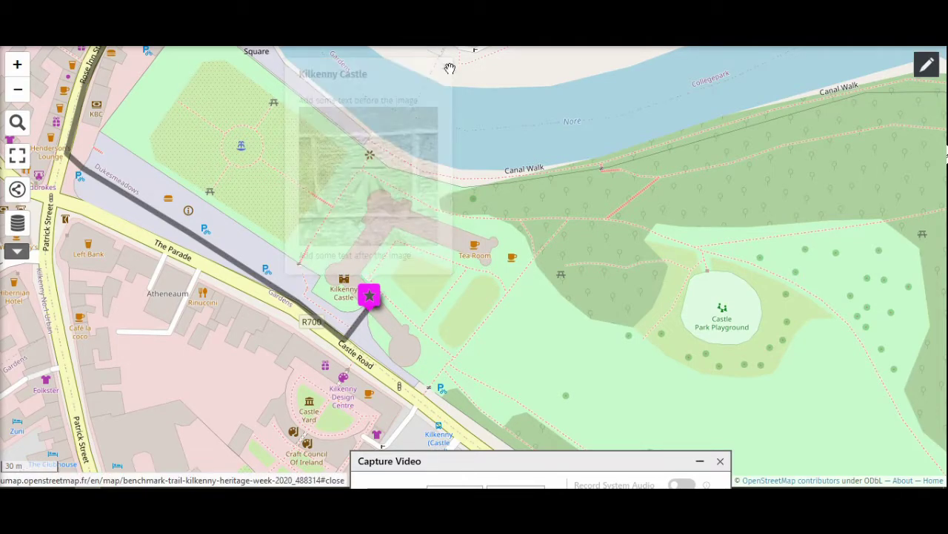
{"action": "left_click", "coordinate": [928, 67]}
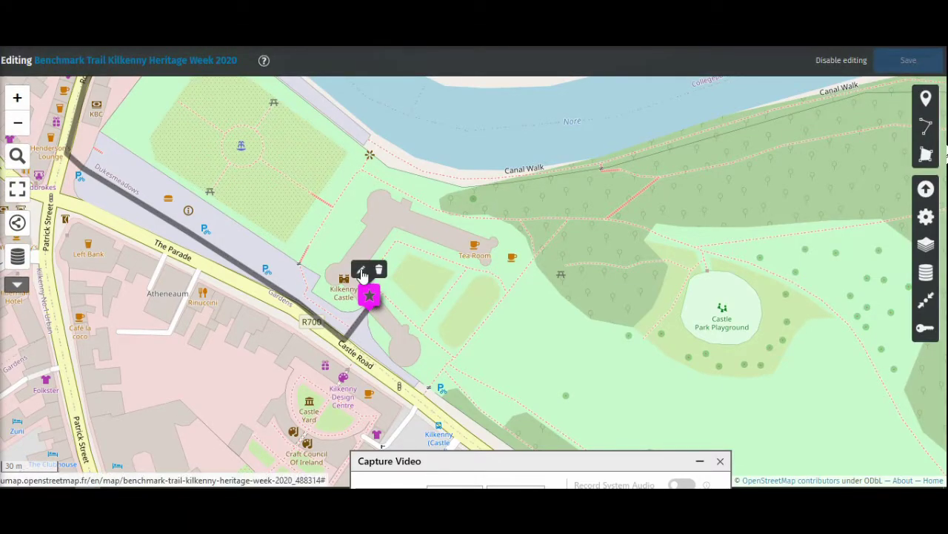
{"action": "left_click", "coordinate": [369, 295]}
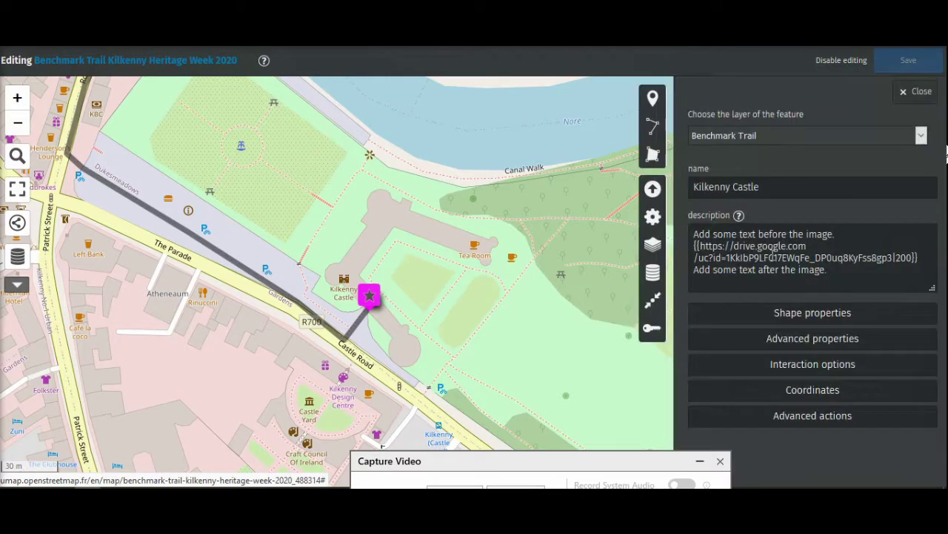
Make the before-image line a '# ' heading and wrap the after-image line in ** ** for bold, then save.
{"action": "left_click", "coordinate": [734, 215]}
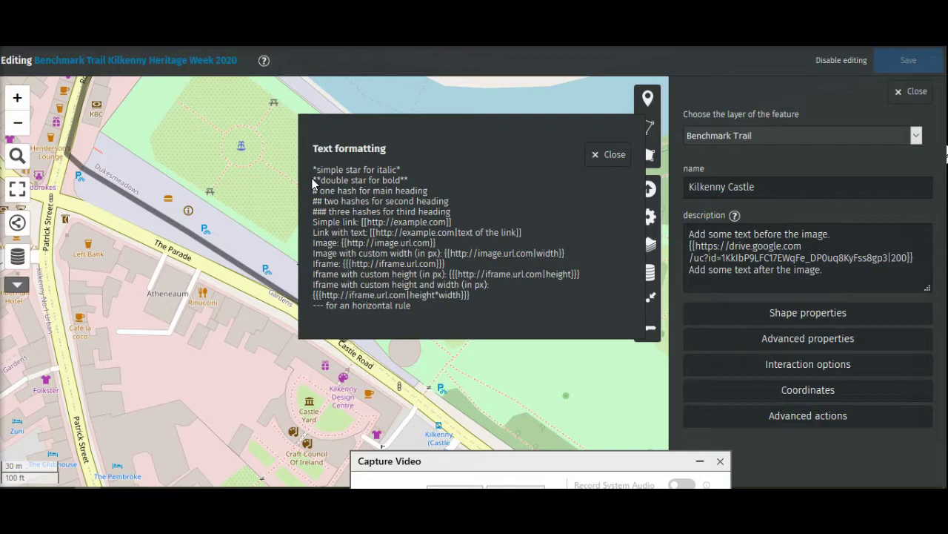
{"action": "left_click_drag", "start_coordinate": [312, 180], "coordinate": [408, 180]}
{"action": "left_click", "coordinate": [690, 270]}
{"action": "type", "text": "**"}
{"action": "type", "text": "**"}
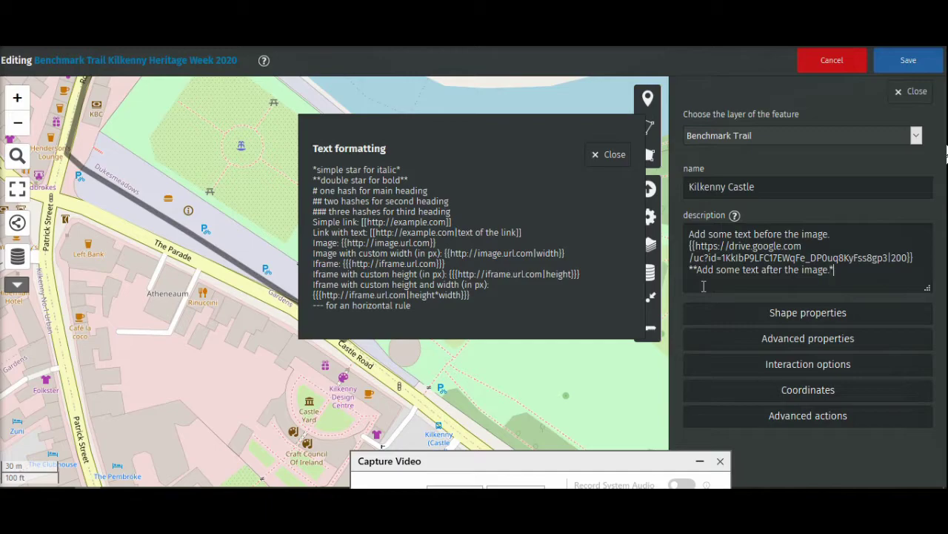
{"action": "left_click", "coordinate": [693, 236]}
{"action": "type", "text": "#"}
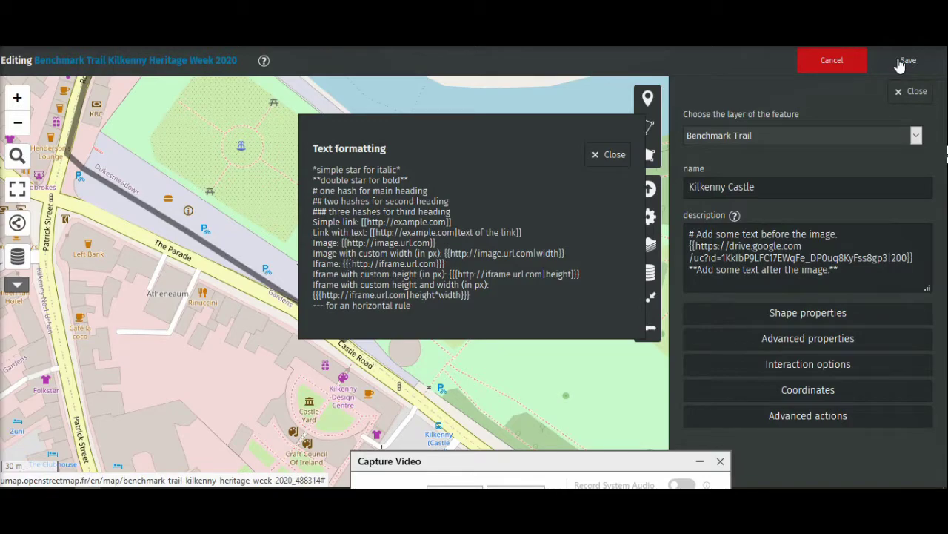
{"action": "left_click", "coordinate": [901, 63]}
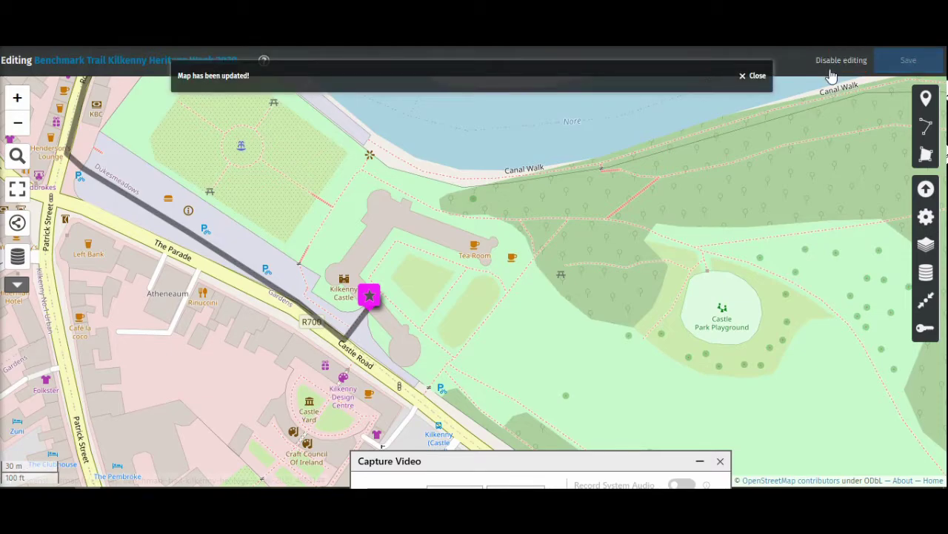
{"action": "left_click", "coordinate": [836, 61]}
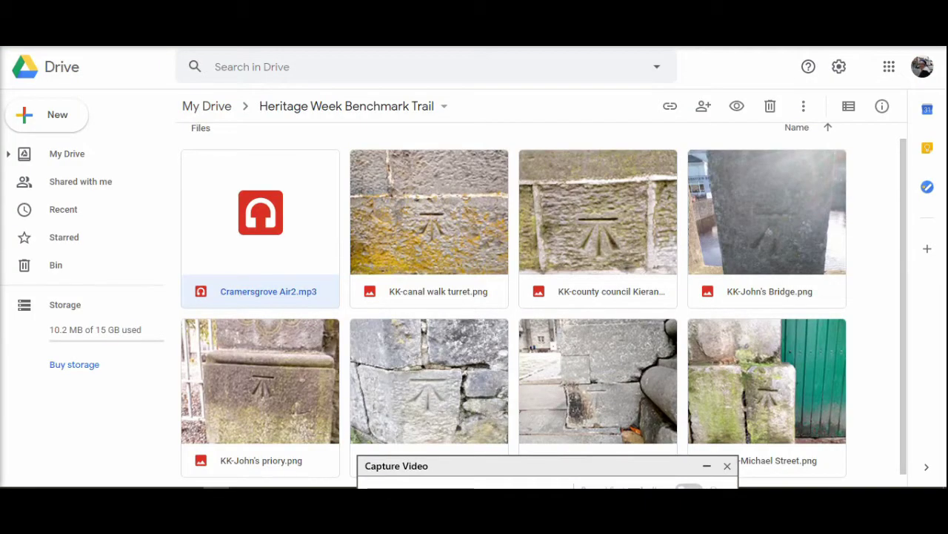
Get a shareable link for Cramersgrove Air2.mp3 in Google Drive.
{"action": "right_click", "coordinate": [289, 212]}
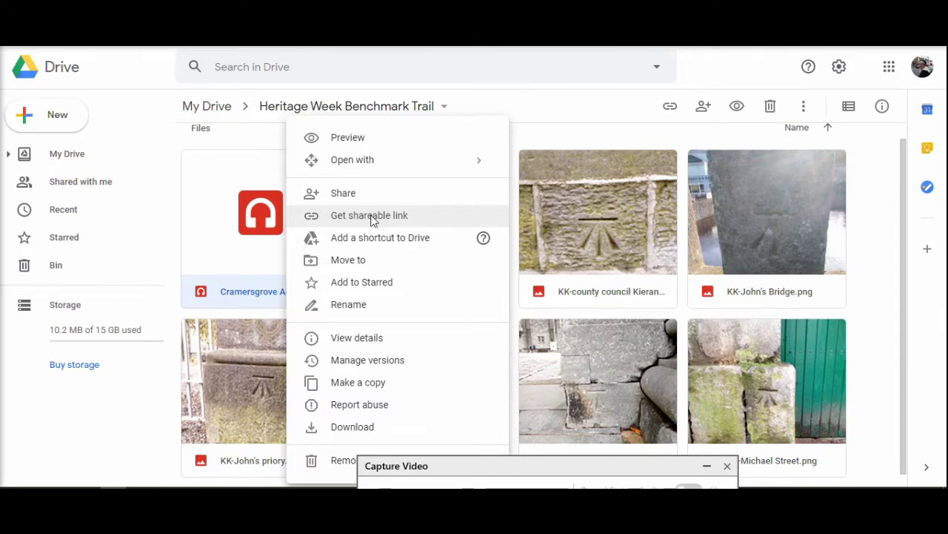
{"action": "left_click", "coordinate": [372, 216]}
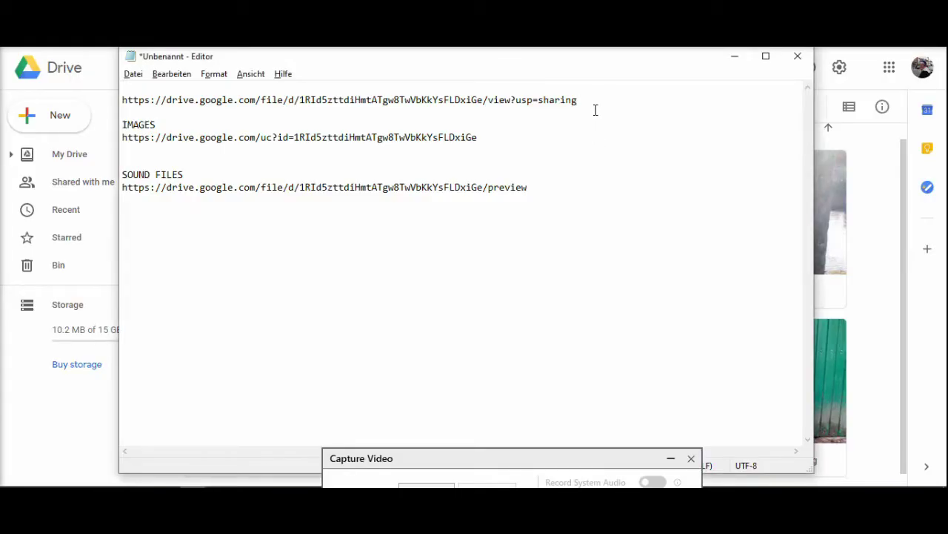
Replace the first line of the drive codes notes with the audio file's sharing link and review the SOUND FILES template.
{"action": "key", "text": "shift+Home"}
{"action": "key", "text": "ctrl+c"}
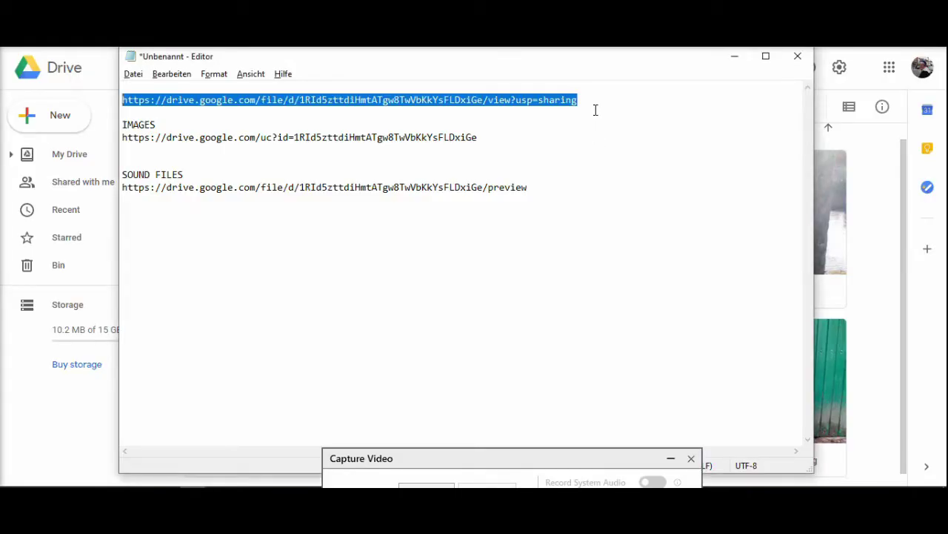
{"action": "key", "text": "Delete"}
{"action": "key", "text": "ctrl+v"}
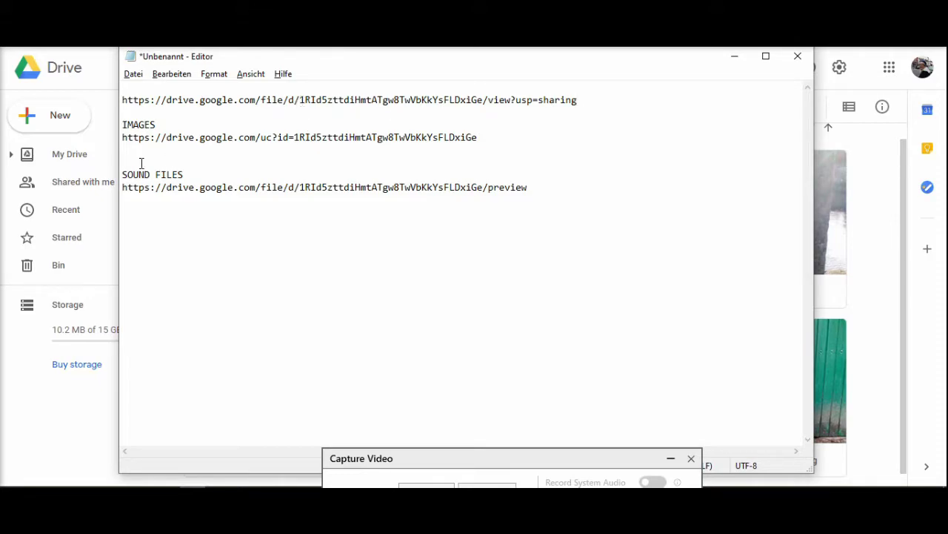
{"action": "left_click_drag", "start_coordinate": [123, 175], "coordinate": [573, 206]}
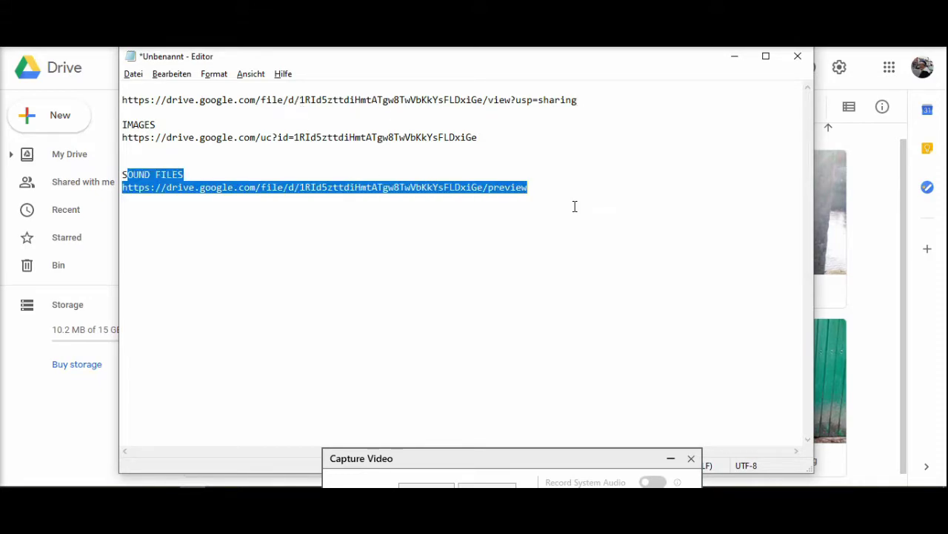
{"action": "left_click", "coordinate": [512, 189]}
{"action": "left_click_drag", "start_coordinate": [166, 188], "coordinate": [303, 188]}
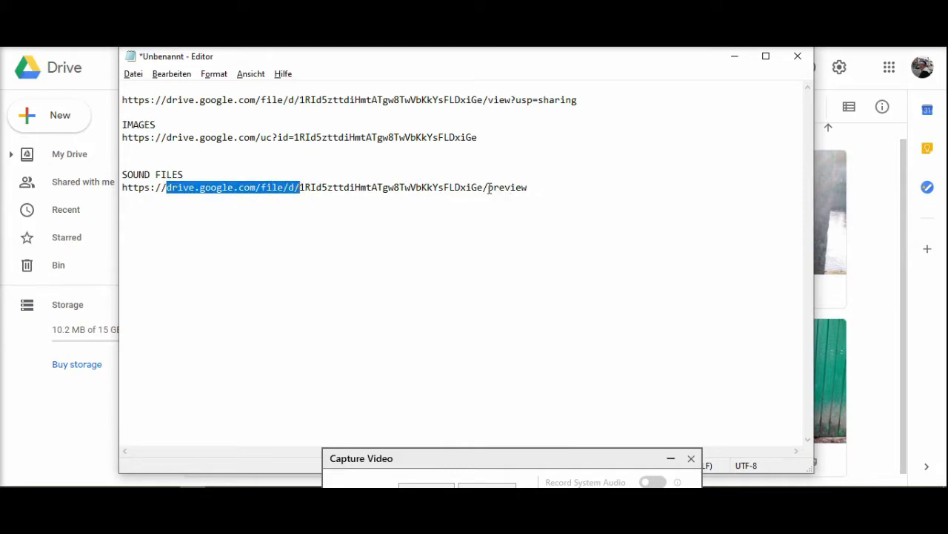
{"action": "left_click_drag", "start_coordinate": [483, 187], "coordinate": [555, 189]}
{"action": "left_click", "coordinate": [495, 141]}
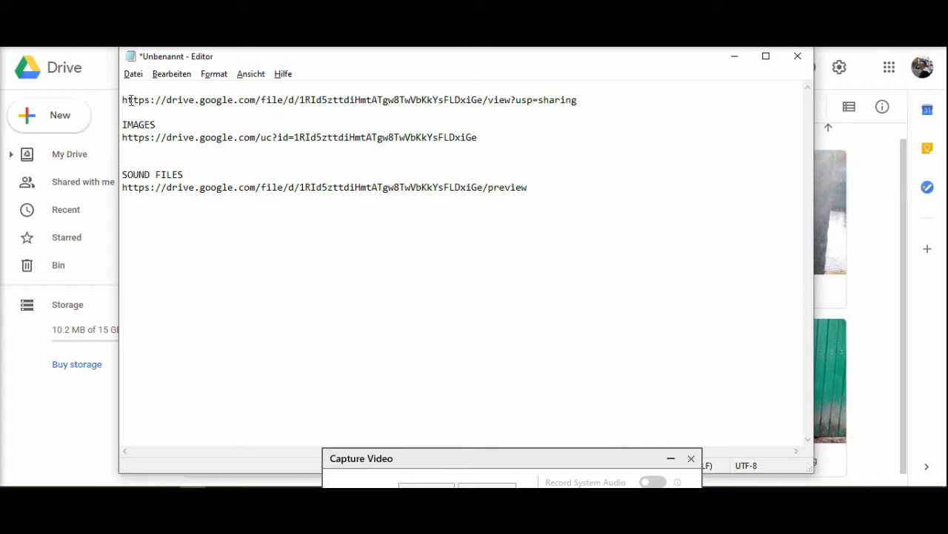
Demonstrate copying the sharing link's file ID into the SOUND FILES /preview link template.
{"action": "left_click_drag", "start_coordinate": [299, 100], "coordinate": [482, 104]}
{"action": "key", "text": "ctrl+c"}
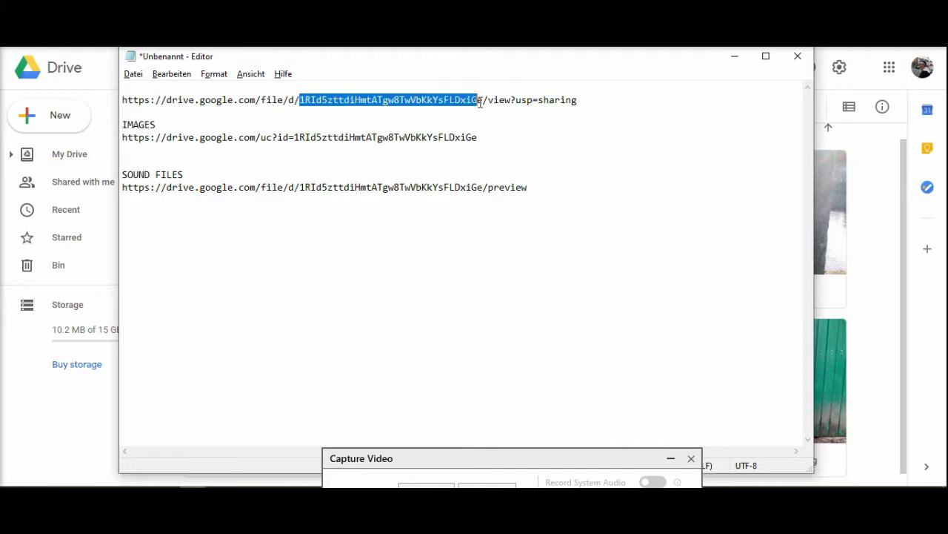
{"action": "left_click", "coordinate": [301, 187]}
{"action": "left_click_drag", "start_coordinate": [301, 188], "coordinate": [485, 187]}
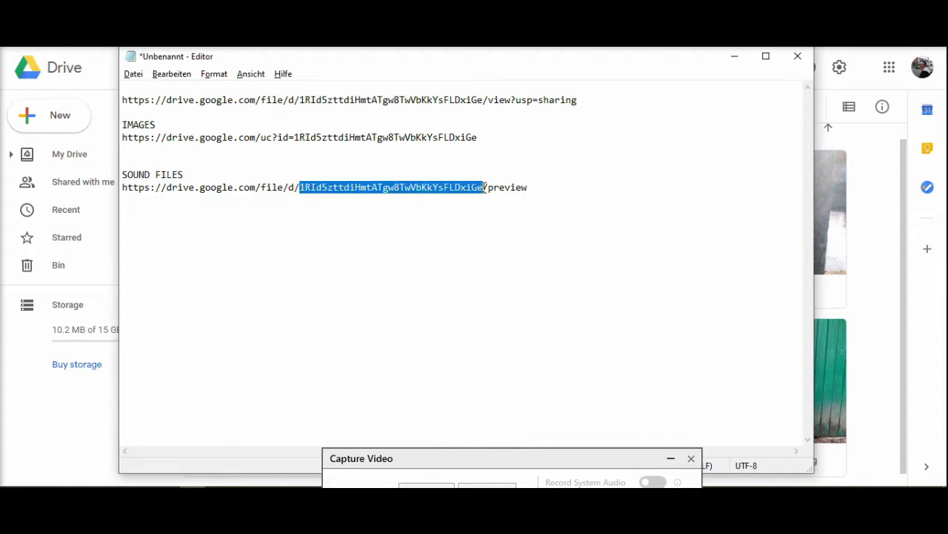
{"action": "key", "text": "ctrl+v"}
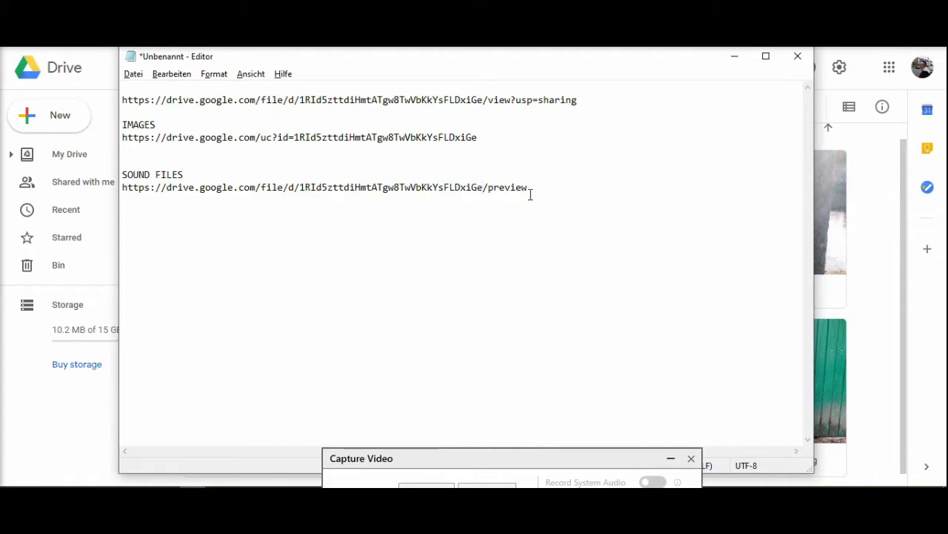
{"action": "left_click_drag", "start_coordinate": [534, 189], "coordinate": [121, 187]}
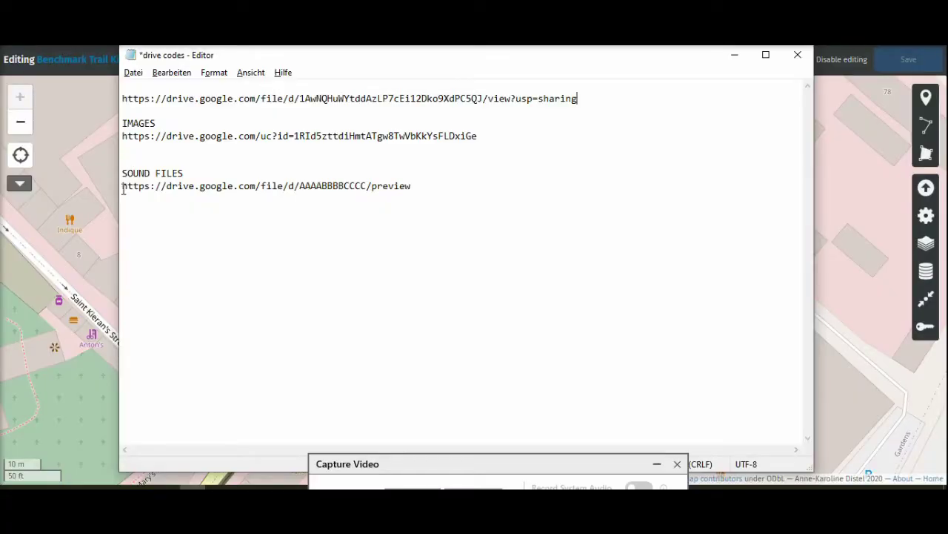
{"action": "left_click_drag", "start_coordinate": [123, 189], "coordinate": [361, 189]}
{"action": "left_click", "coordinate": [435, 193]}
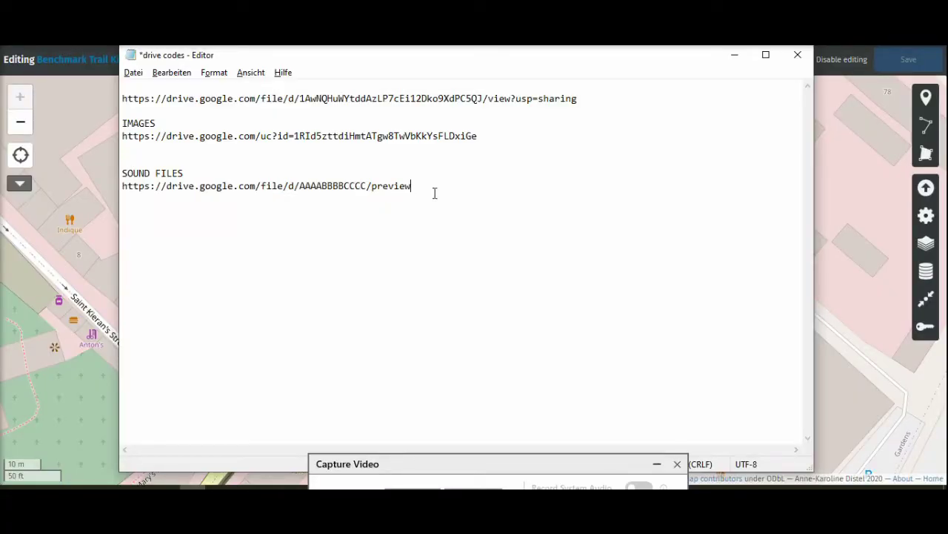
Replace the AAAABBBBCCCC placeholder in the SOUND FILES link with the audio file's Drive ID.
{"action": "left_click", "coordinate": [309, 99]}
{"action": "left_click_drag", "start_coordinate": [299, 99], "coordinate": [484, 98]}
{"action": "key", "text": "ctrl+c"}
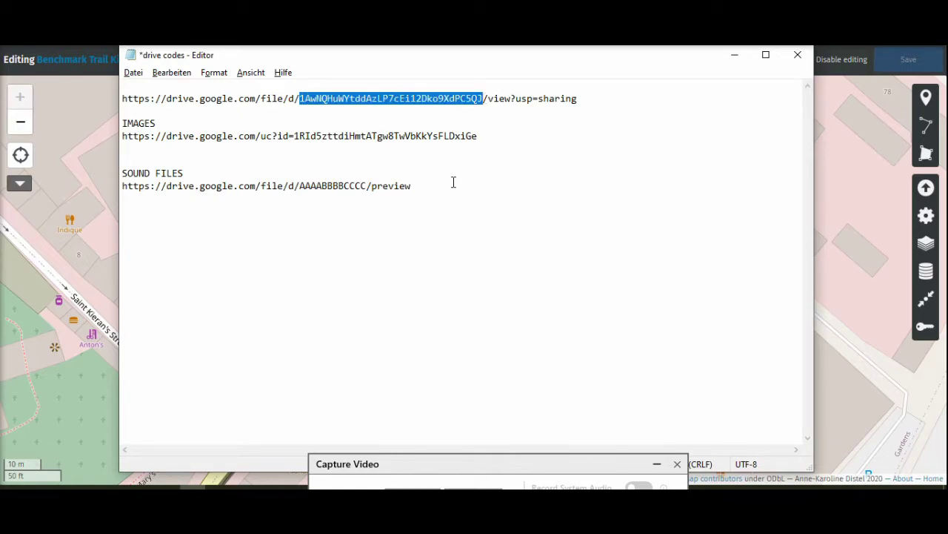
{"action": "left_click_drag", "start_coordinate": [300, 186], "coordinate": [366, 186]}
{"action": "key", "text": "ctrl+v"}
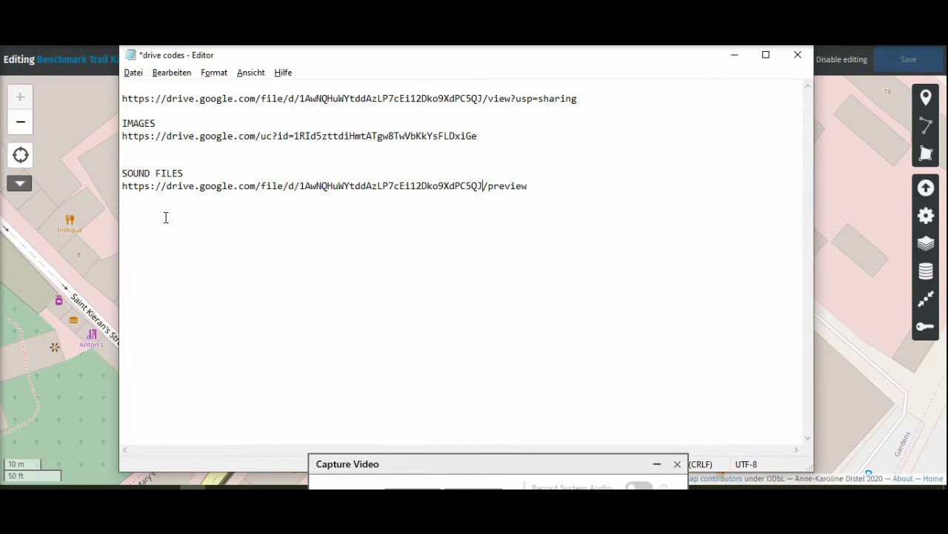
{"action": "left_click_drag", "start_coordinate": [122, 186], "coordinate": [542, 186]}
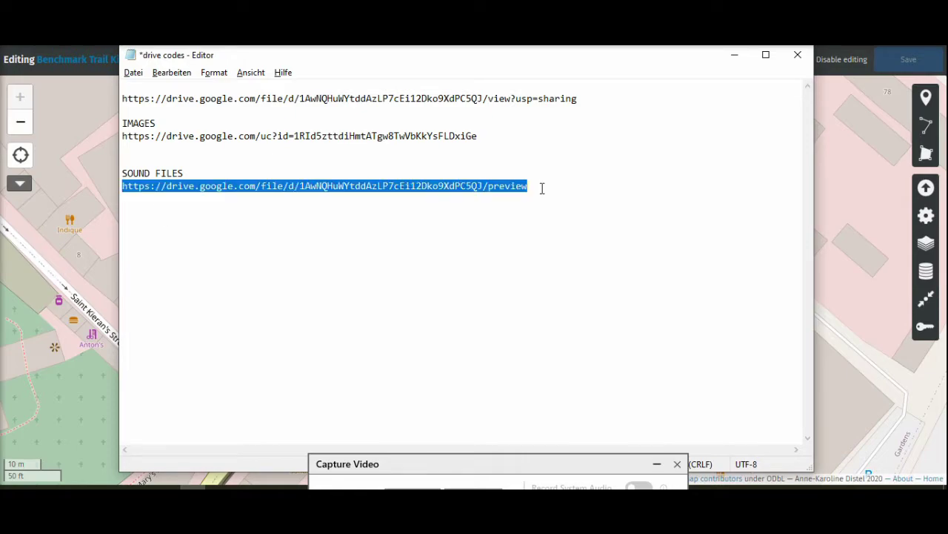
{"action": "left_click", "coordinate": [146, 186]}
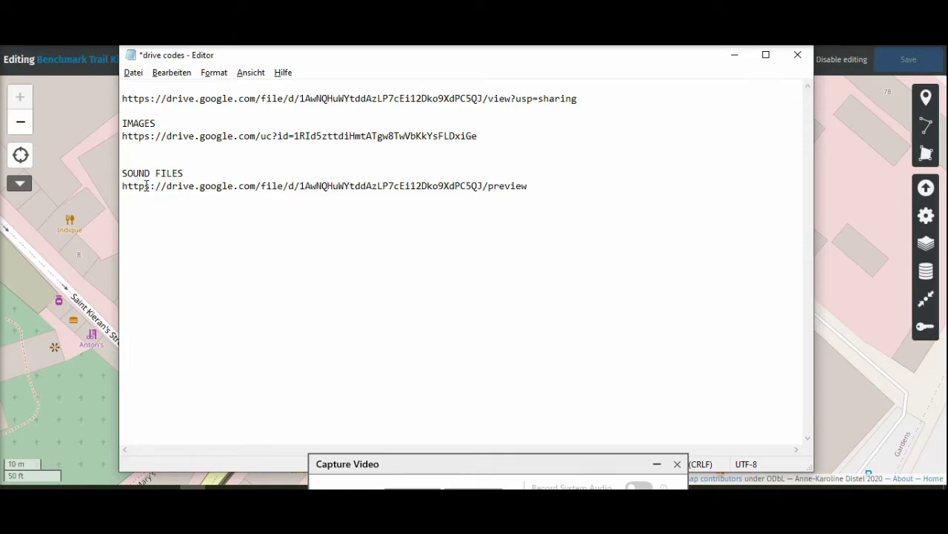
{"action": "left_click_drag", "start_coordinate": [146, 186], "coordinate": [531, 186]}
{"action": "key", "text": "ctrl+c"}
{"action": "left_click", "coordinate": [156, 186]}
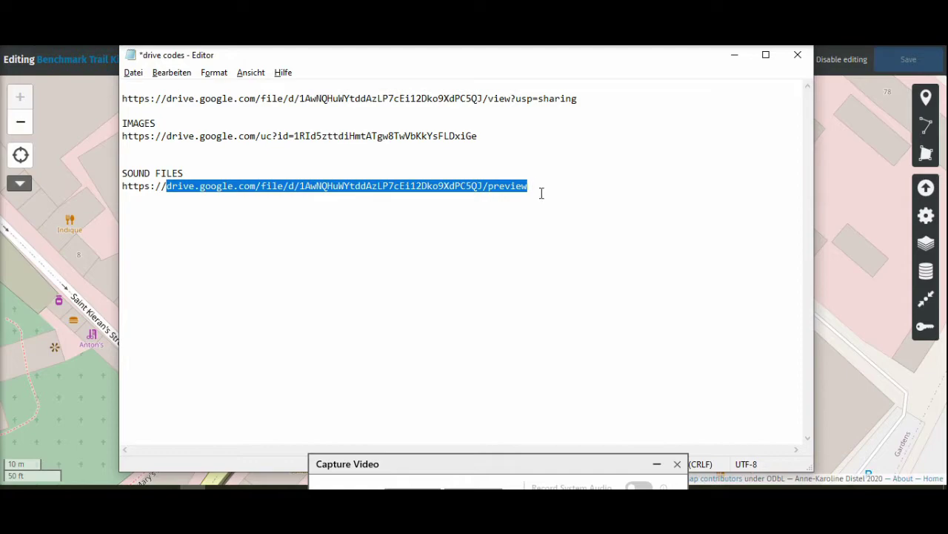
{"action": "key", "text": "alt+Tab"}
{"action": "key", "text": "alt+Tab"}
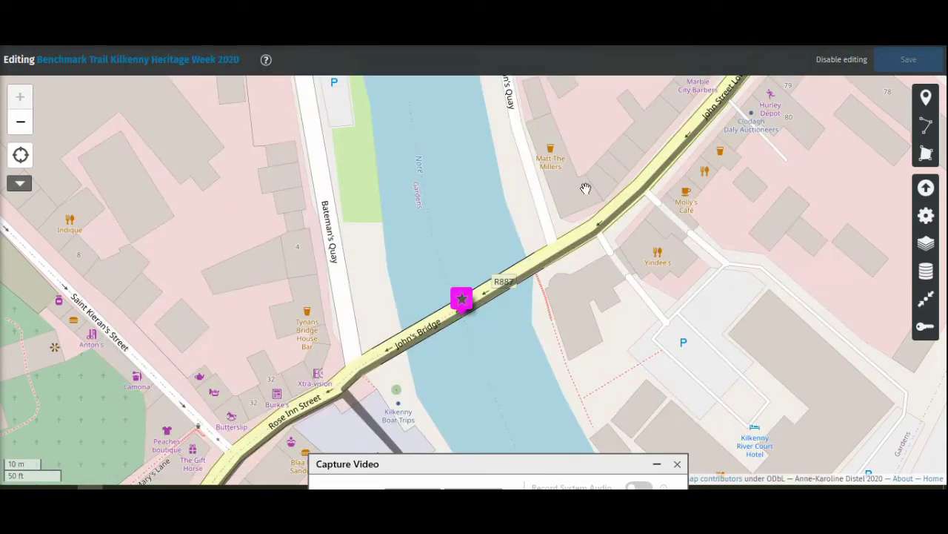
Paste the Drive preview link on a new first line of John's Bridge's description.
{"action": "left_click", "coordinate": [461, 299]}
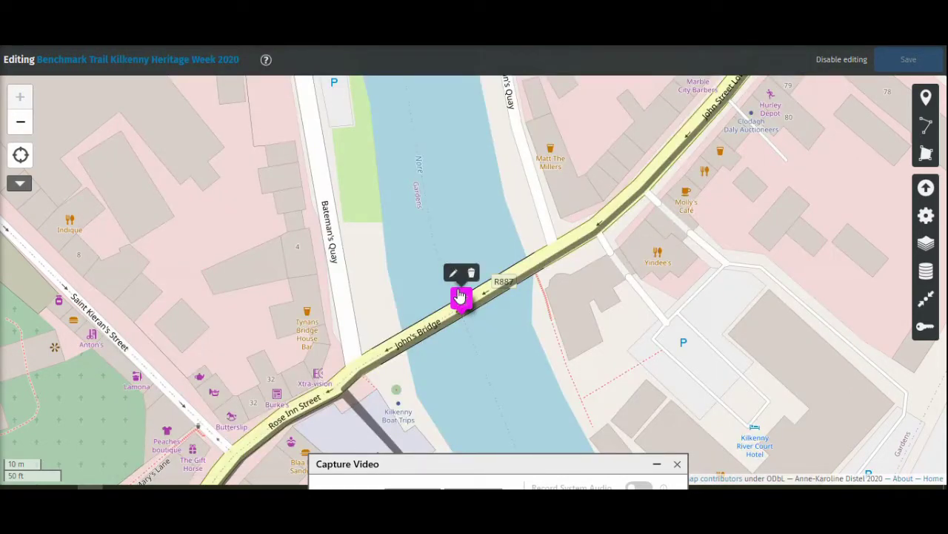
{"action": "left_click", "coordinate": [453, 274]}
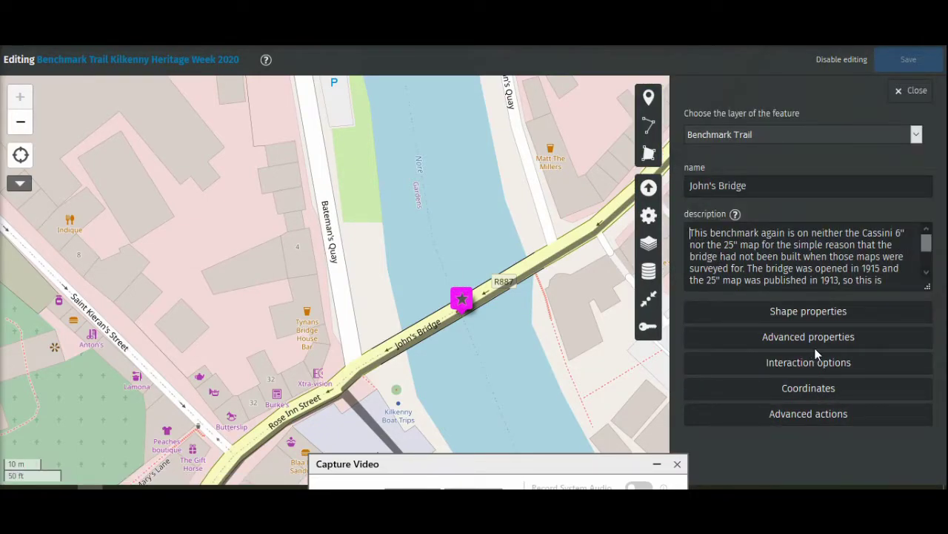
{"action": "key", "text": "Return"}
{"action": "key", "text": "Return"}
{"action": "key", "text": "Up"}
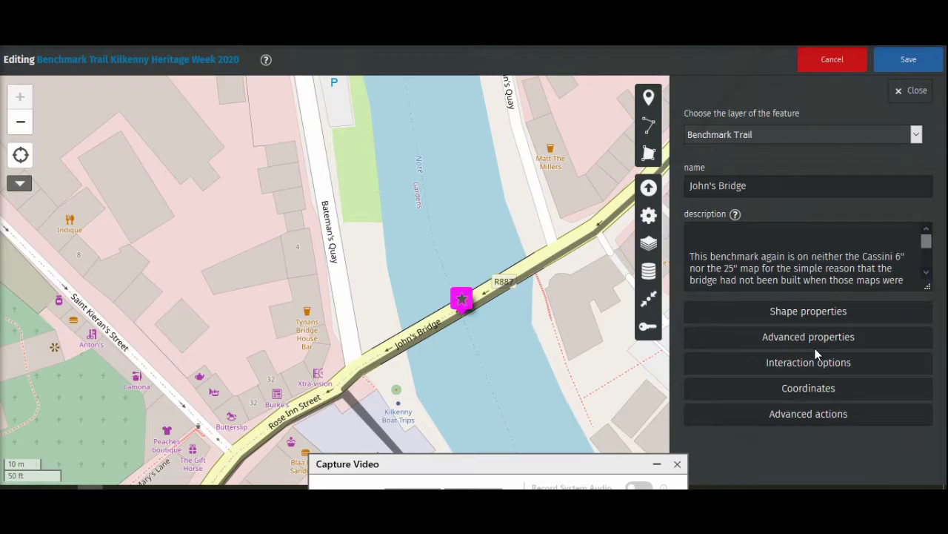
{"action": "key", "text": "ctrl+v"}
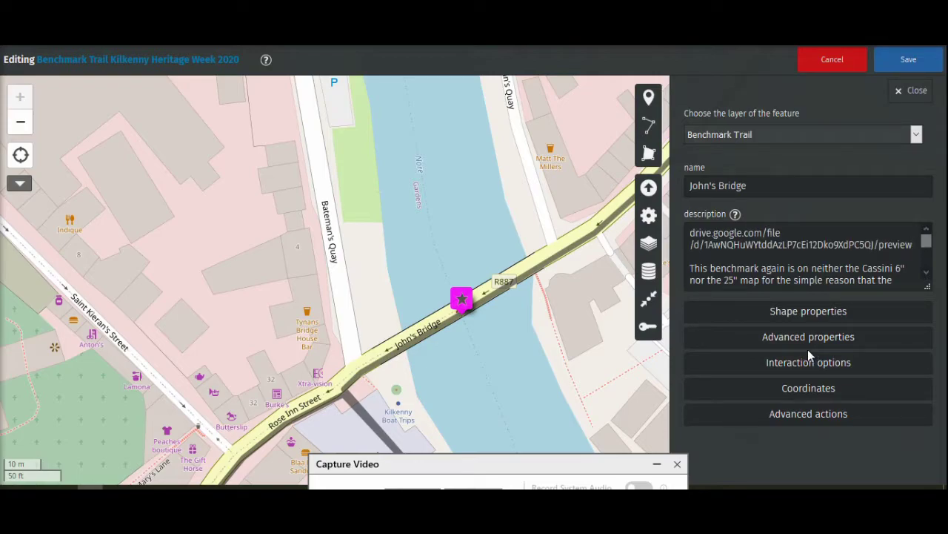
{"action": "left_click", "coordinate": [736, 215]}
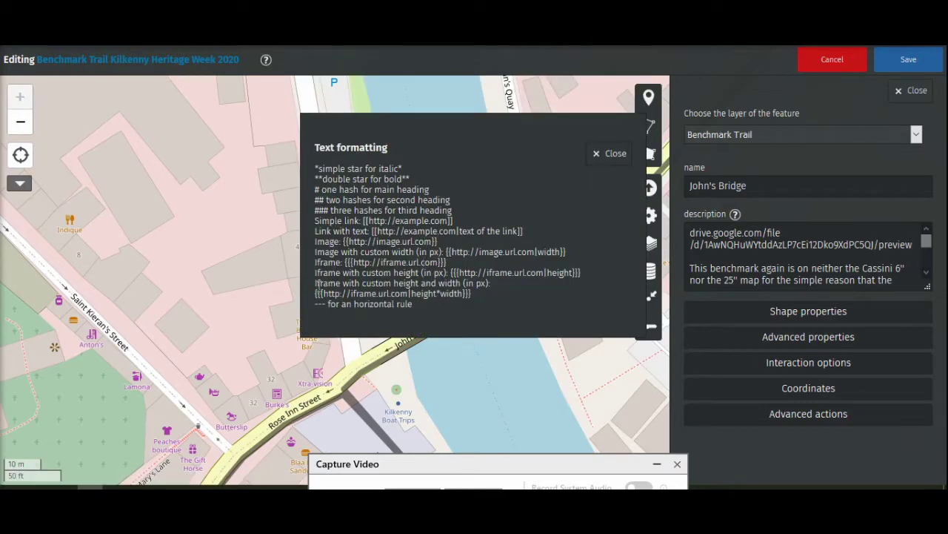
{"action": "left_click_drag", "start_coordinate": [316, 283], "coordinate": [483, 294]}
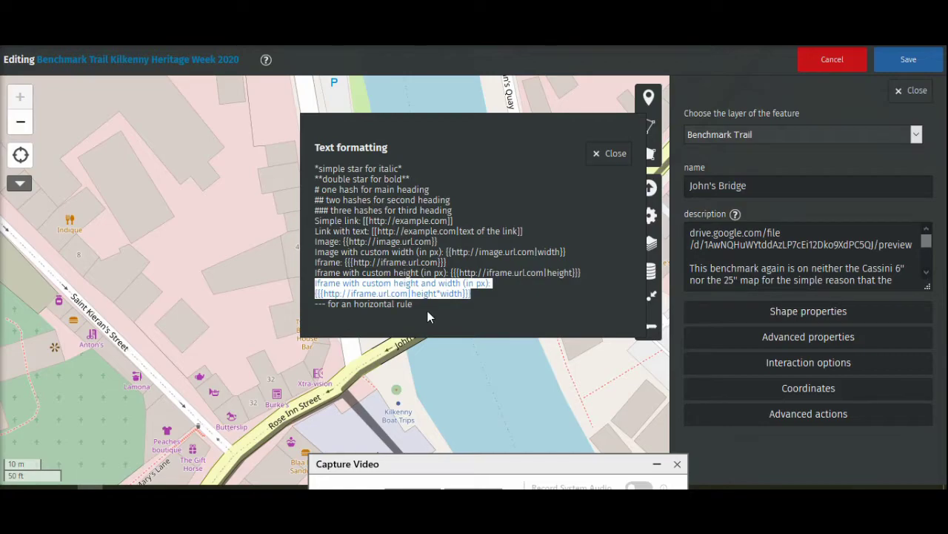
{"action": "left_click", "coordinate": [353, 296]}
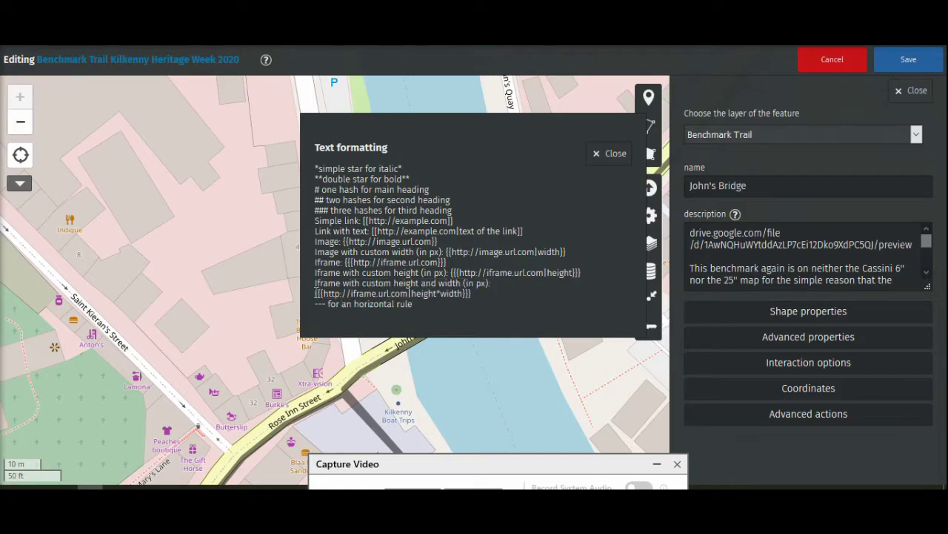
{"action": "left_click_drag", "start_coordinate": [316, 293], "coordinate": [351, 293]}
{"action": "key", "text": "ctrl+shift+Right"}
{"action": "key", "text": "shift+Left"}
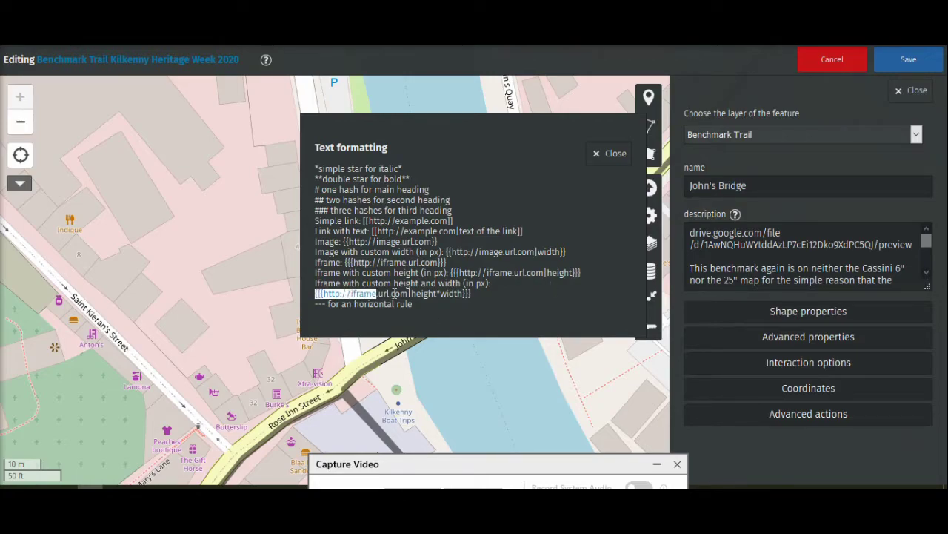
{"action": "key", "text": "shift+Right"}
{"action": "key", "text": "ctrl+c"}
{"action": "left_click", "coordinate": [691, 233]}
{"action": "key", "text": "ctrl+v"}
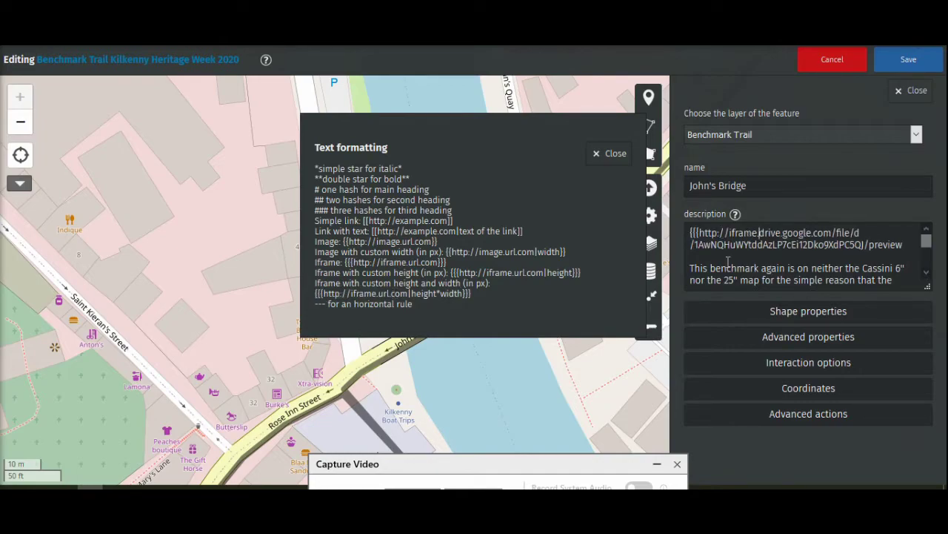
{"action": "type", "text": "."}
{"action": "left_click", "coordinate": [719, 233]}
{"action": "type", "text": "s"}
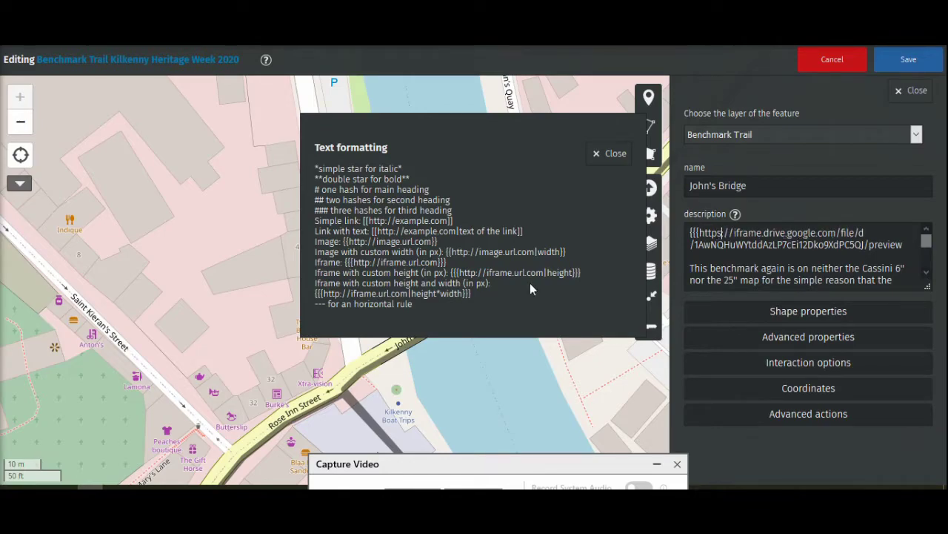
Close the iframe after /preview with a size of 50*80.
{"action": "left_click_drag", "start_coordinate": [409, 294], "coordinate": [471, 294]}
{"action": "key", "text": "ctrl+c"}
{"action": "left_click", "coordinate": [903, 244]}
{"action": "key", "text": "ctrl+v"}
{"action": "double_click", "coordinate": [750, 257]}
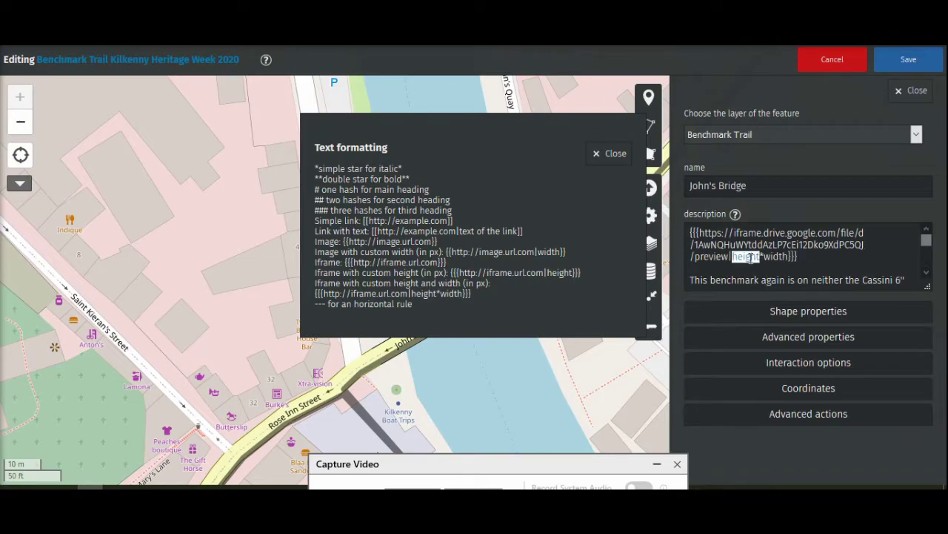
{"action": "type", "text": "50"}
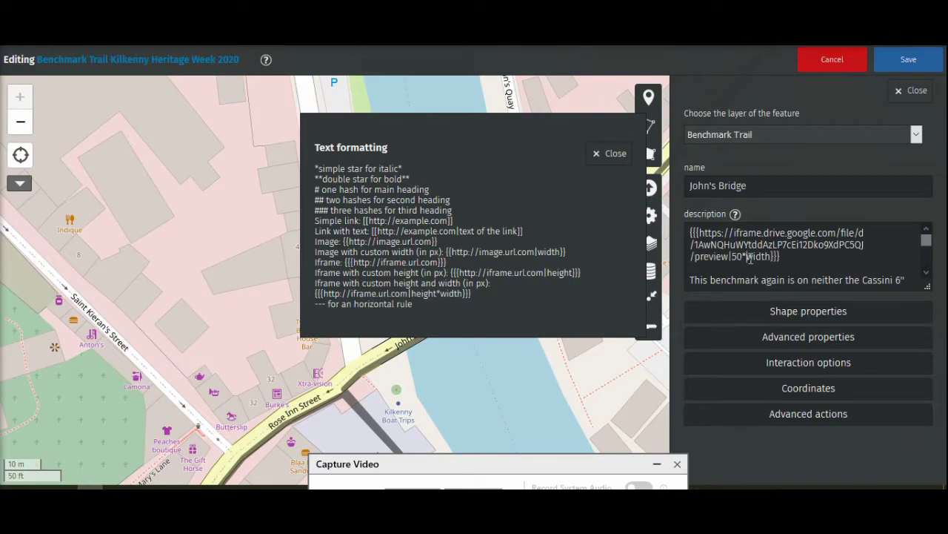
{"action": "double_click", "coordinate": [750, 256]}
{"action": "key", "text": "shift+Right"}
{"action": "type", "text": "80"}
{"action": "key", "text": "Escape"}
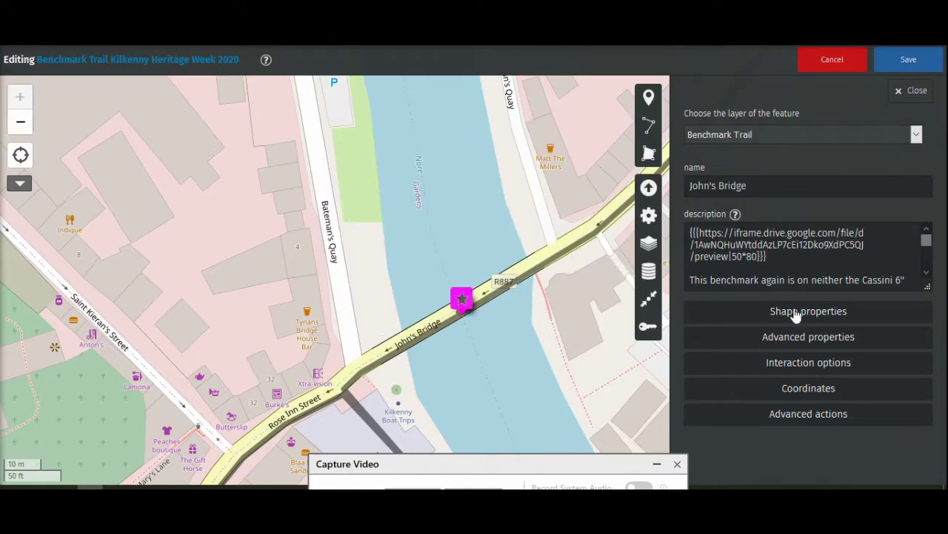
Save the map, leave editing, and play the embedded audio in John's Bridge's popup.
{"action": "left_click", "coordinate": [911, 65]}
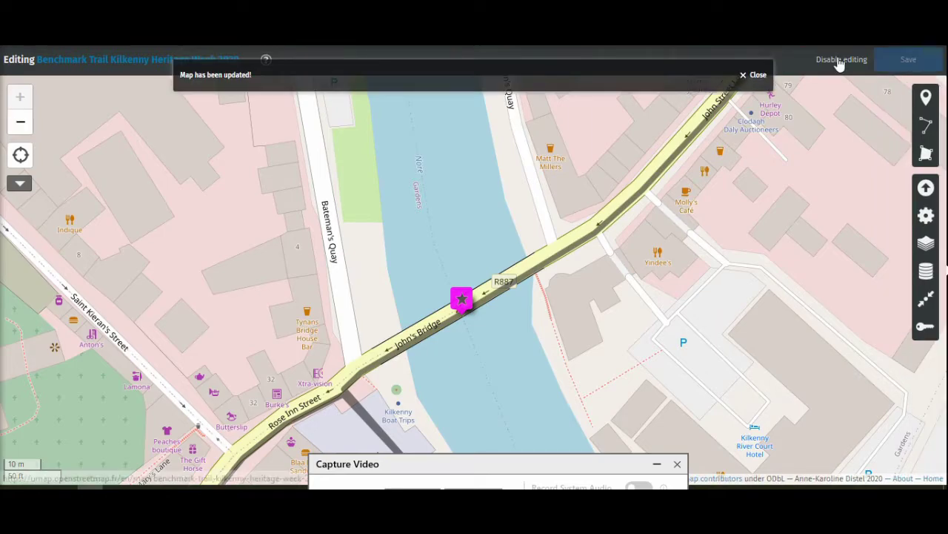
{"action": "left_click", "coordinate": [840, 61]}
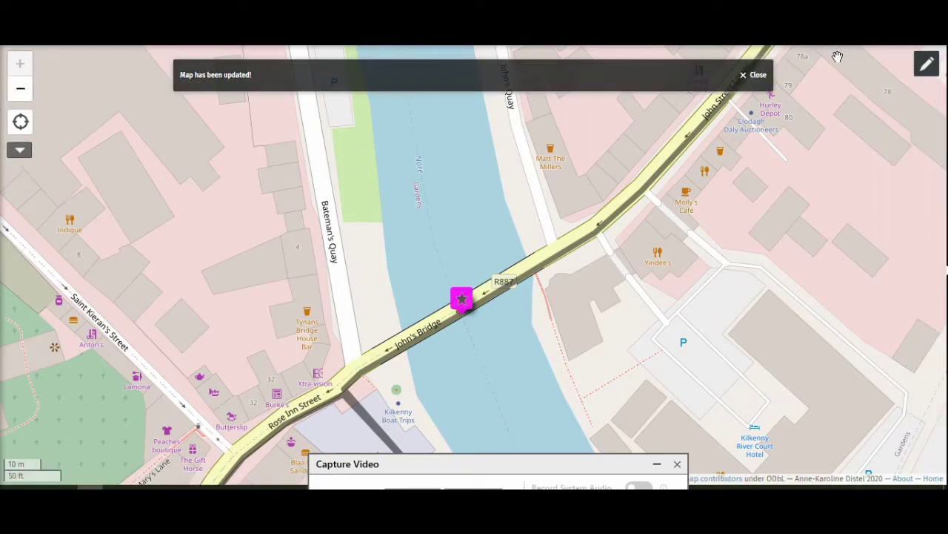
{"action": "left_click", "coordinate": [463, 300]}
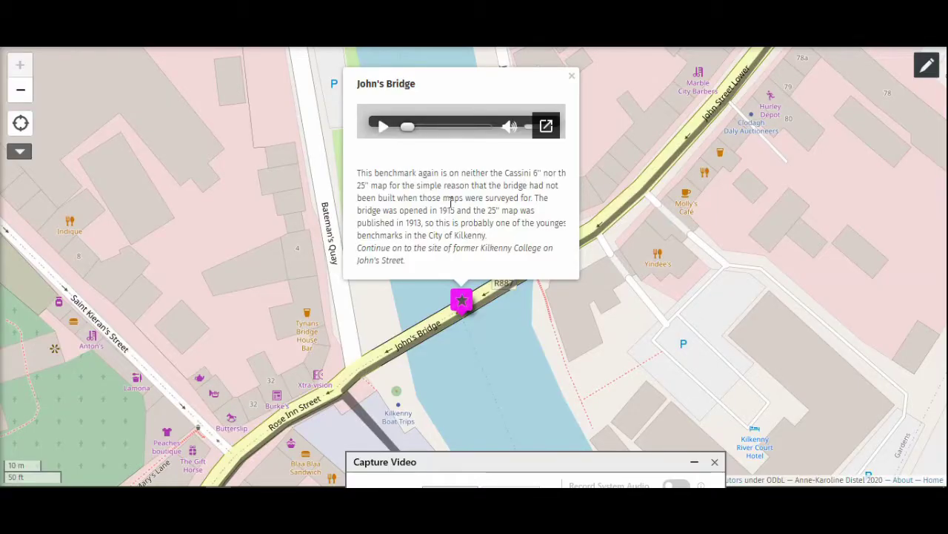
{"action": "left_click", "coordinate": [383, 127]}
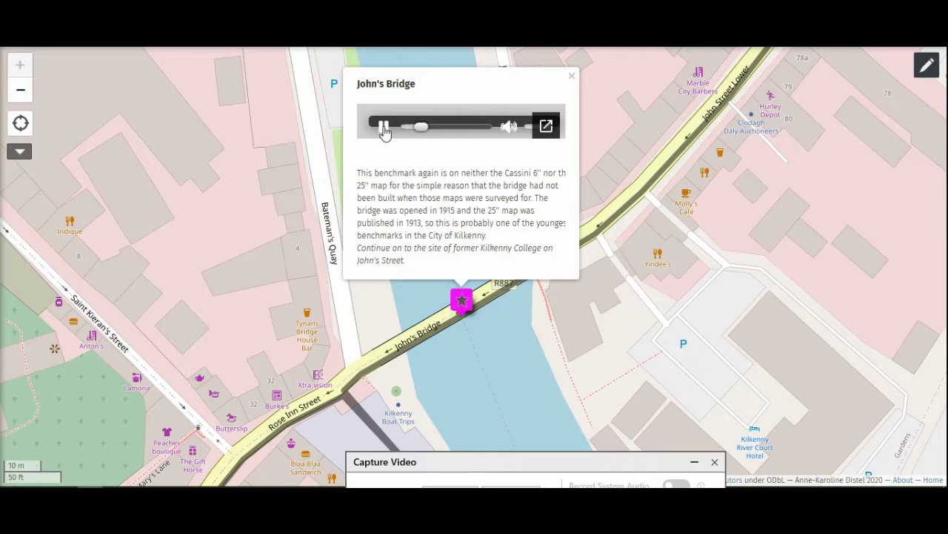
Zoom out and pan so the whole Kilkenny trail, with its star markers and route, sits centred.
{"action": "scroll", "coordinate": [407, 133], "scroll_direction": "down", "scroll_amount": 3}
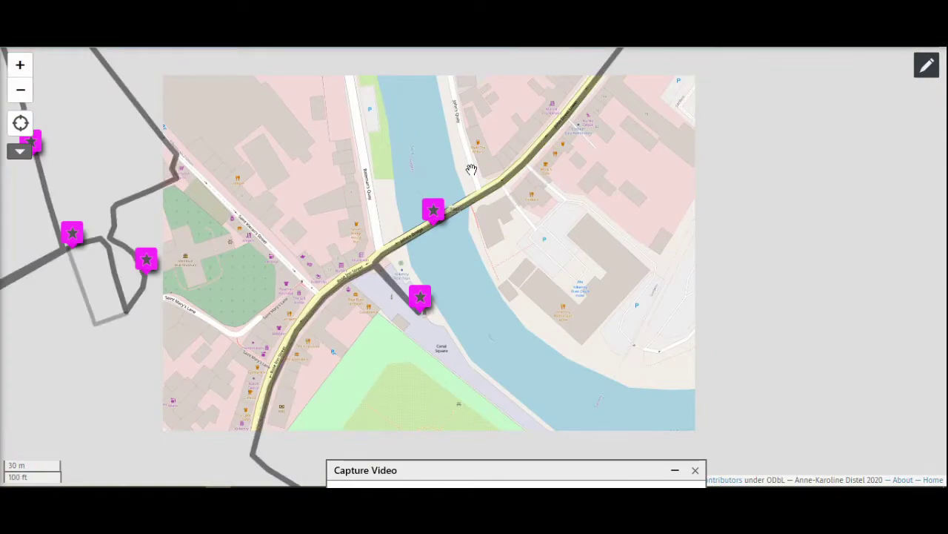
{"action": "scroll", "coordinate": [470, 153], "scroll_direction": "down", "scroll_amount": 3}
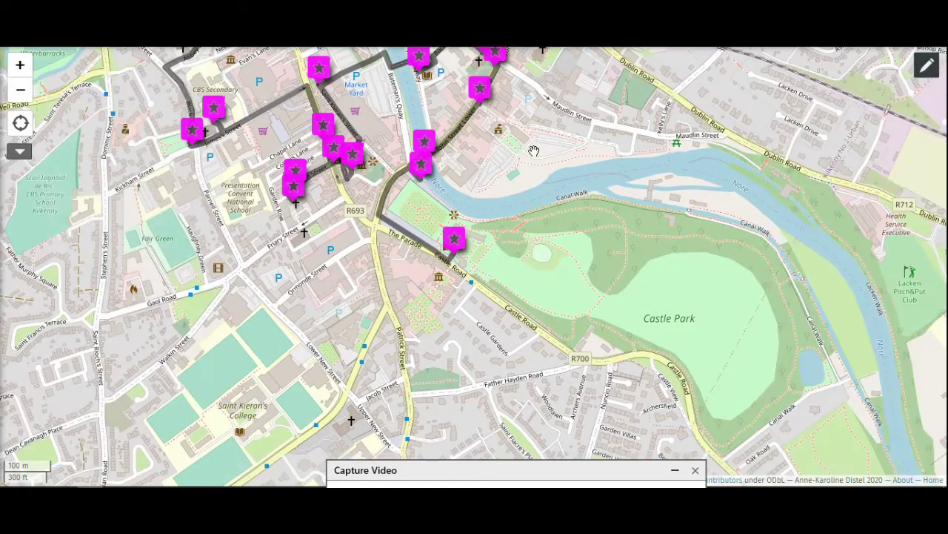
{"action": "left_click_drag", "start_coordinate": [536, 153], "coordinate": [578, 264]}
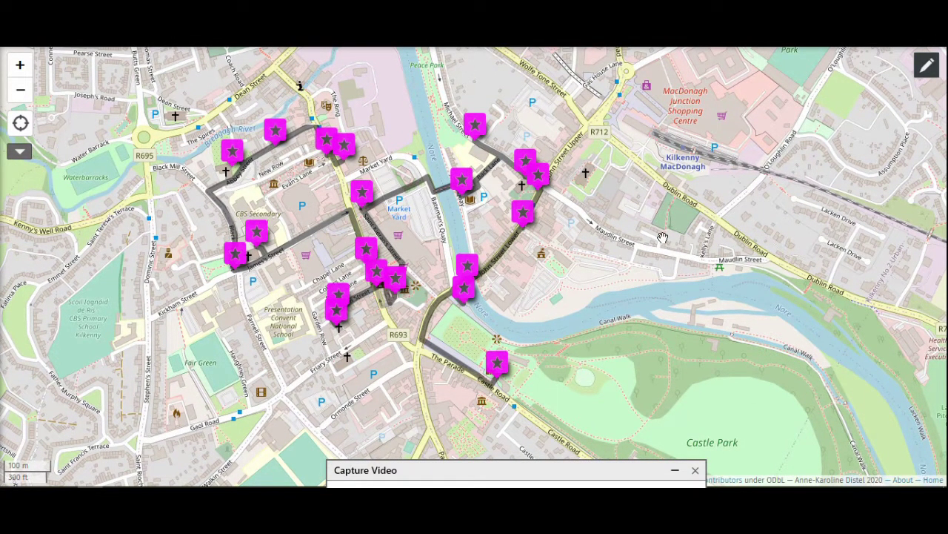
In edit mode, set Limit bounds to the current Kilkenny view, save, then test panning.
{"action": "key", "text": "Right"}
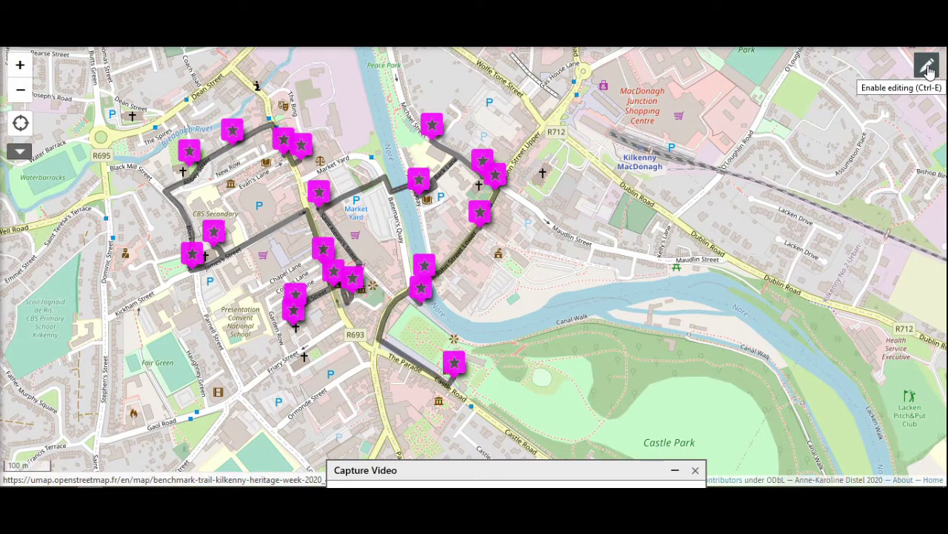
{"action": "left_click", "coordinate": [927, 68]}
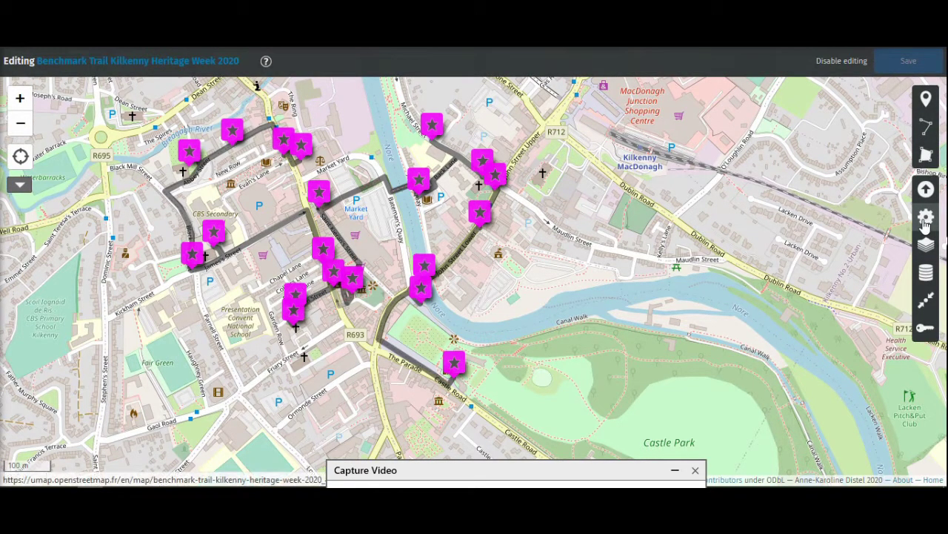
{"action": "left_click", "coordinate": [925, 219]}
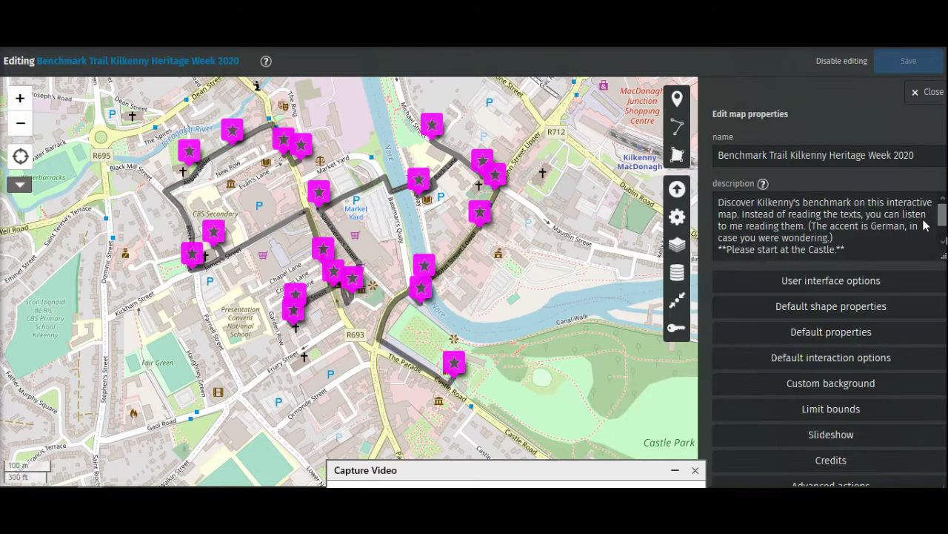
{"action": "left_click", "coordinate": [822, 412]}
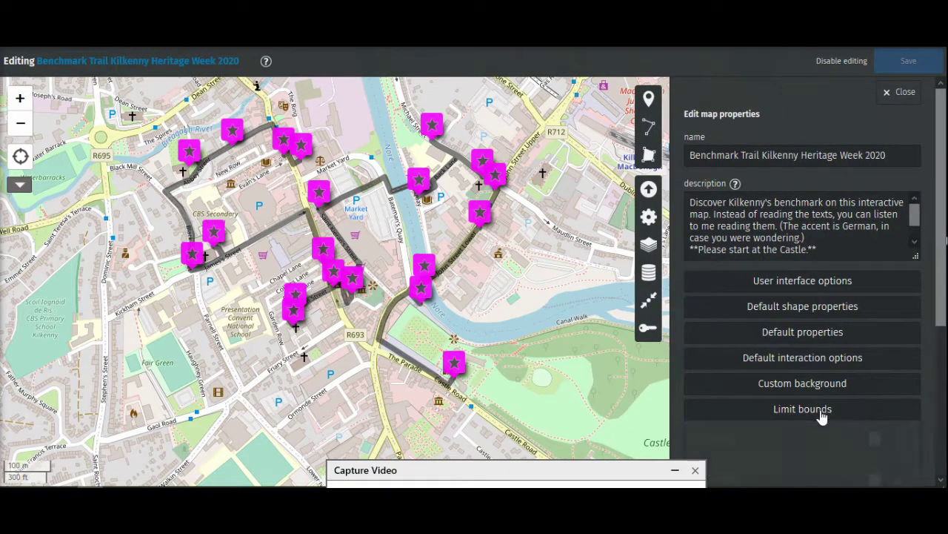
{"action": "scroll", "coordinate": [874, 326], "scroll_direction": "down", "scroll_amount": 2}
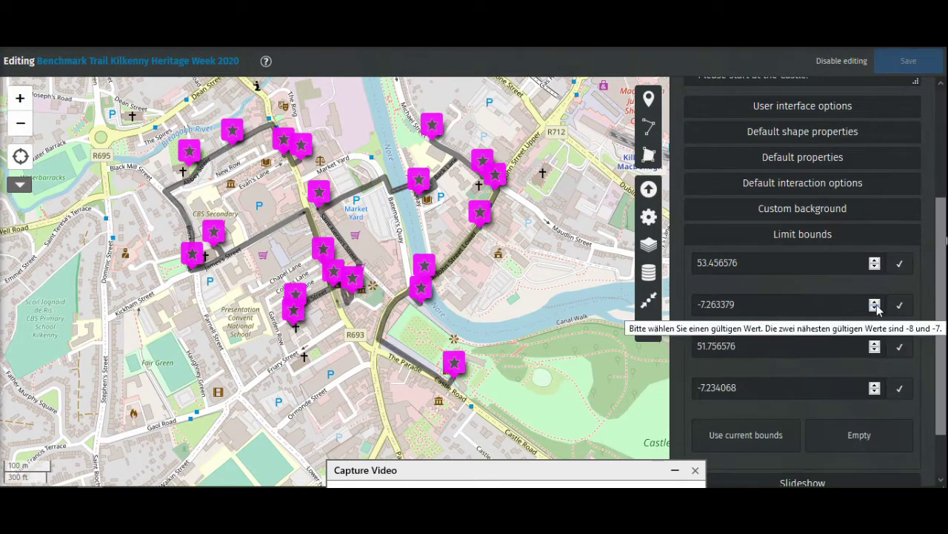
{"action": "left_click", "coordinate": [774, 437]}
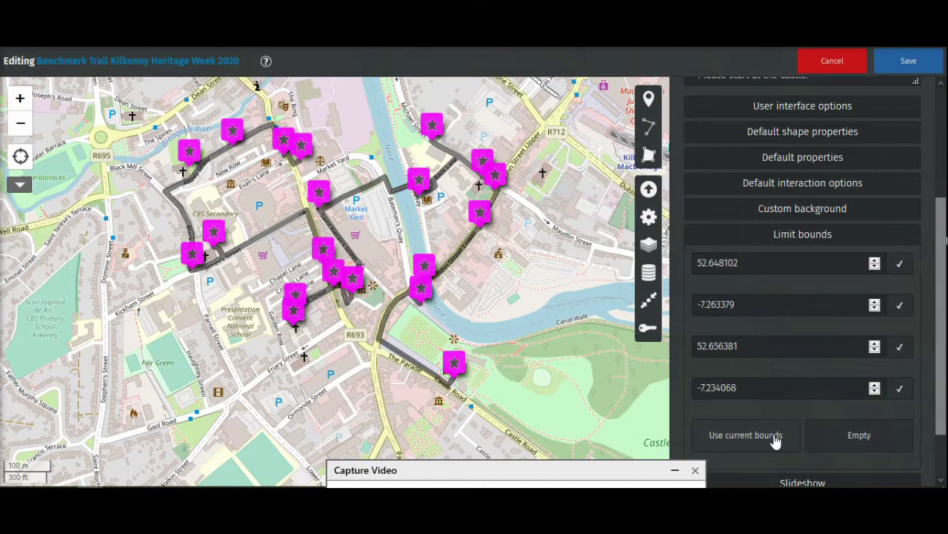
{"action": "left_click", "coordinate": [906, 66]}
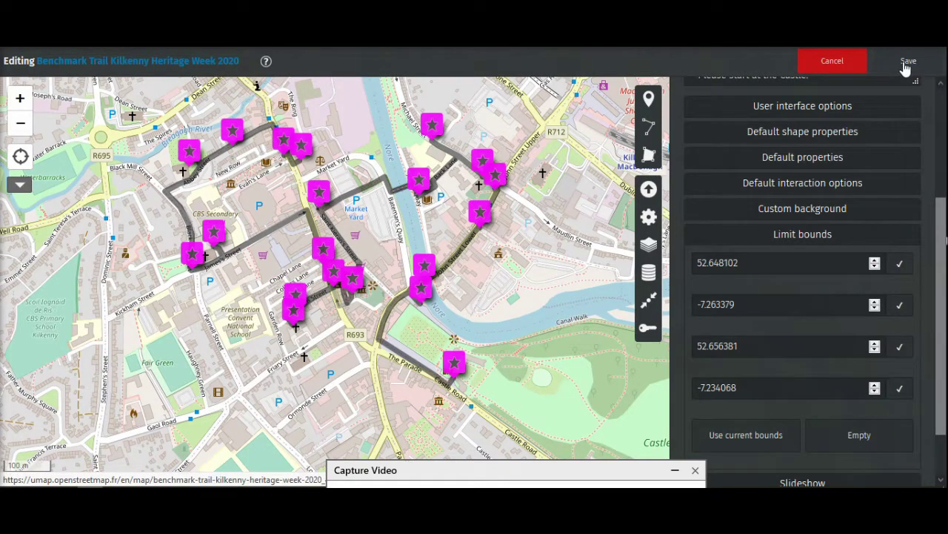
{"action": "left_click", "coordinate": [906, 65]}
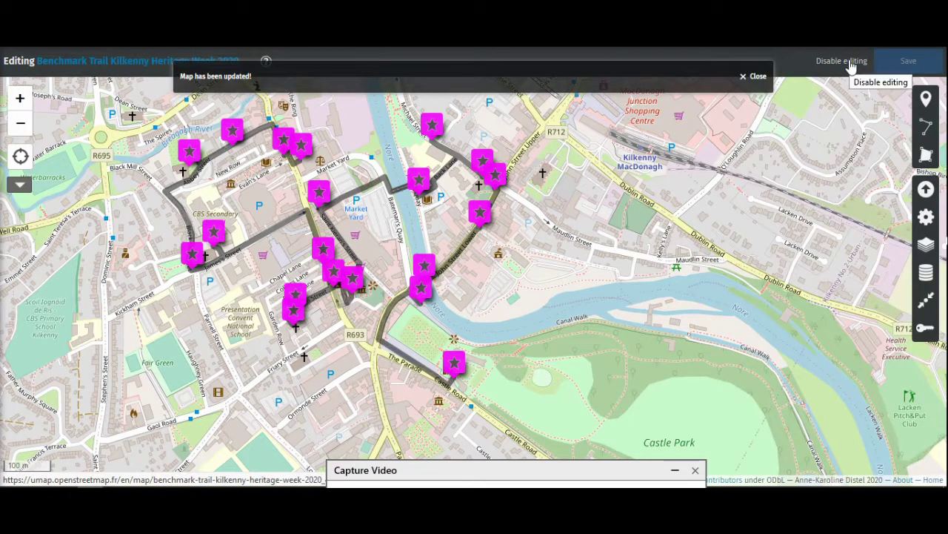
{"action": "left_click_drag", "start_coordinate": [606, 206], "coordinate": [627, 356]}
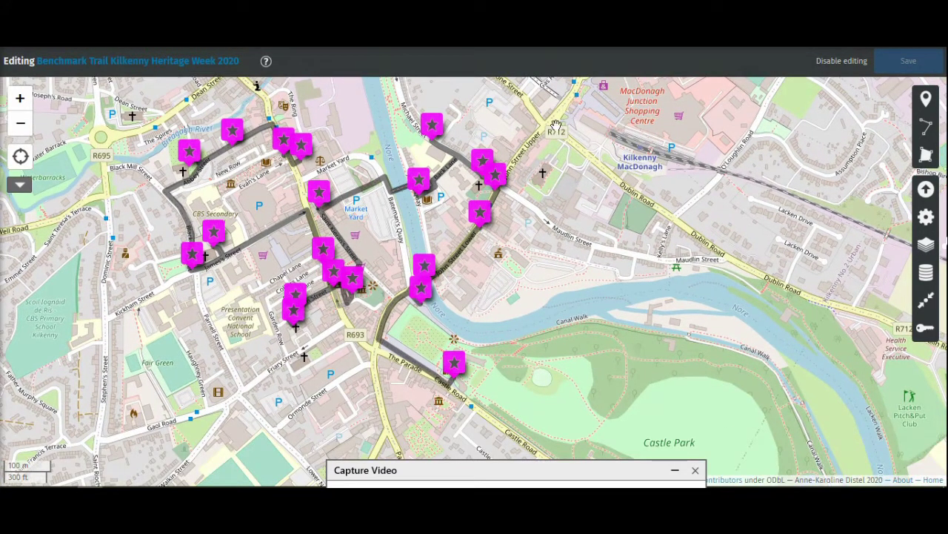
Enter the author's name and 2020 in the Short credits field and save the map.
{"action": "left_click_drag", "start_coordinate": [561, 131], "coordinate": [570, 357]}
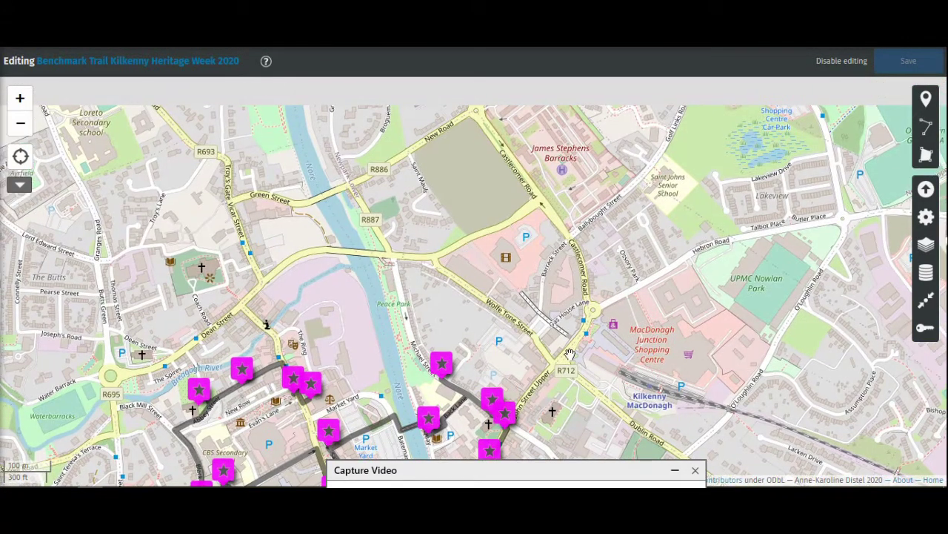
{"action": "scroll", "coordinate": [499, 355], "scroll_direction": "up", "scroll_amount": 3}
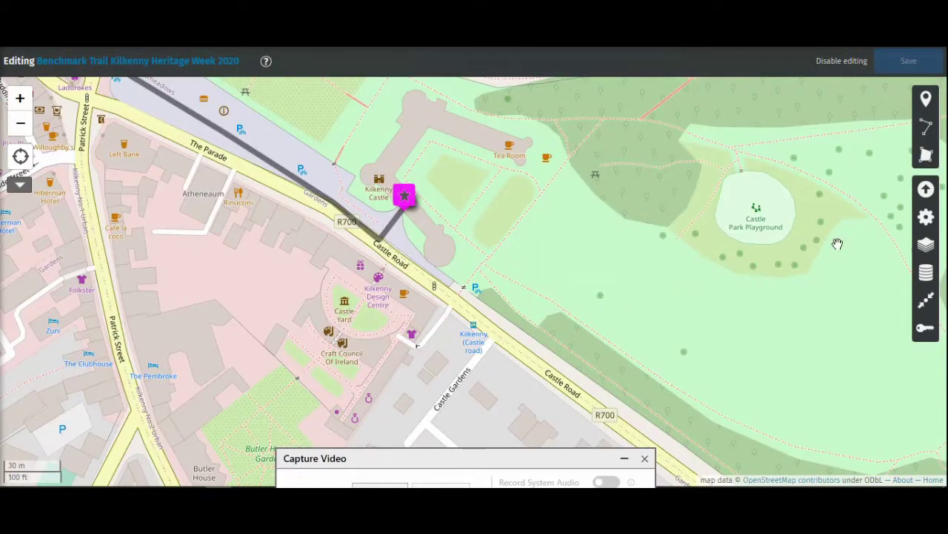
{"action": "left_click", "coordinate": [927, 219]}
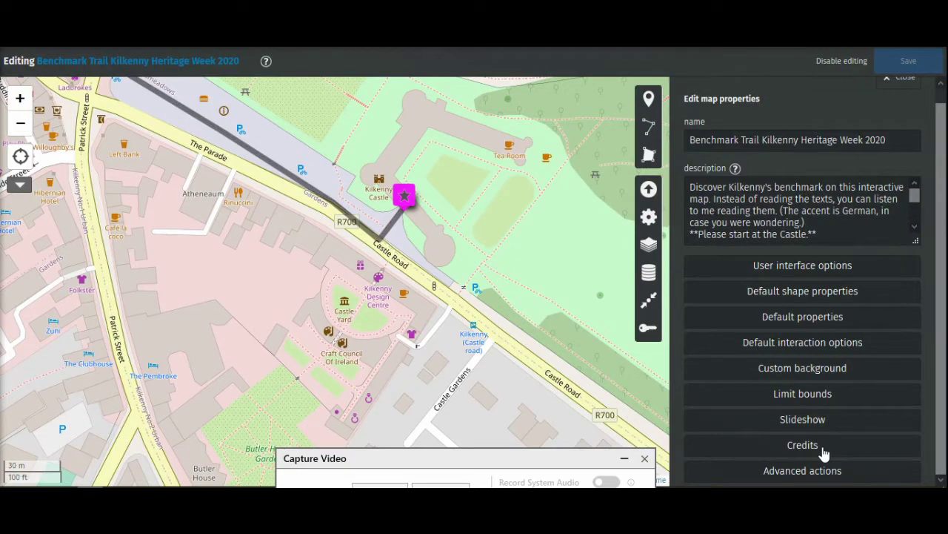
{"action": "left_click", "coordinate": [822, 446]}
{"action": "scroll", "coordinate": [861, 326], "scroll_direction": "down", "scroll_amount": 1}
{"action": "scroll", "coordinate": [860, 324], "scroll_direction": "down", "scroll_amount": 2}
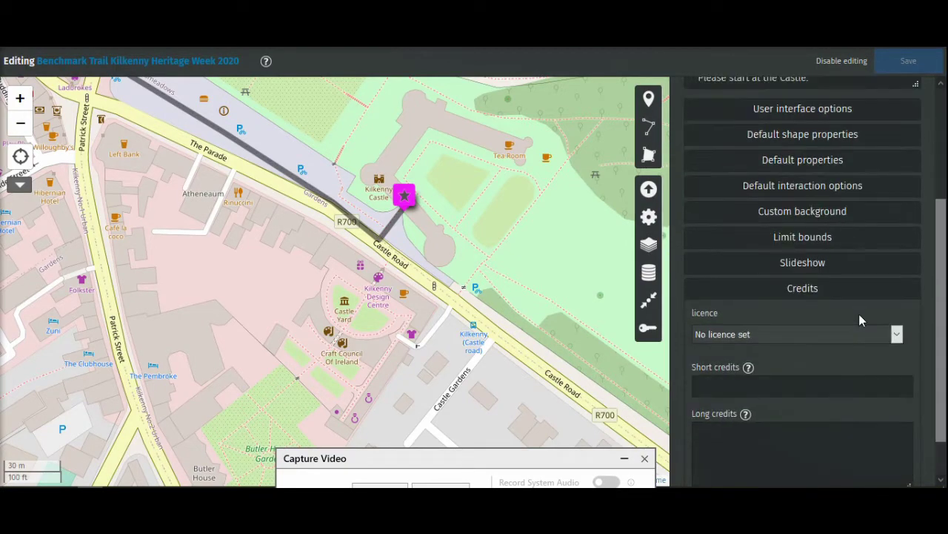
{"action": "left_click", "coordinate": [745, 332]}
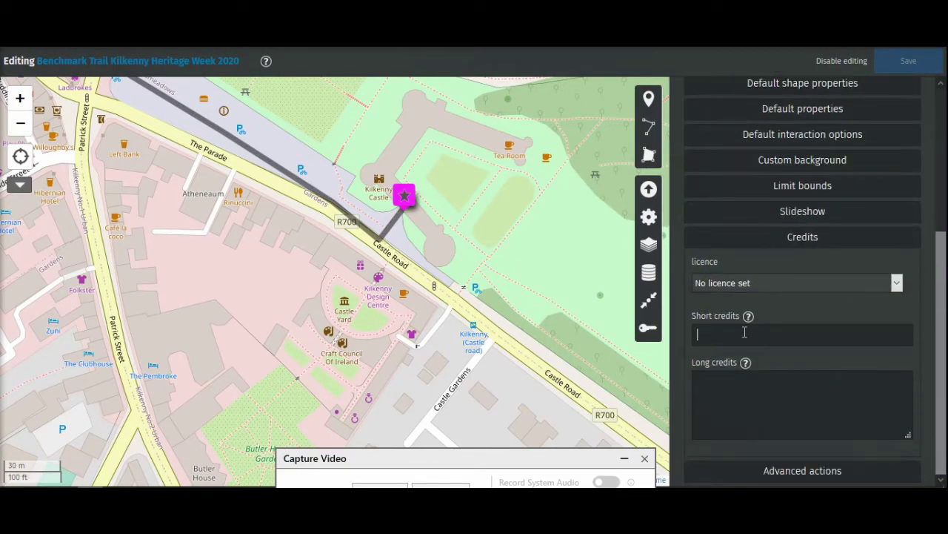
{"action": "type", "text": "Anne-Karoline Diste"}
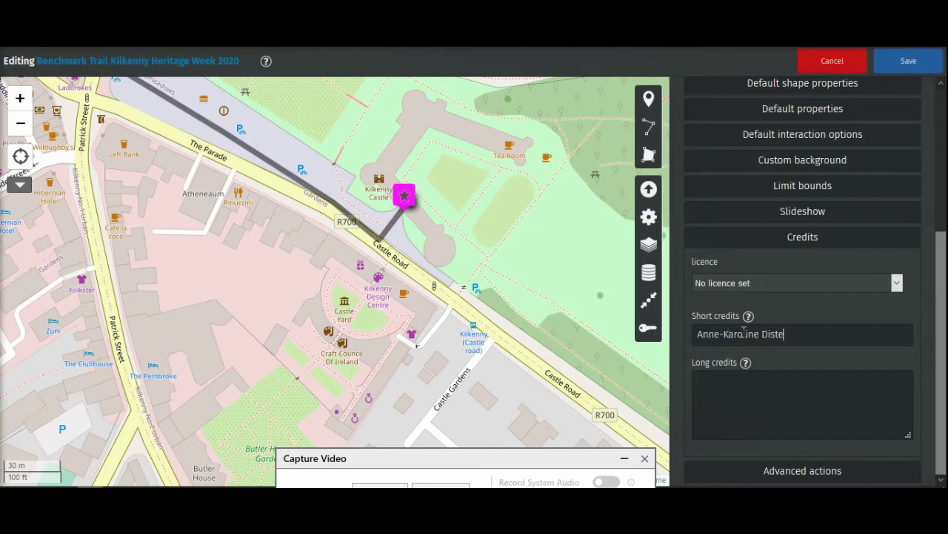
{"action": "type", "text": "l 2020"}
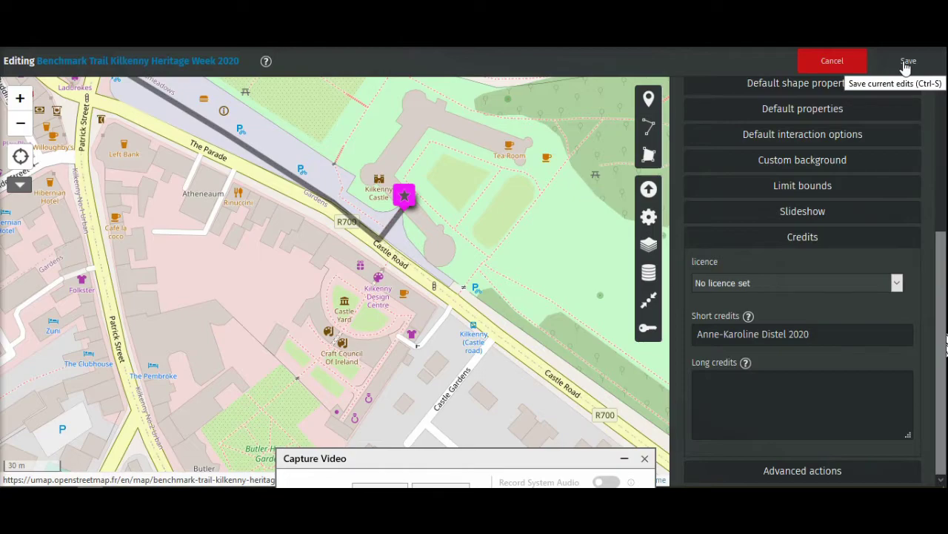
{"action": "left_click", "coordinate": [906, 63]}
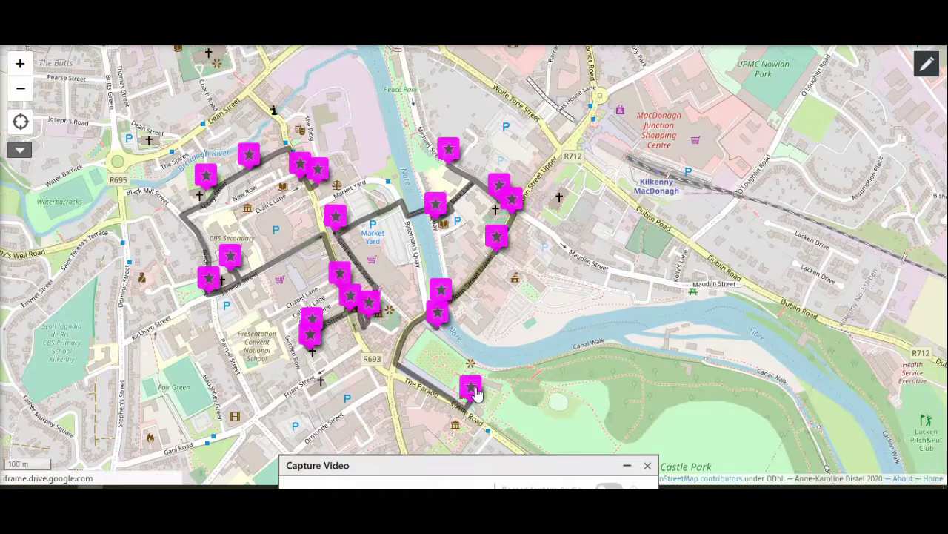
Check and close the Kilkenny Castle and Black Abbey popups, then recentre on the trail.
{"action": "left_click", "coordinate": [474, 391]}
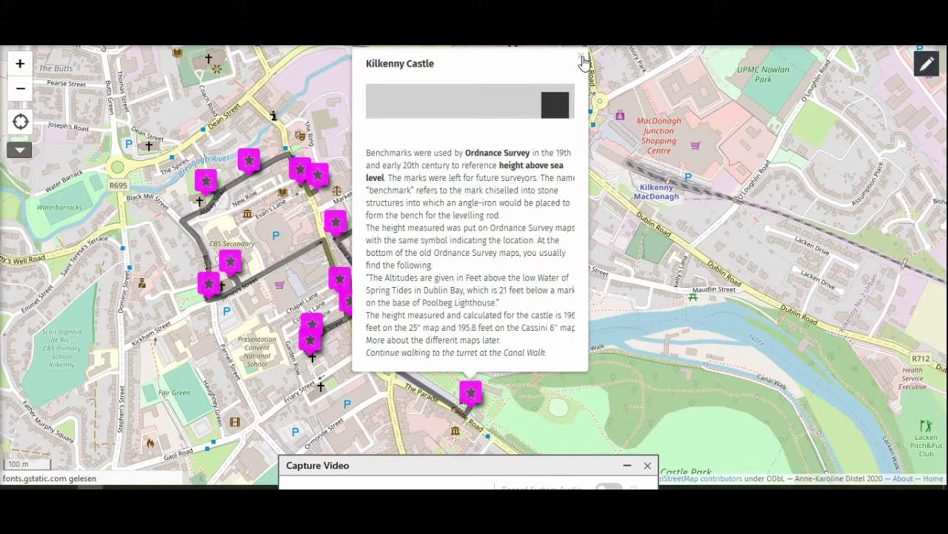
{"action": "left_click", "coordinate": [250, 288]}
{"action": "left_click", "coordinate": [208, 187]}
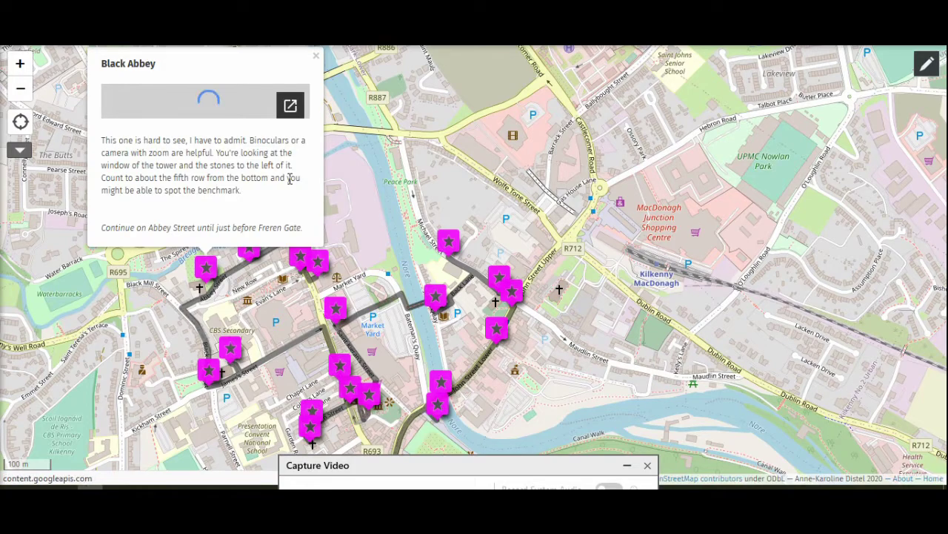
{"action": "scroll", "coordinate": [290, 182], "scroll_direction": "down", "scroll_amount": 3}
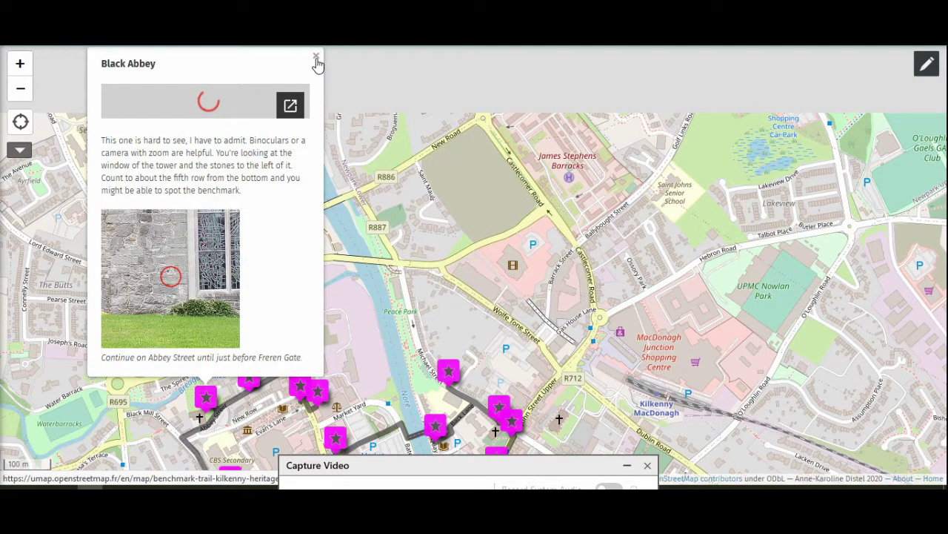
{"action": "left_click", "coordinate": [585, 271]}
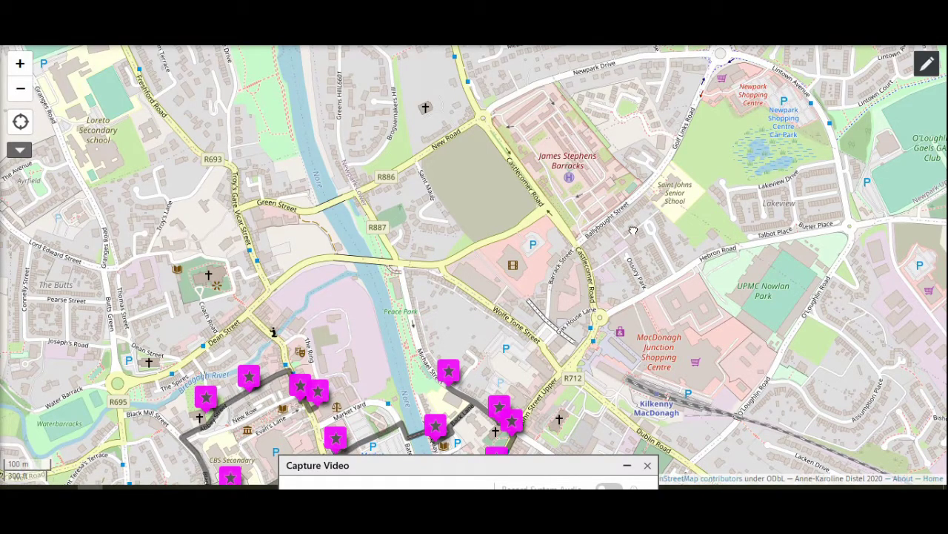
{"action": "key", "text": "Down"}
{"action": "key", "text": "Down"}
{"action": "key", "text": "Down"}
{"action": "key", "text": "Down"}
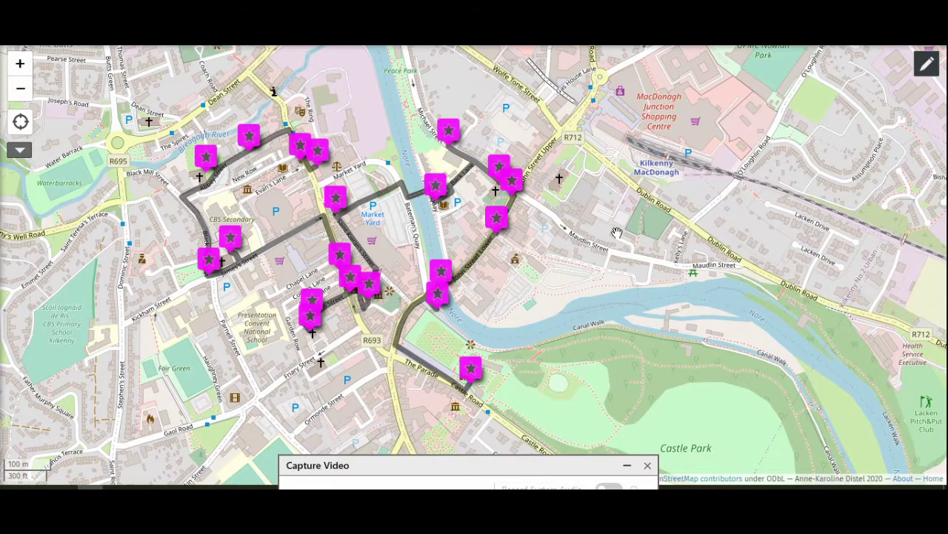
Open the Share panel and select the 300px iframe height and the short URL.
{"action": "left_click", "coordinate": [26, 154]}
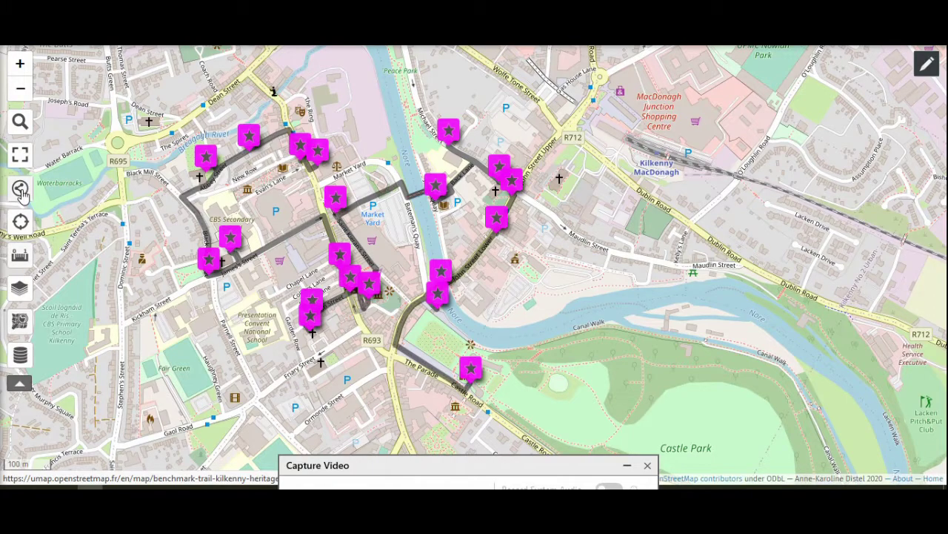
{"action": "left_click", "coordinate": [21, 190]}
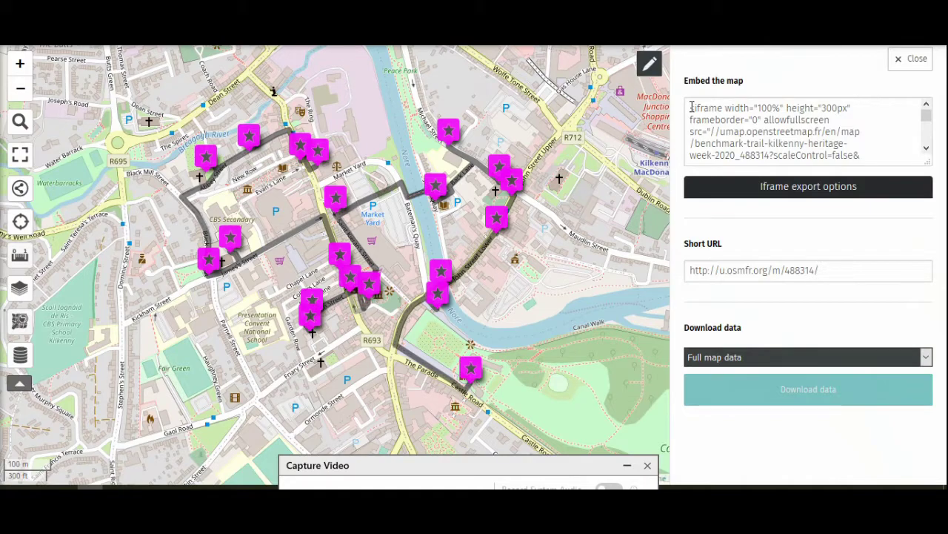
{"action": "scroll", "coordinate": [822, 138], "scroll_direction": "down", "scroll_amount": 3}
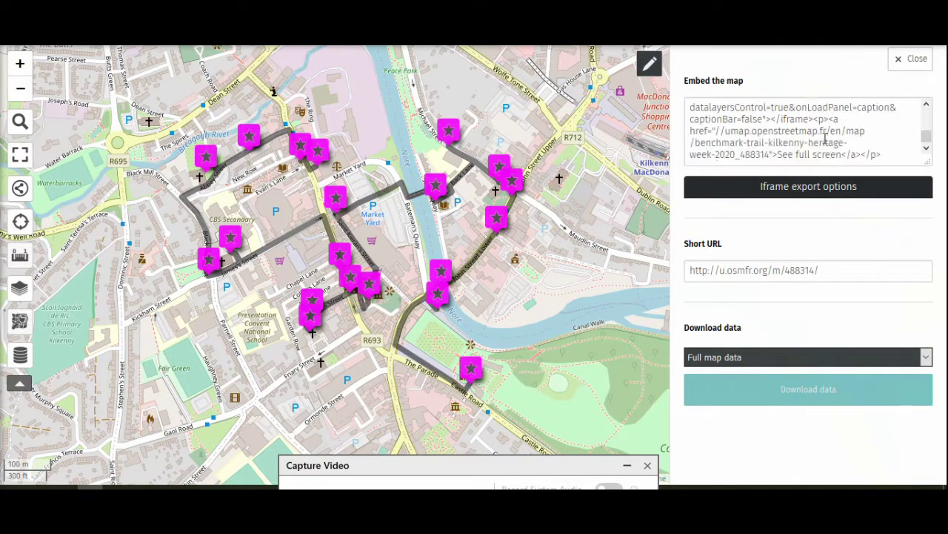
{"action": "scroll", "coordinate": [825, 138], "scroll_direction": "up", "scroll_amount": 3}
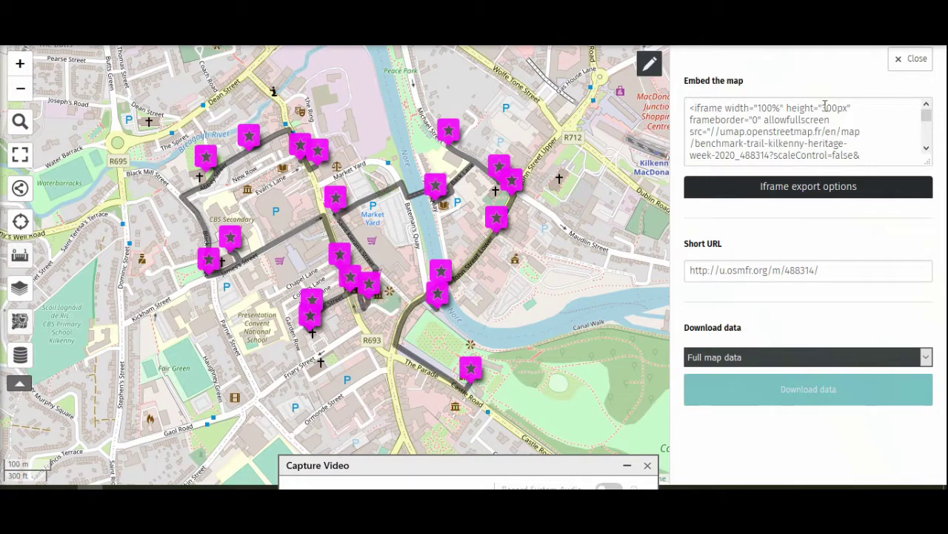
{"action": "double_click", "coordinate": [825, 107]}
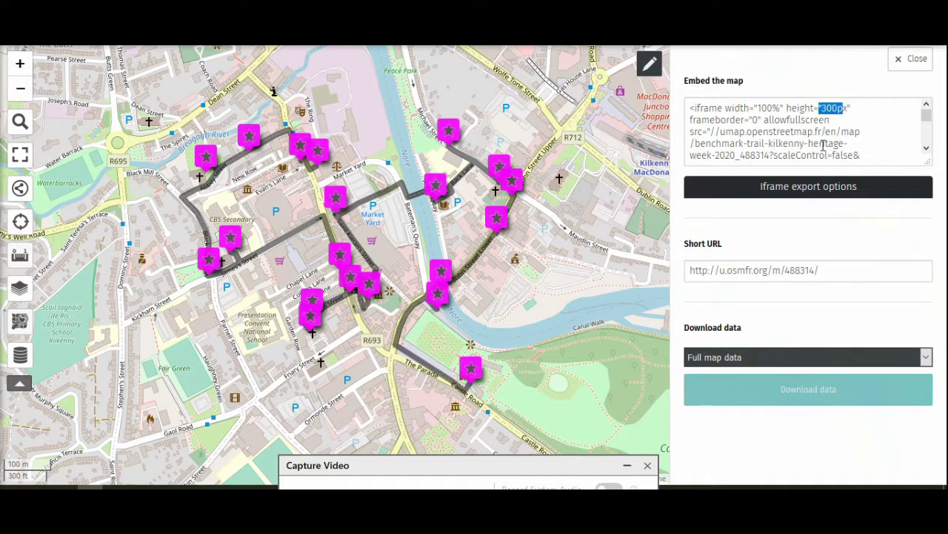
{"action": "scroll", "coordinate": [822, 145], "scroll_direction": "down", "scroll_amount": 3}
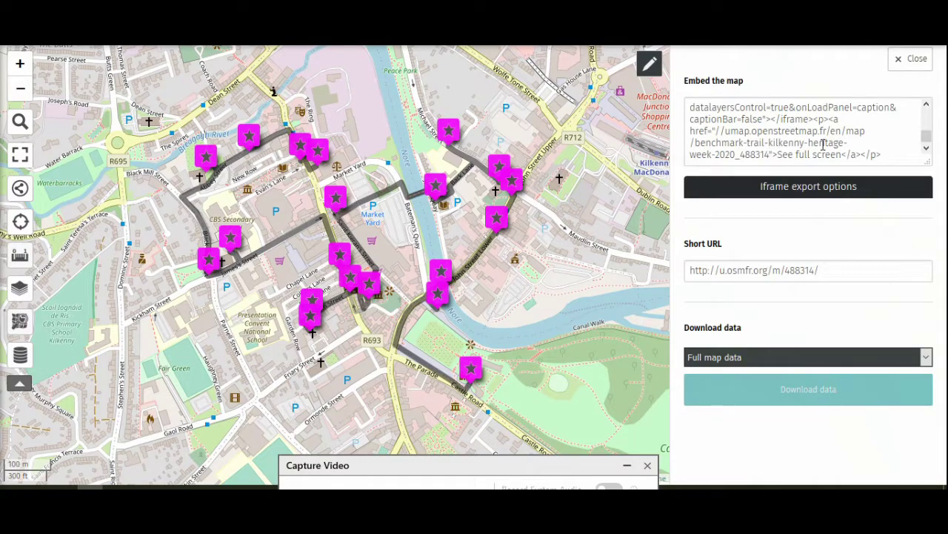
{"action": "left_click", "coordinate": [843, 272]}
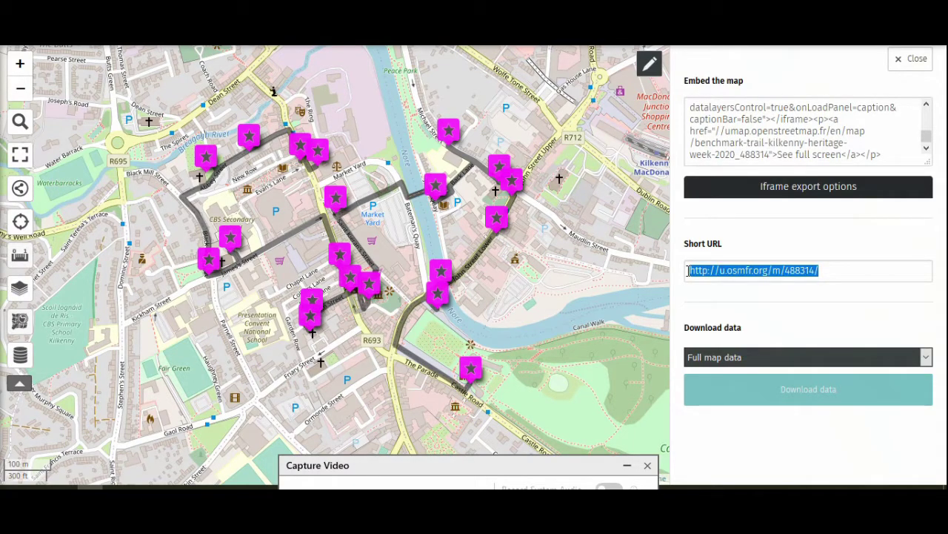